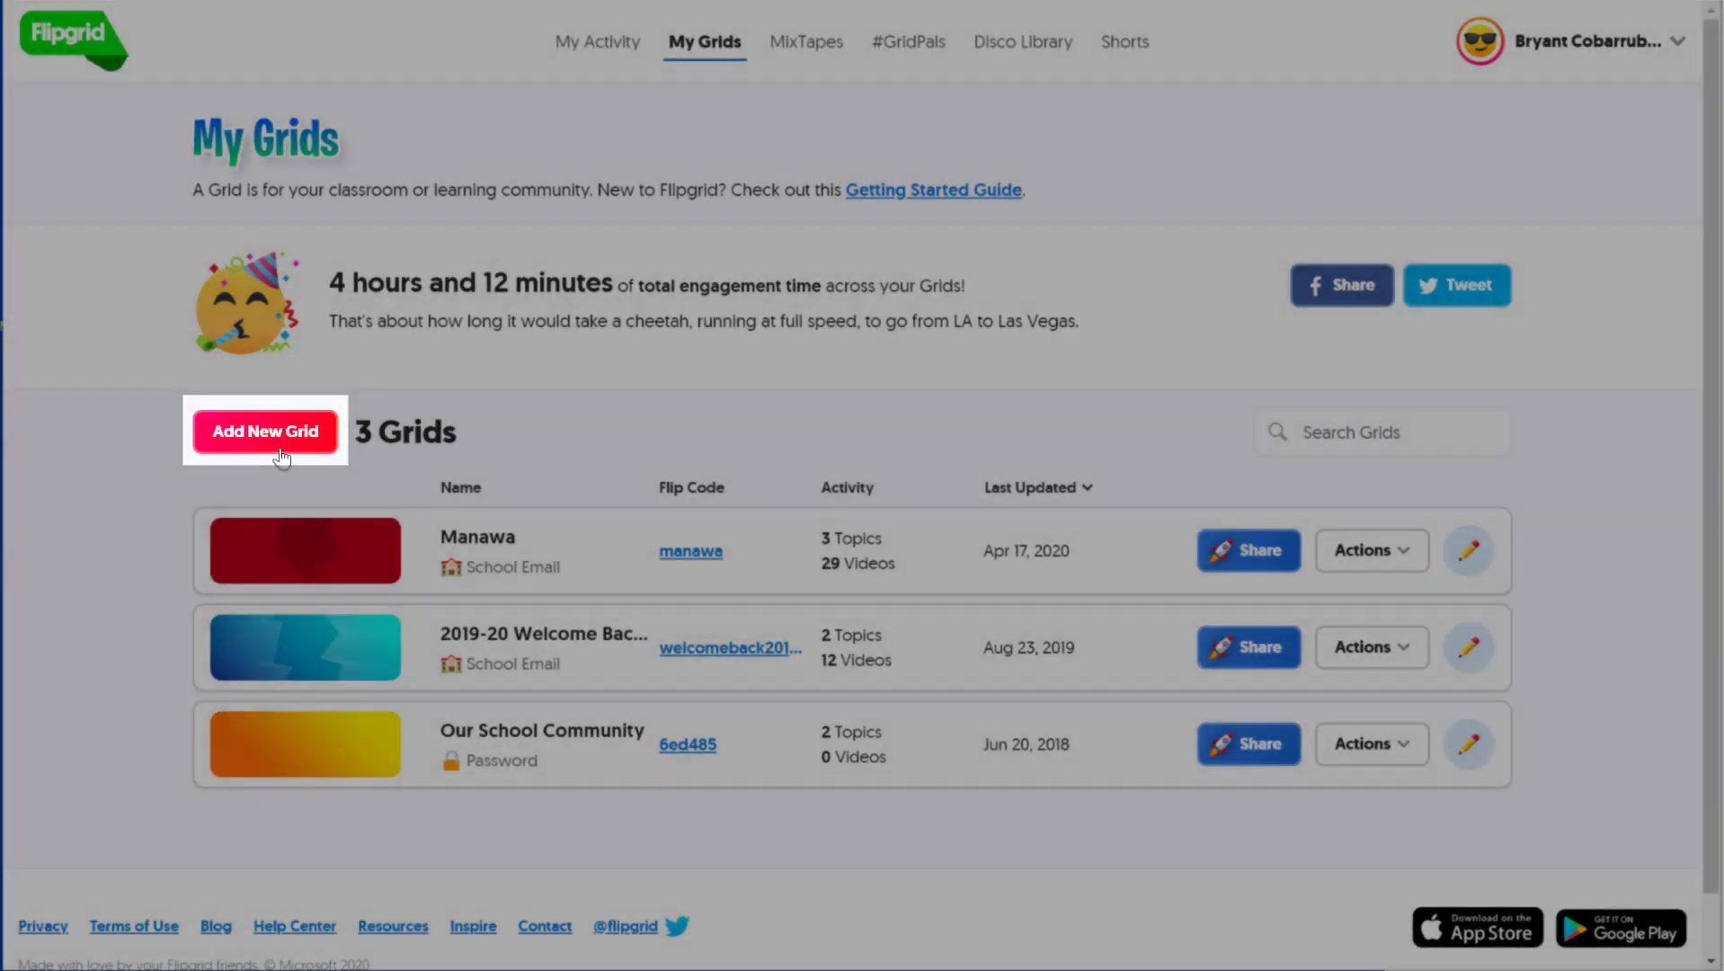
left_click(282, 448)
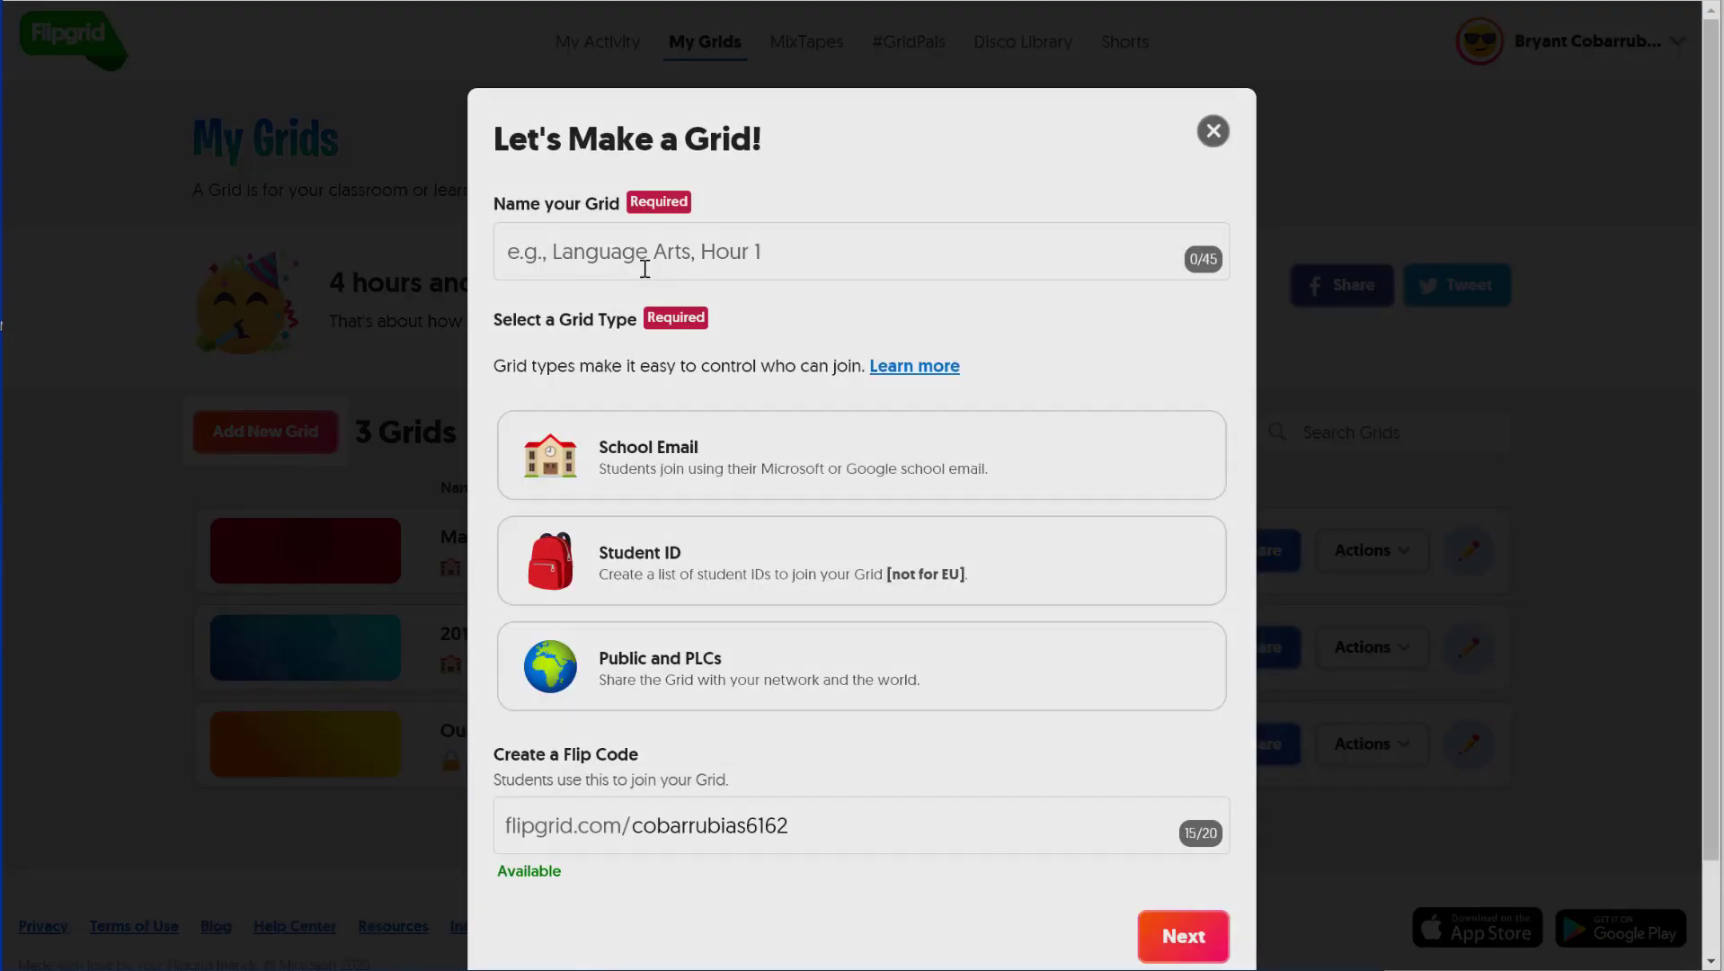
left_click(646, 258)
type("Screen Recording Demo")
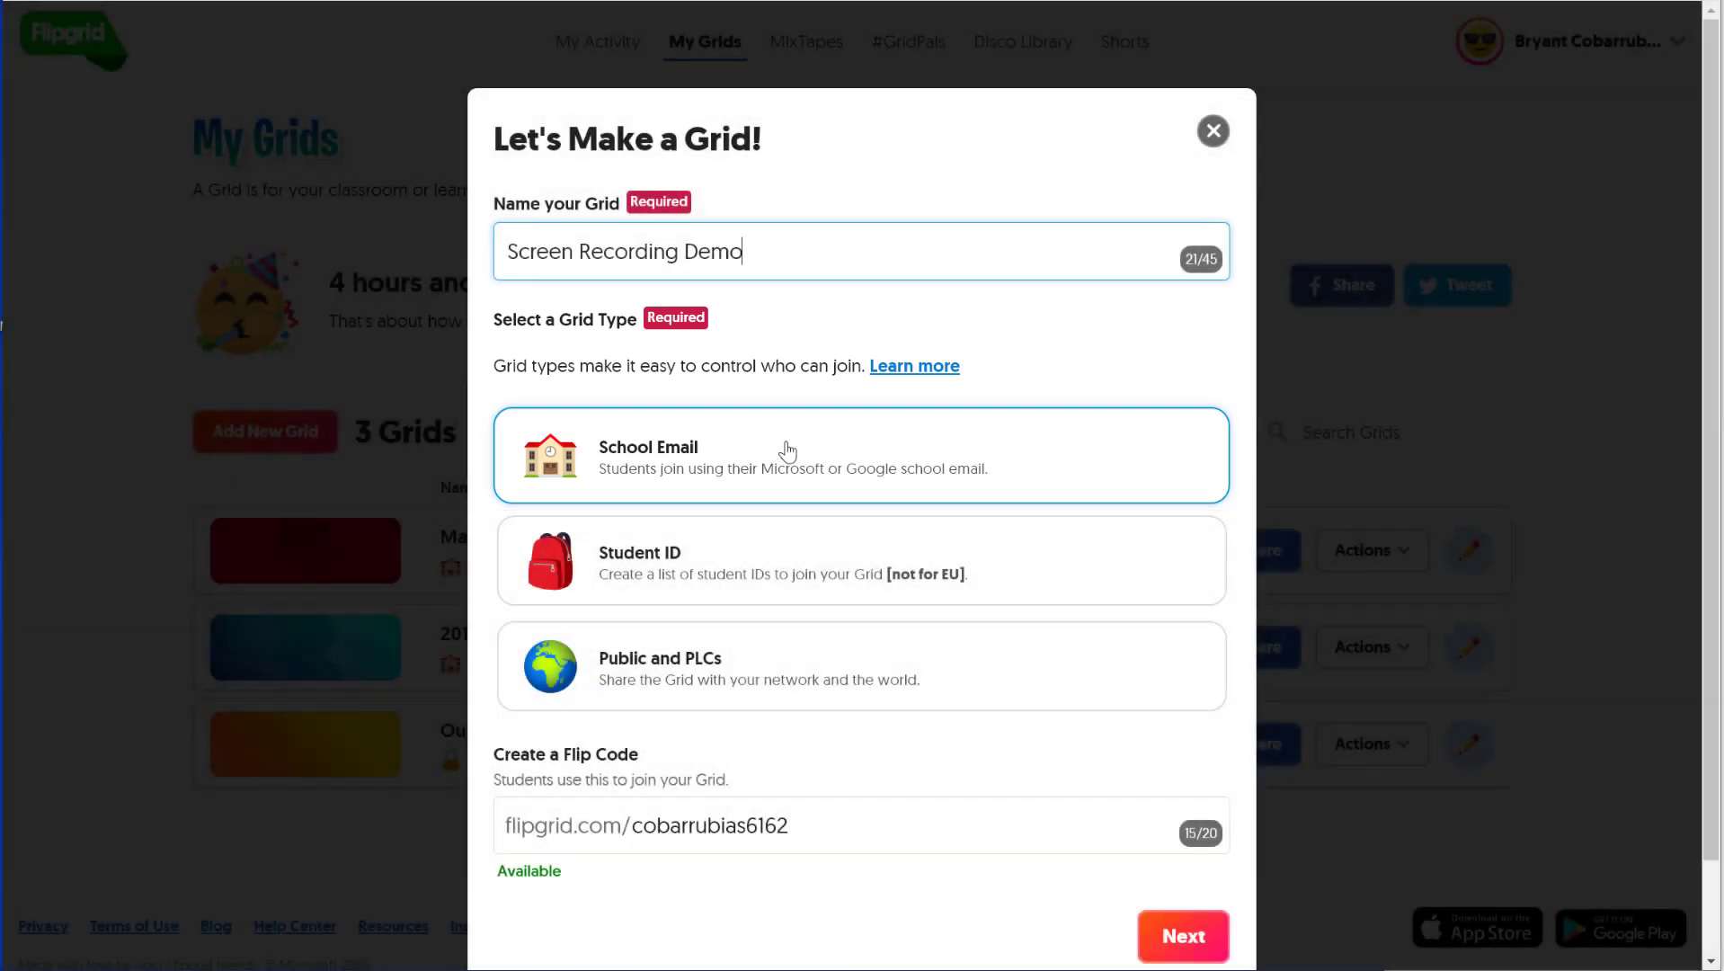
double_click(733, 827)
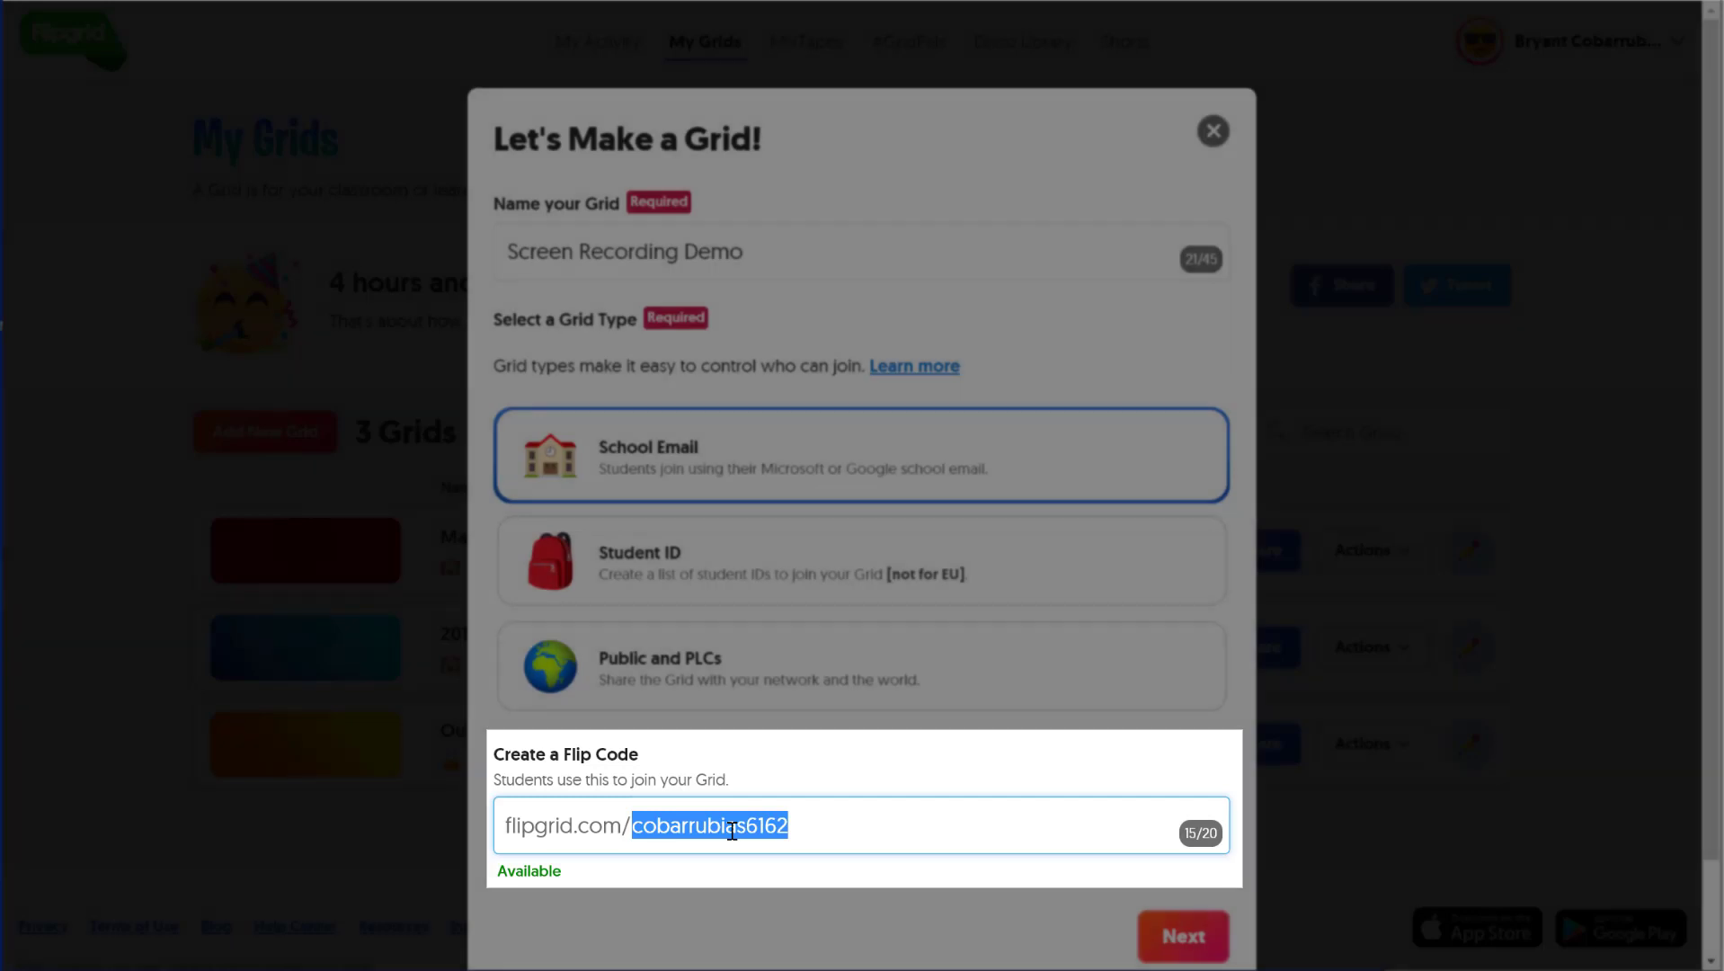
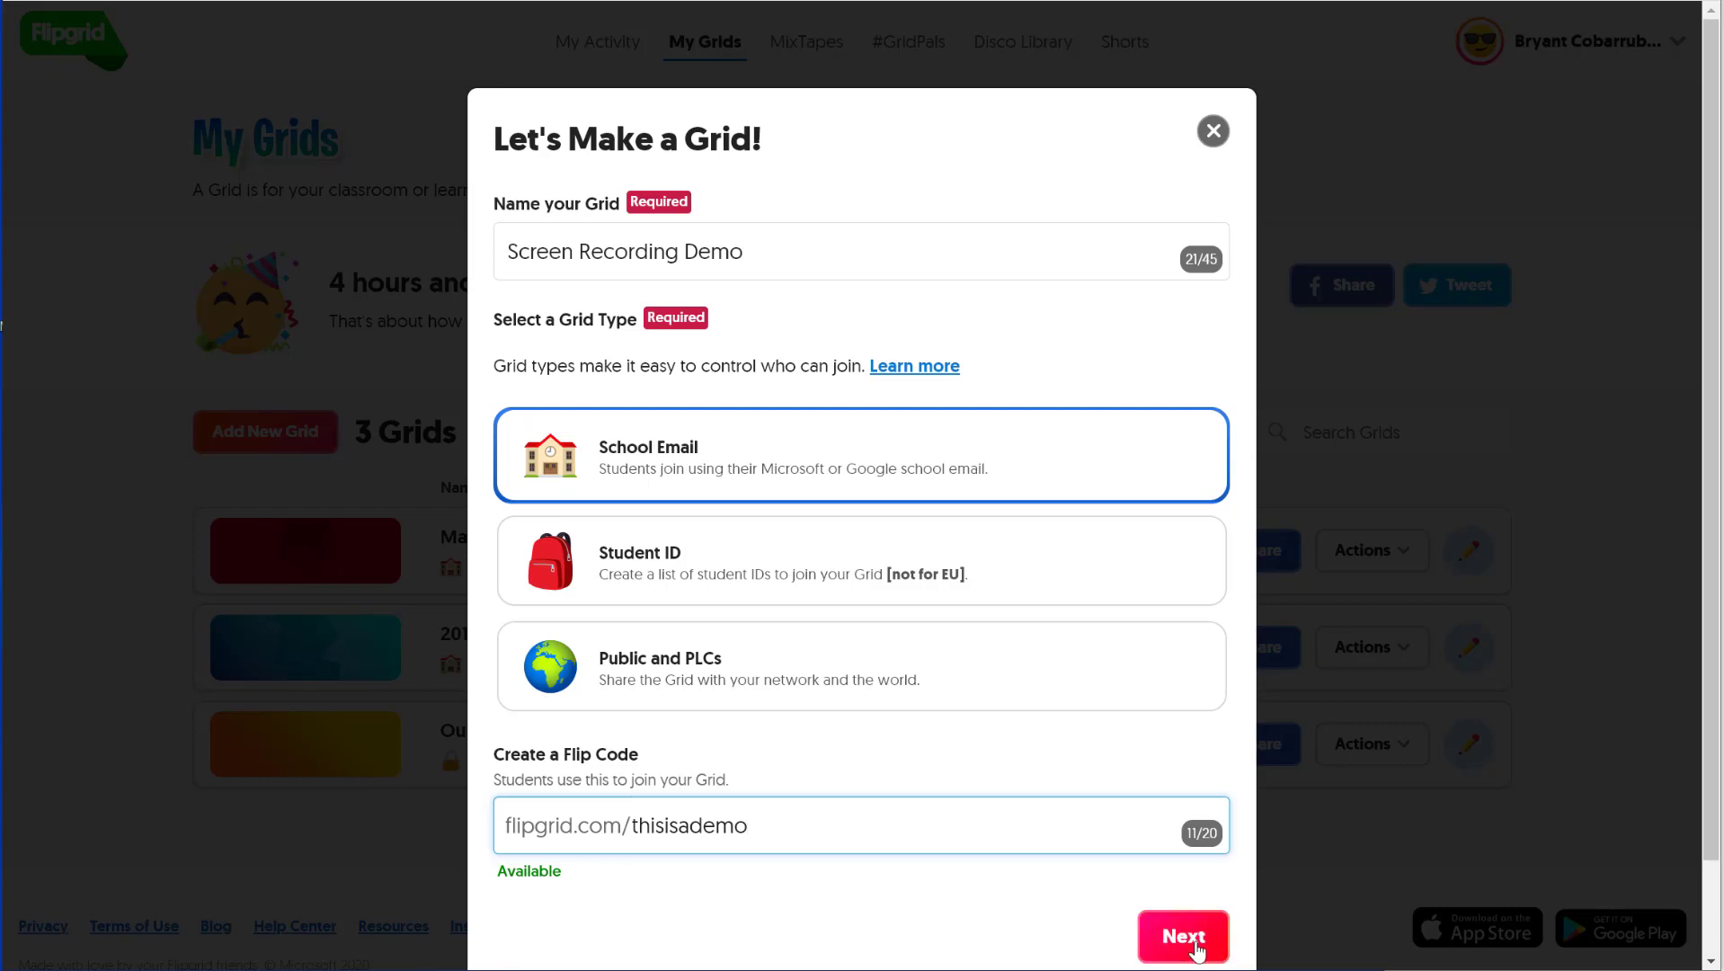
left_click(1196, 948)
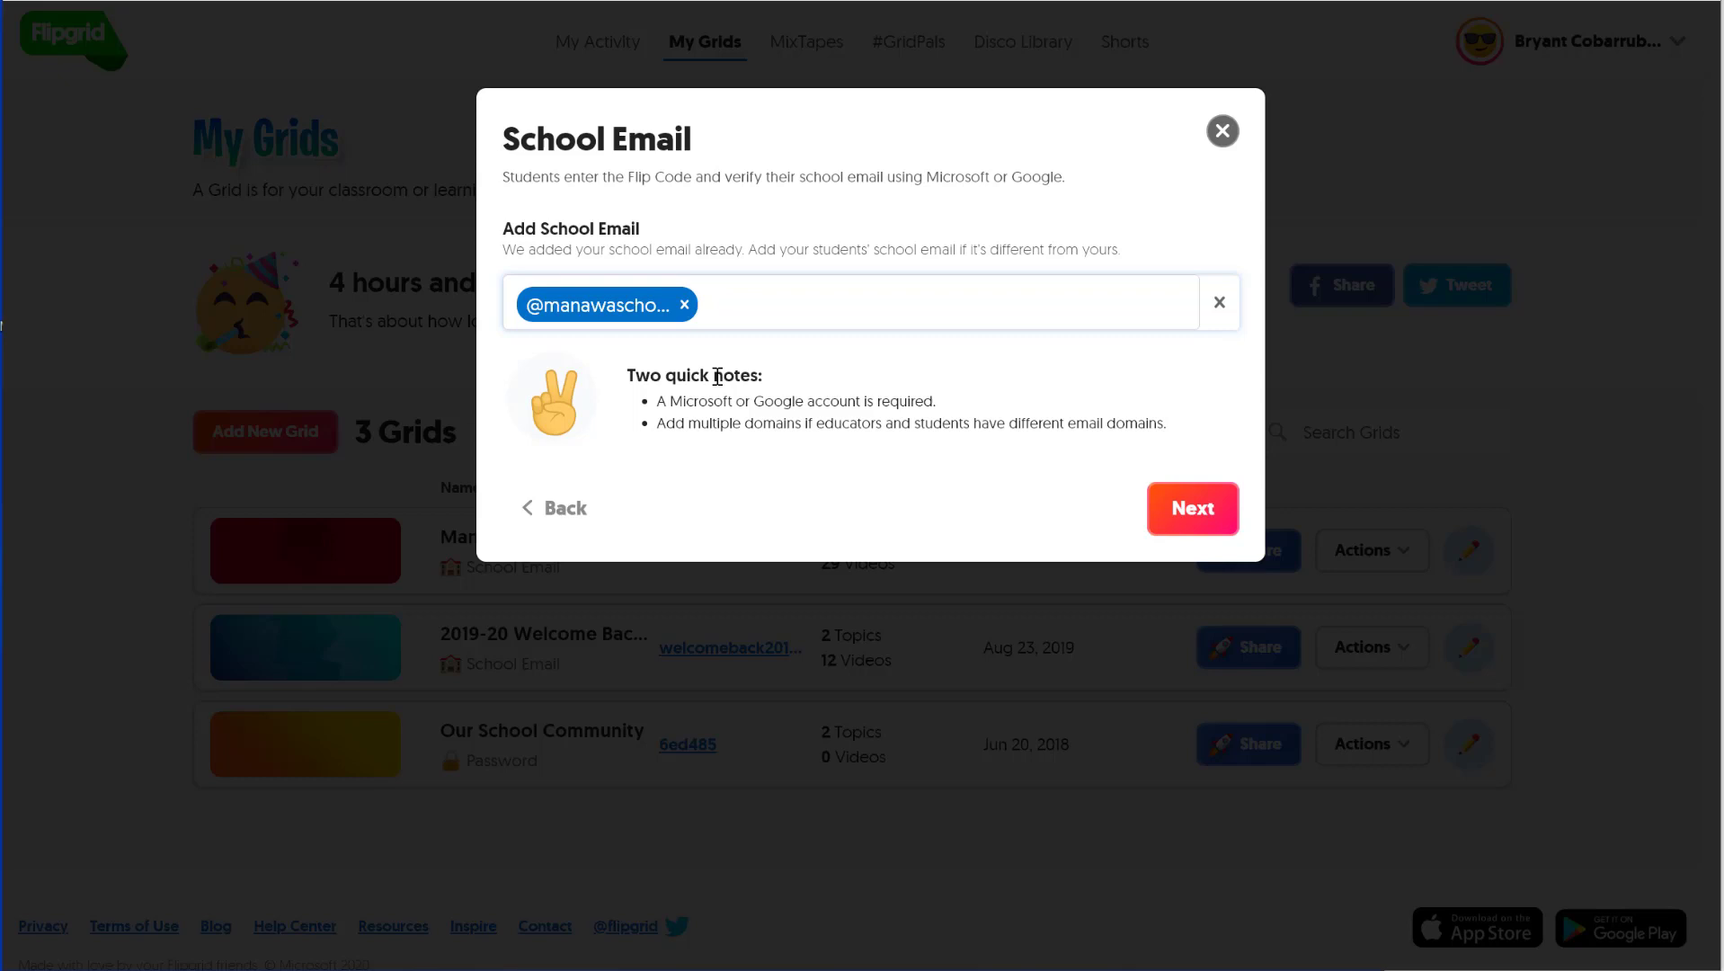
- Create the grid, keeping the already-listed school email domain
left_click(1176, 532)
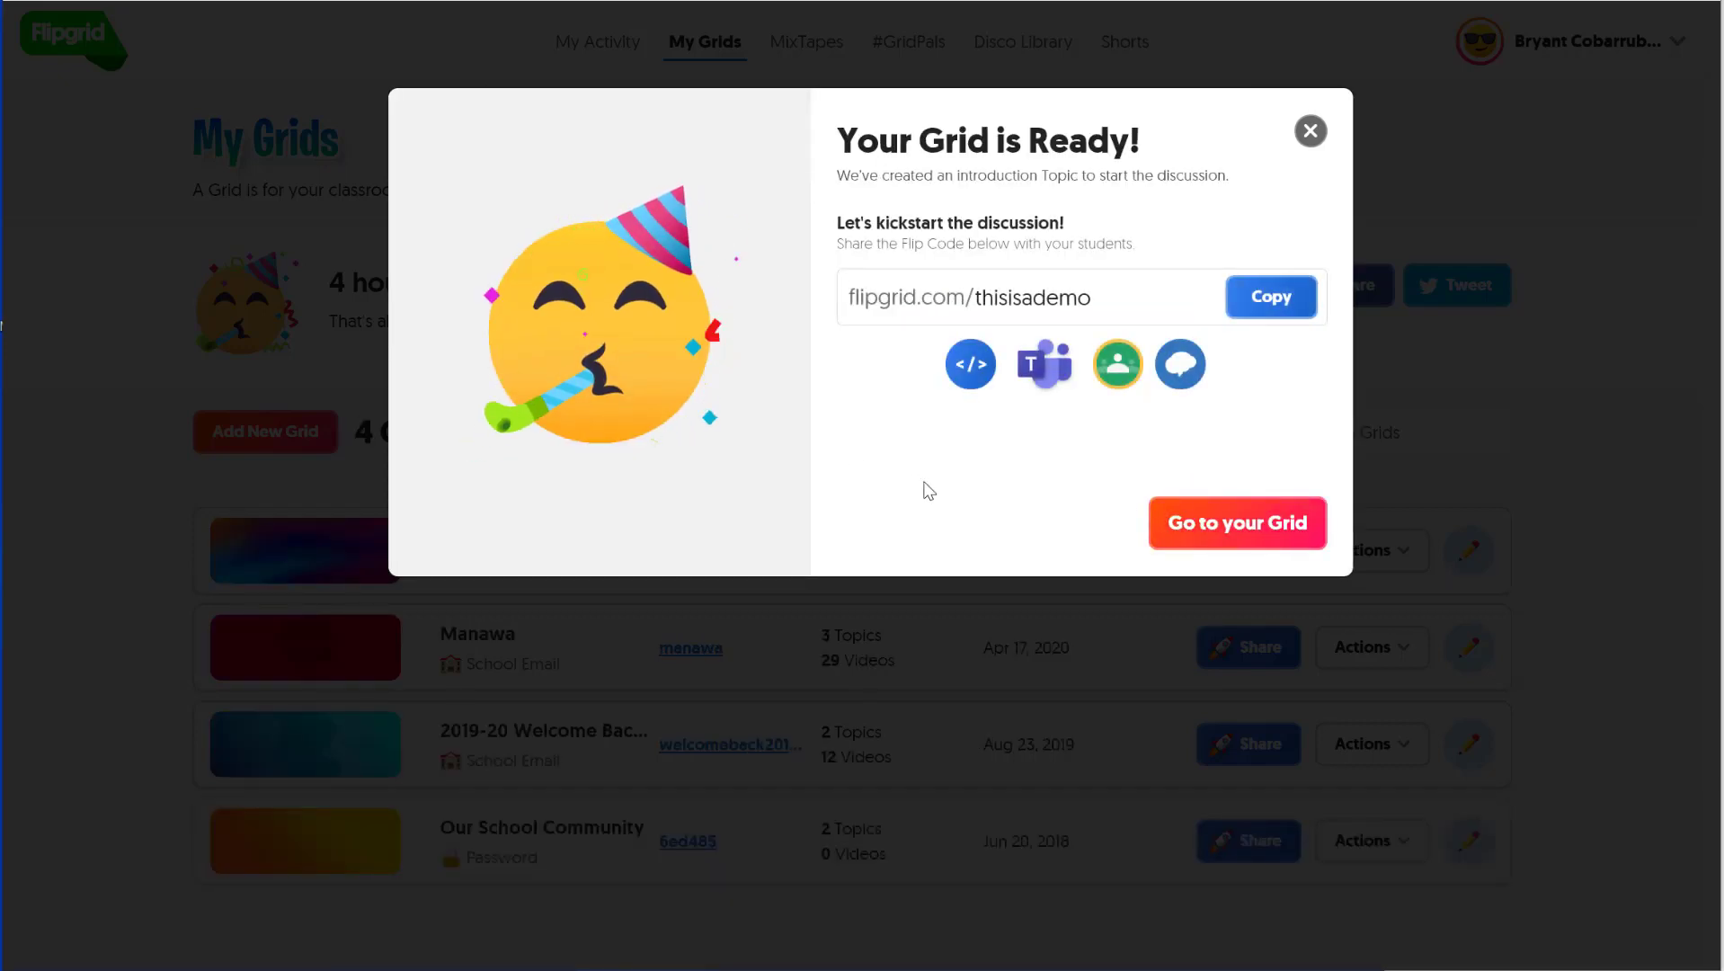
- Copy the grid's flip code and start a new topic on the Screen Recording Demo grid
left_click(1277, 298)
left_click(1291, 308)
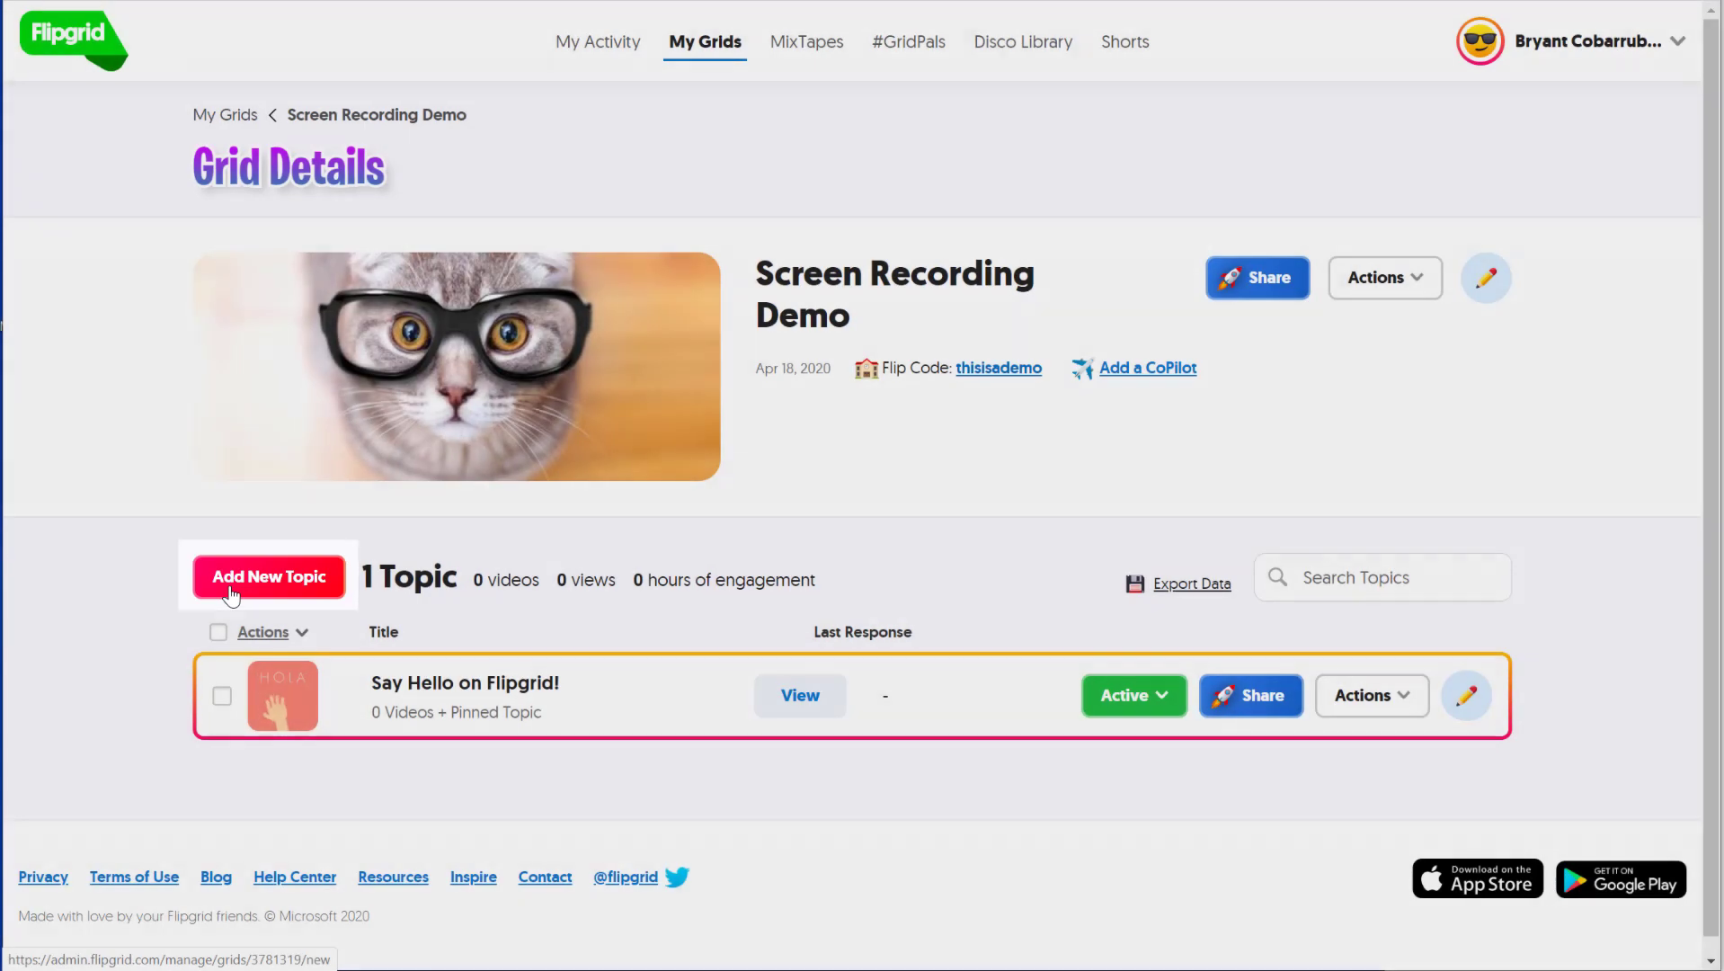
left_click(224, 598)
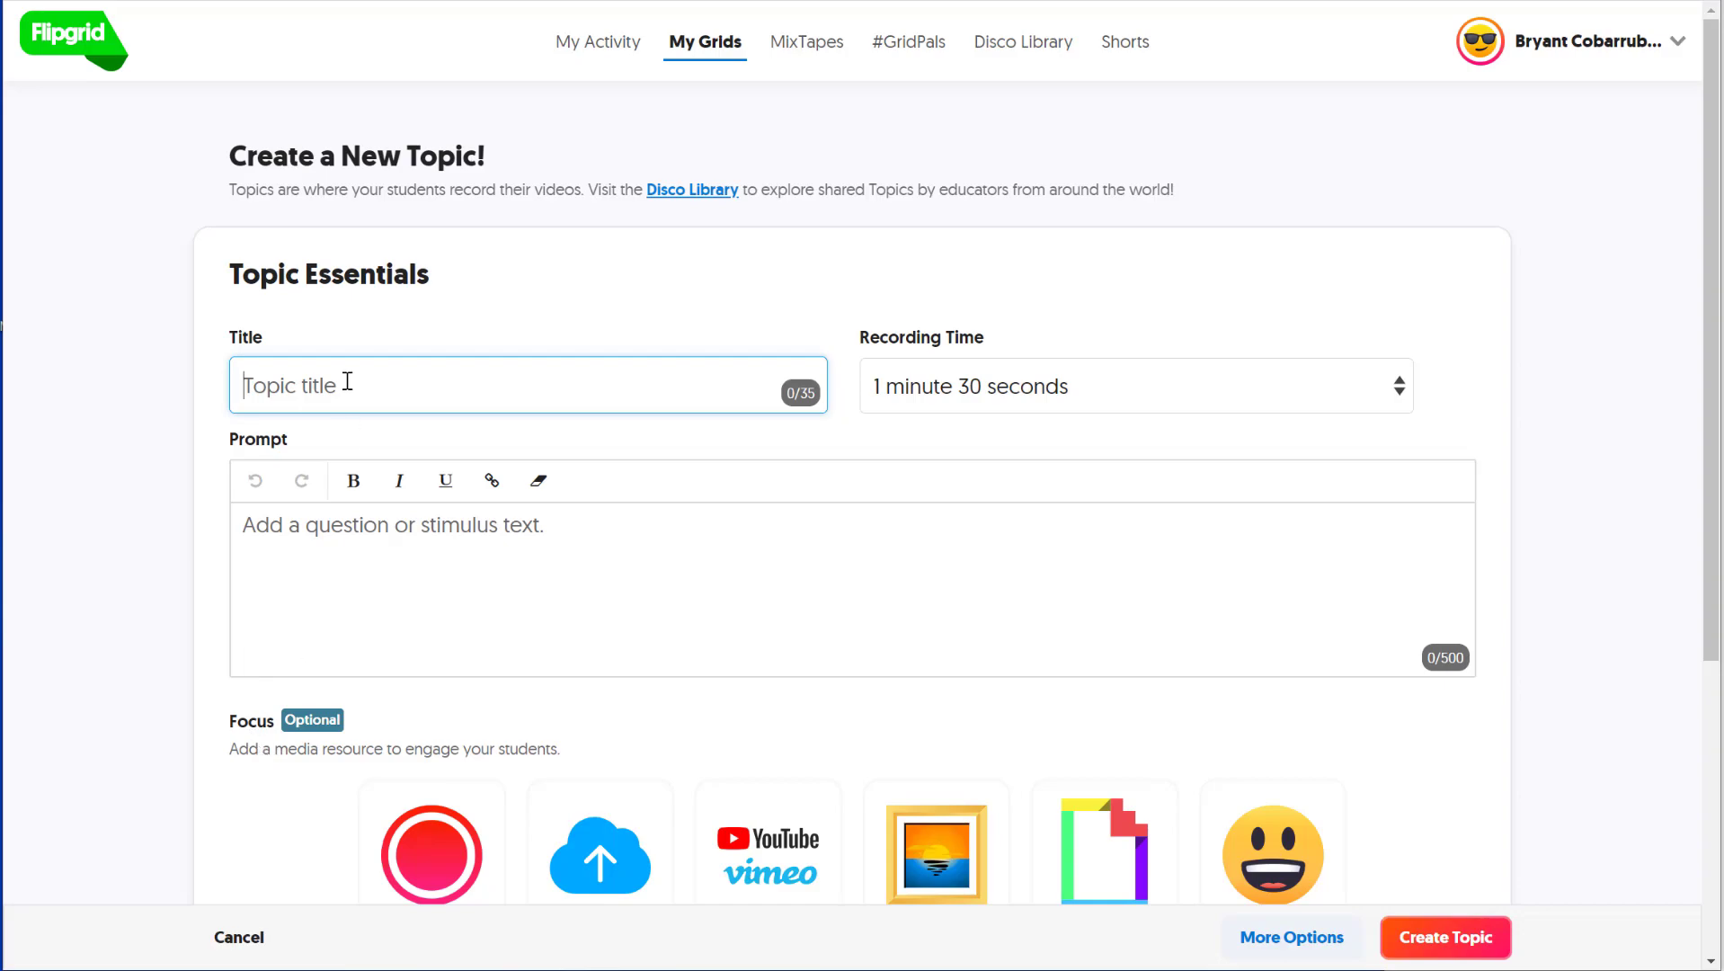
- Title the topic 'Screen Record Demo' with a 3-minute limit and prompt 'Watch the video and respond.'
type("Screen Record Demo")
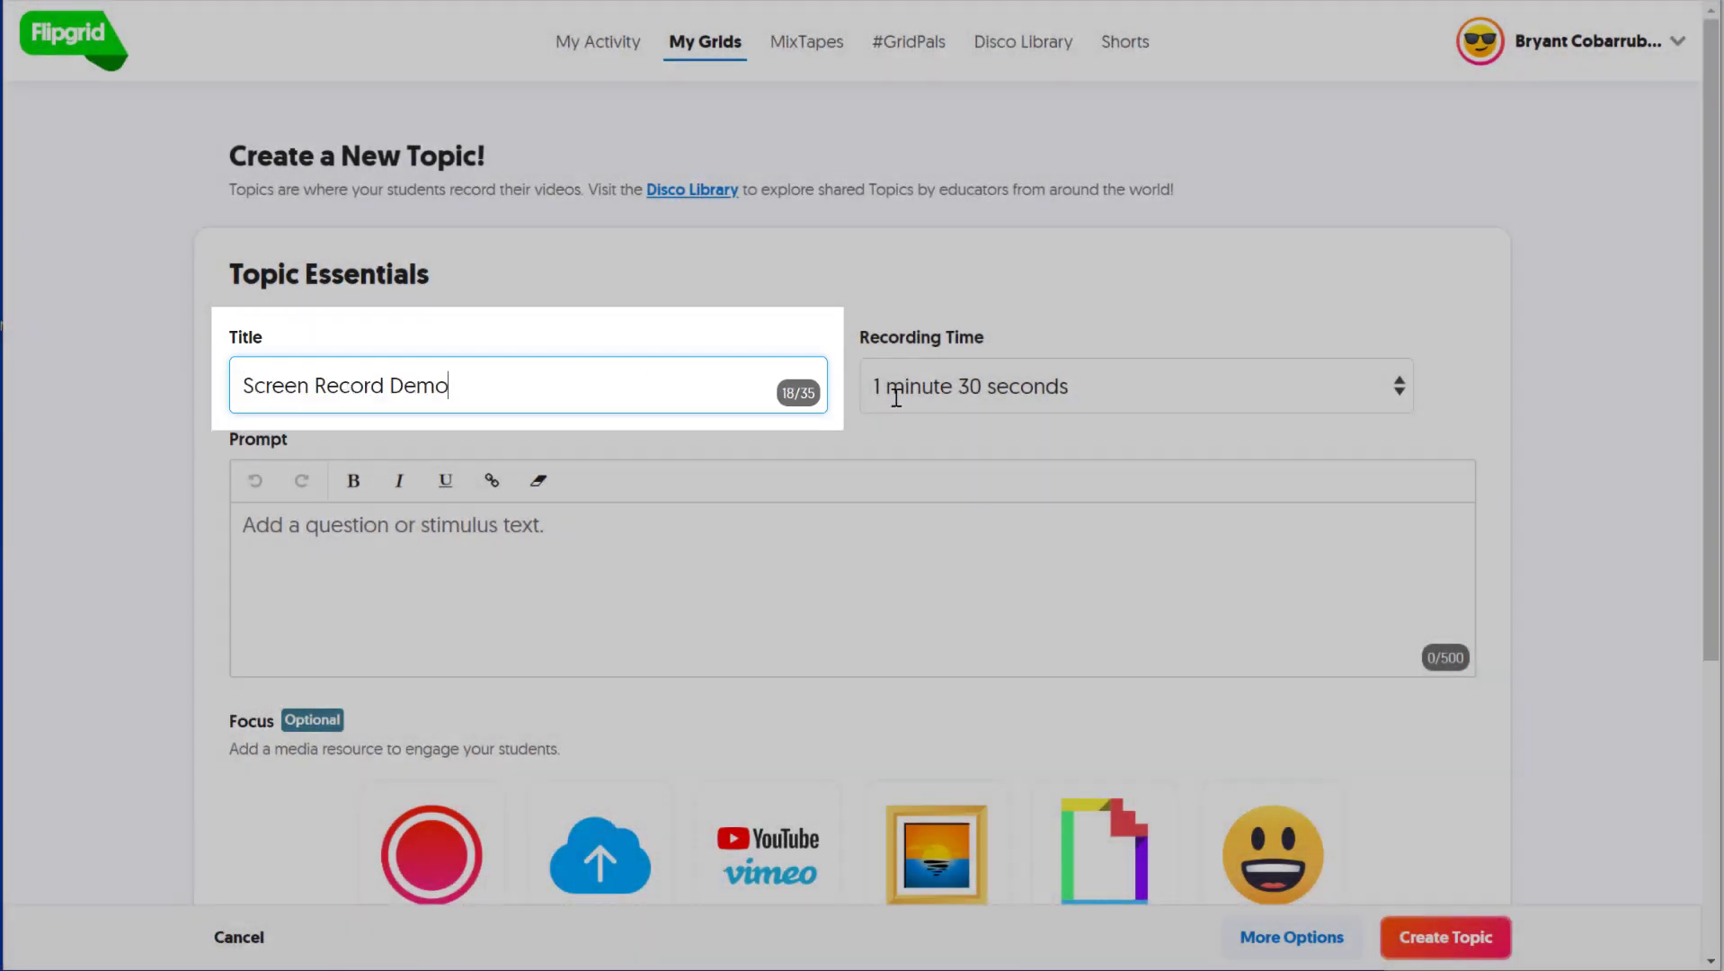
left_click(1004, 388)
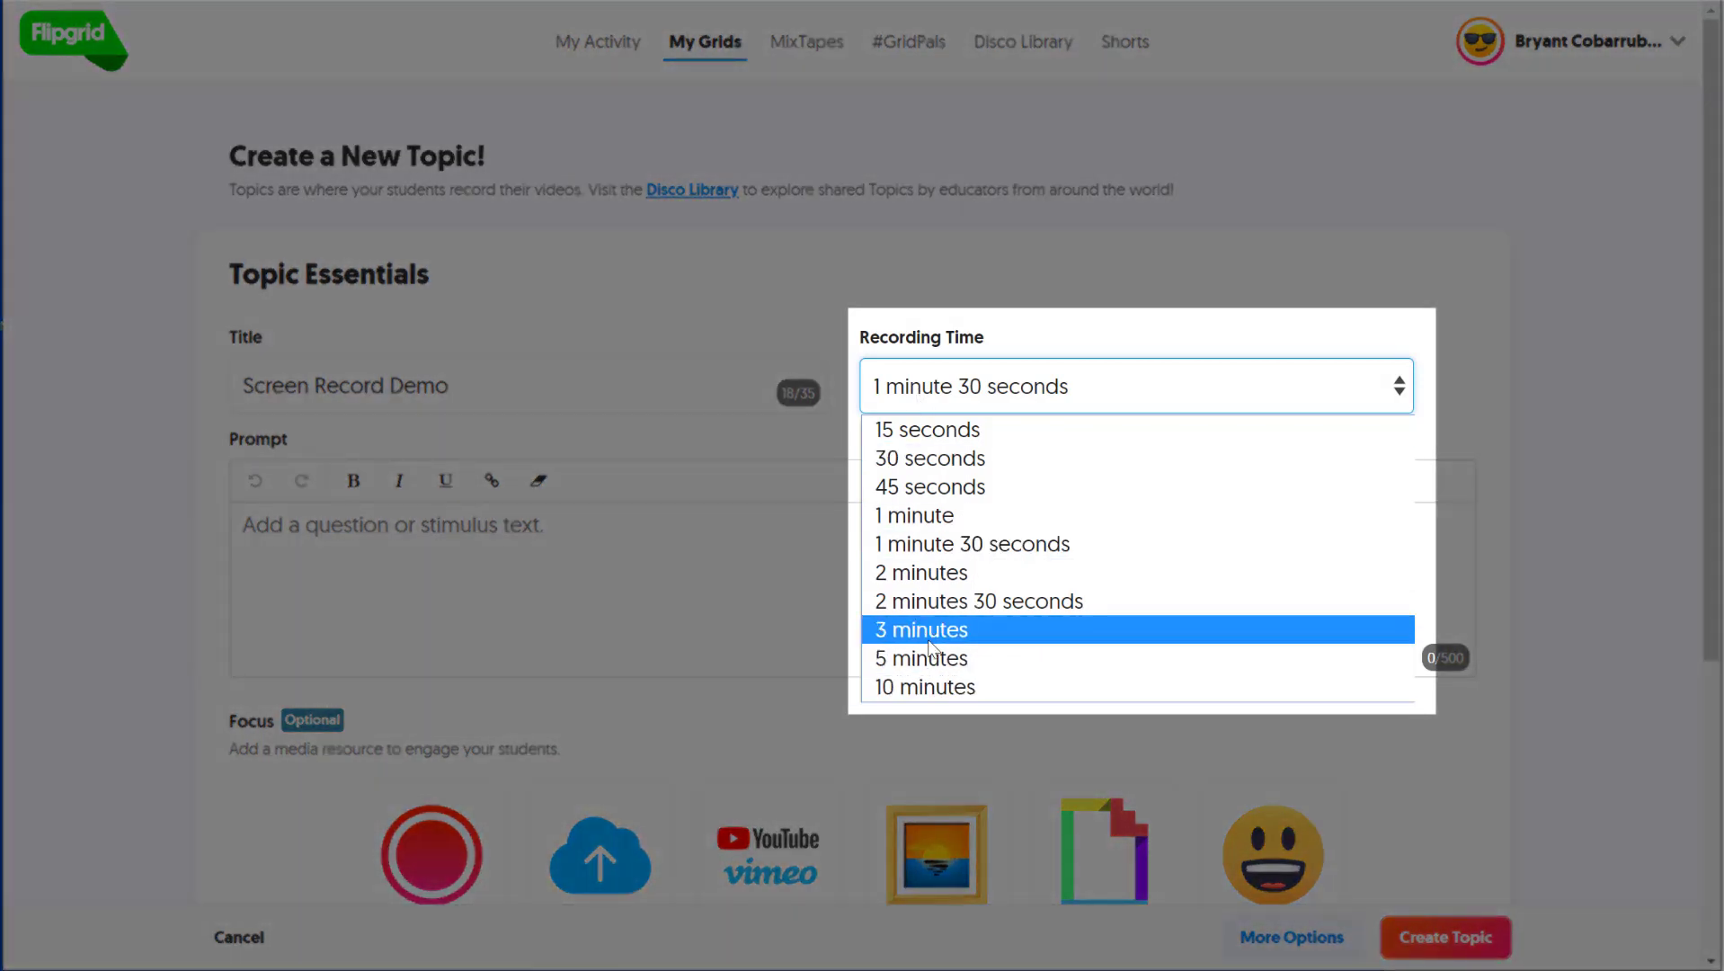
left_click(928, 636)
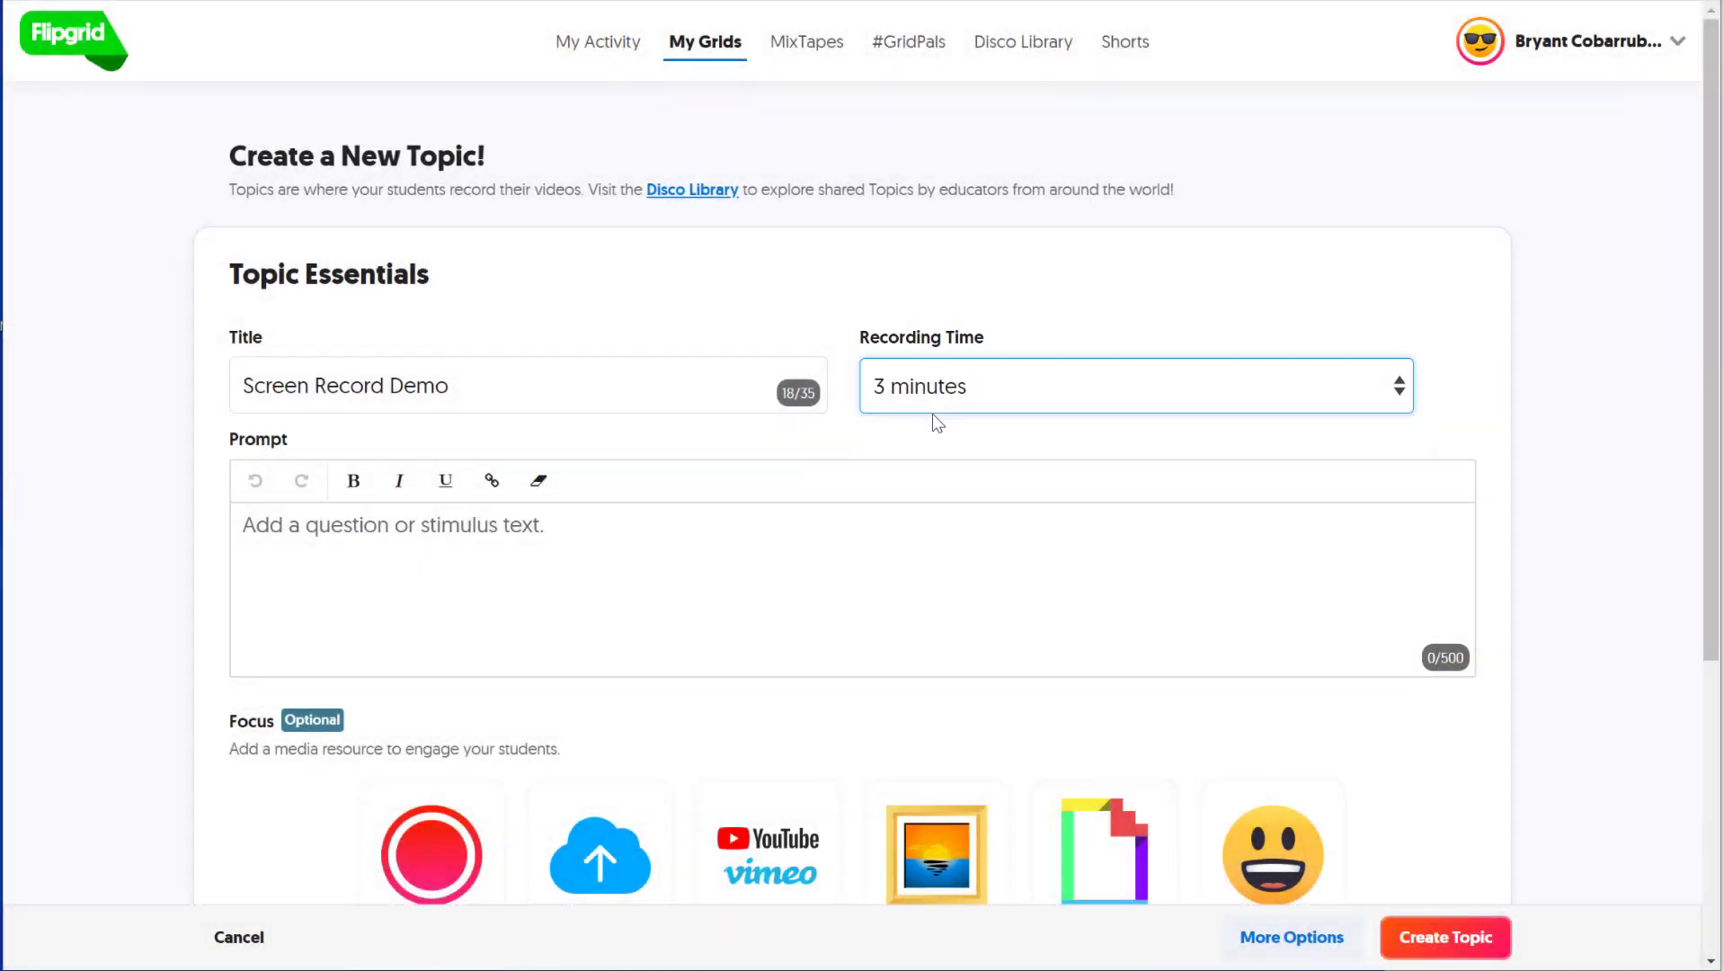
left_click(307, 545)
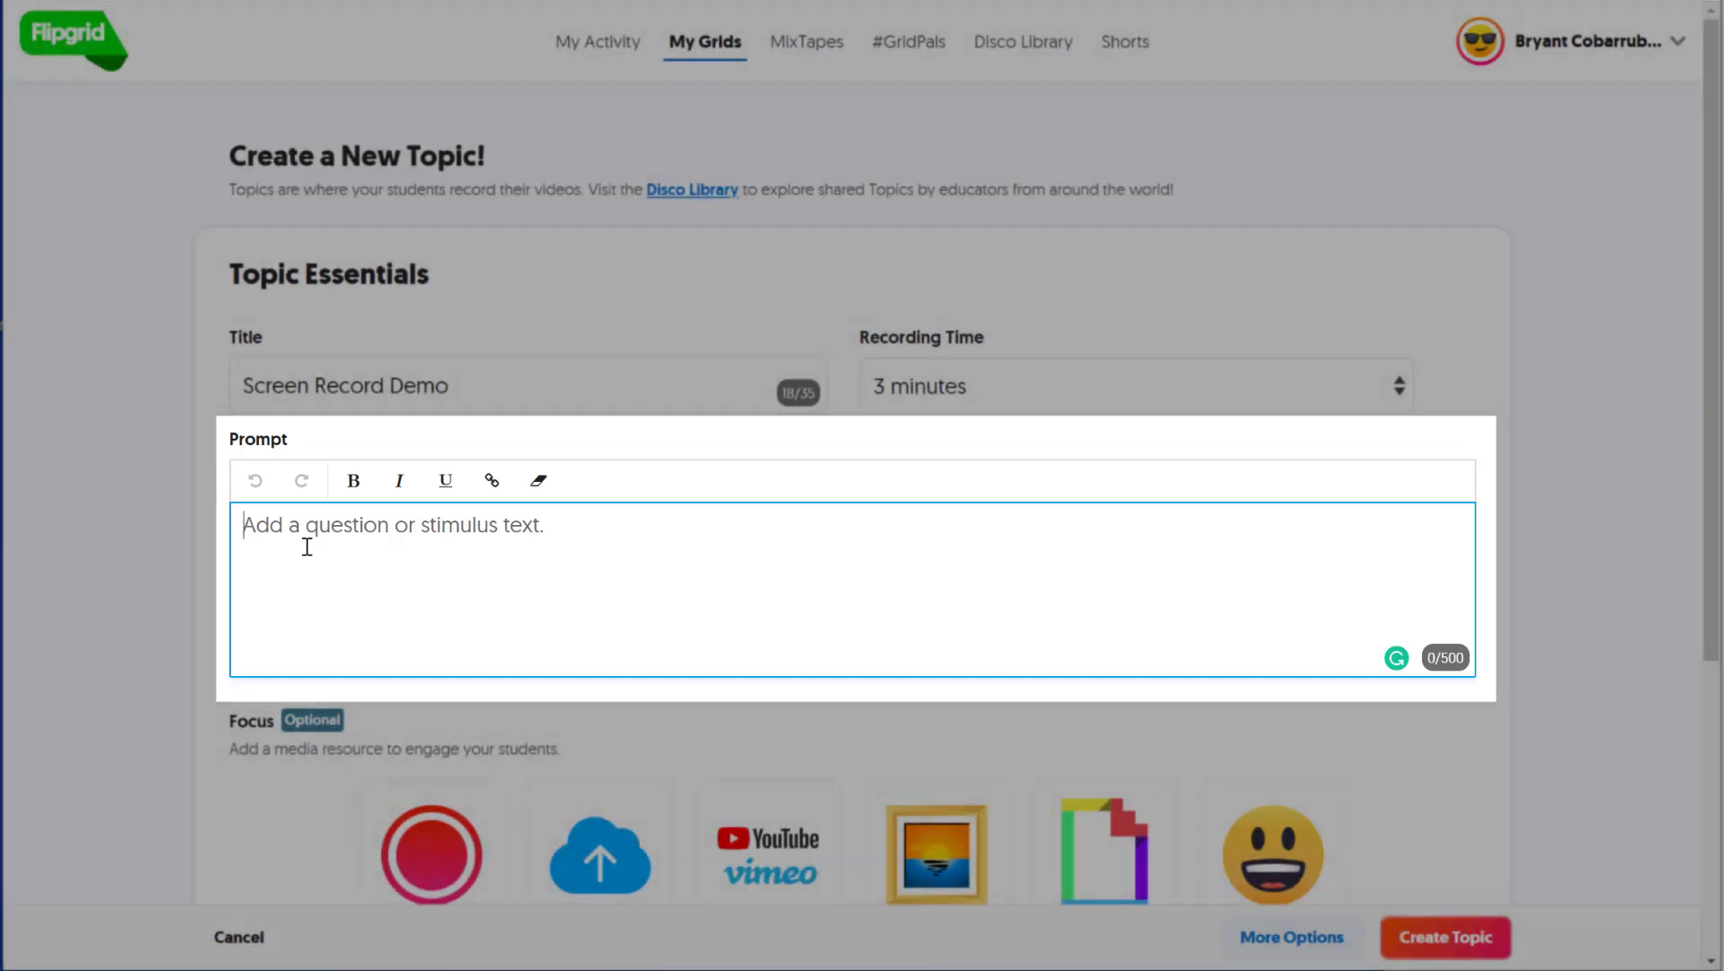
type("Watch the video and respond.")
scroll(308, 535, "down", 4)
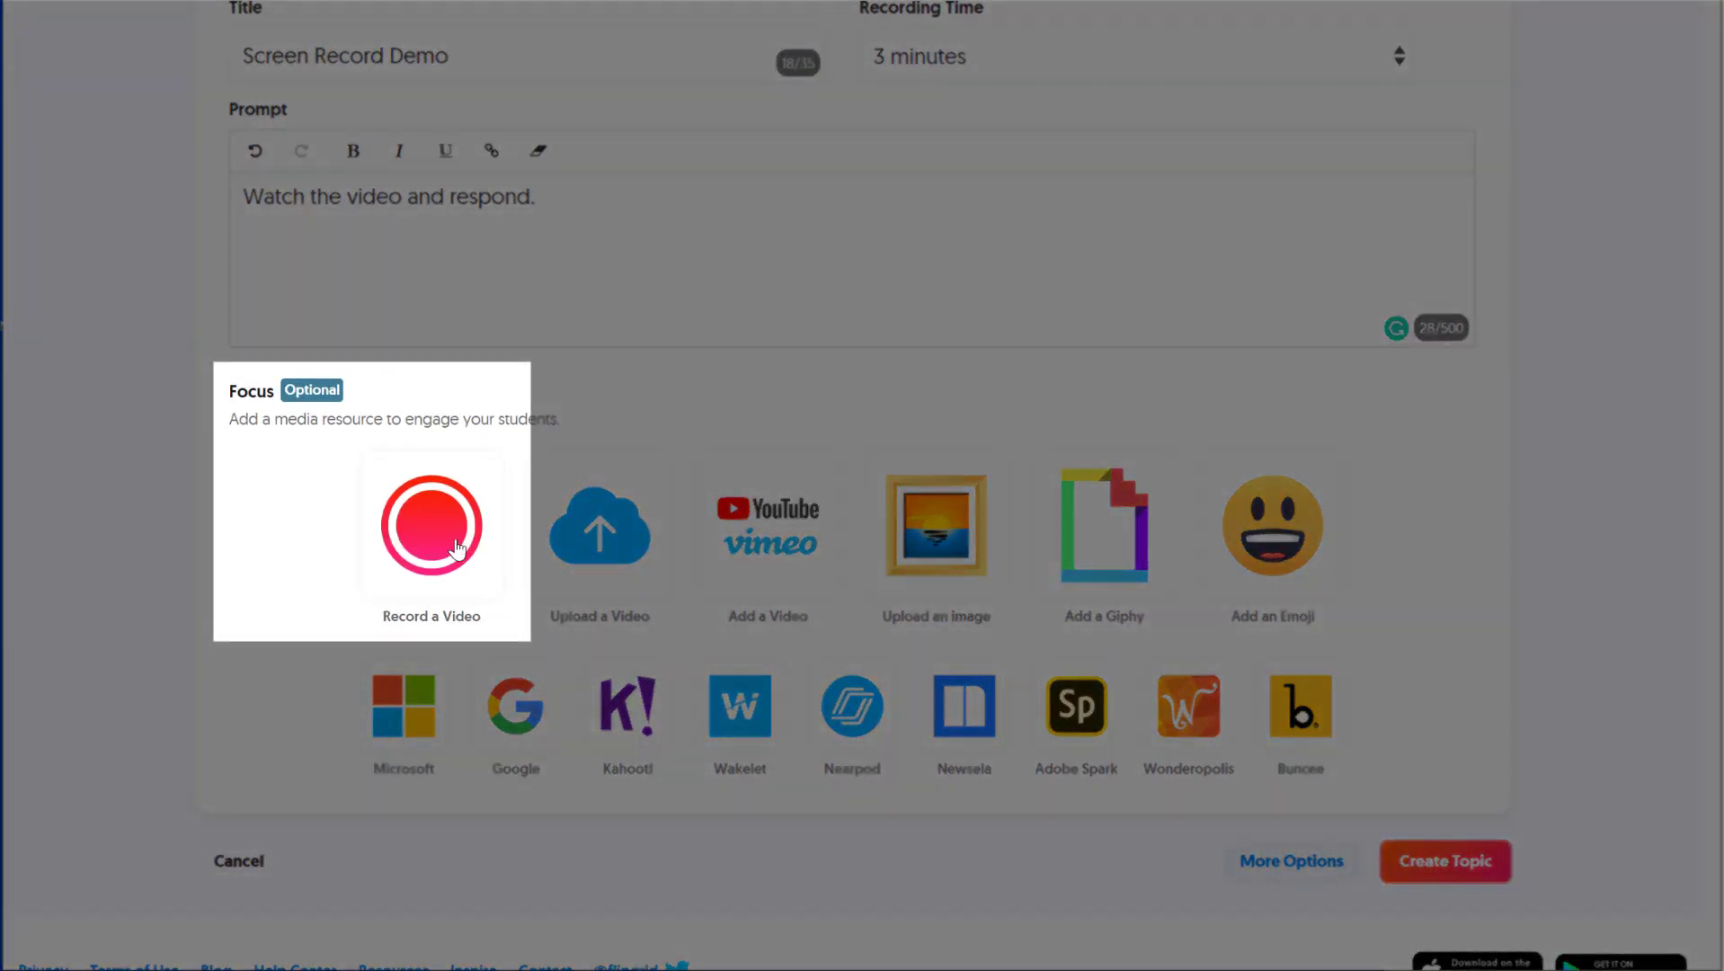
- Open the focus-video recorder and switch it to Screen Recording (Beta) mode
left_click(457, 549)
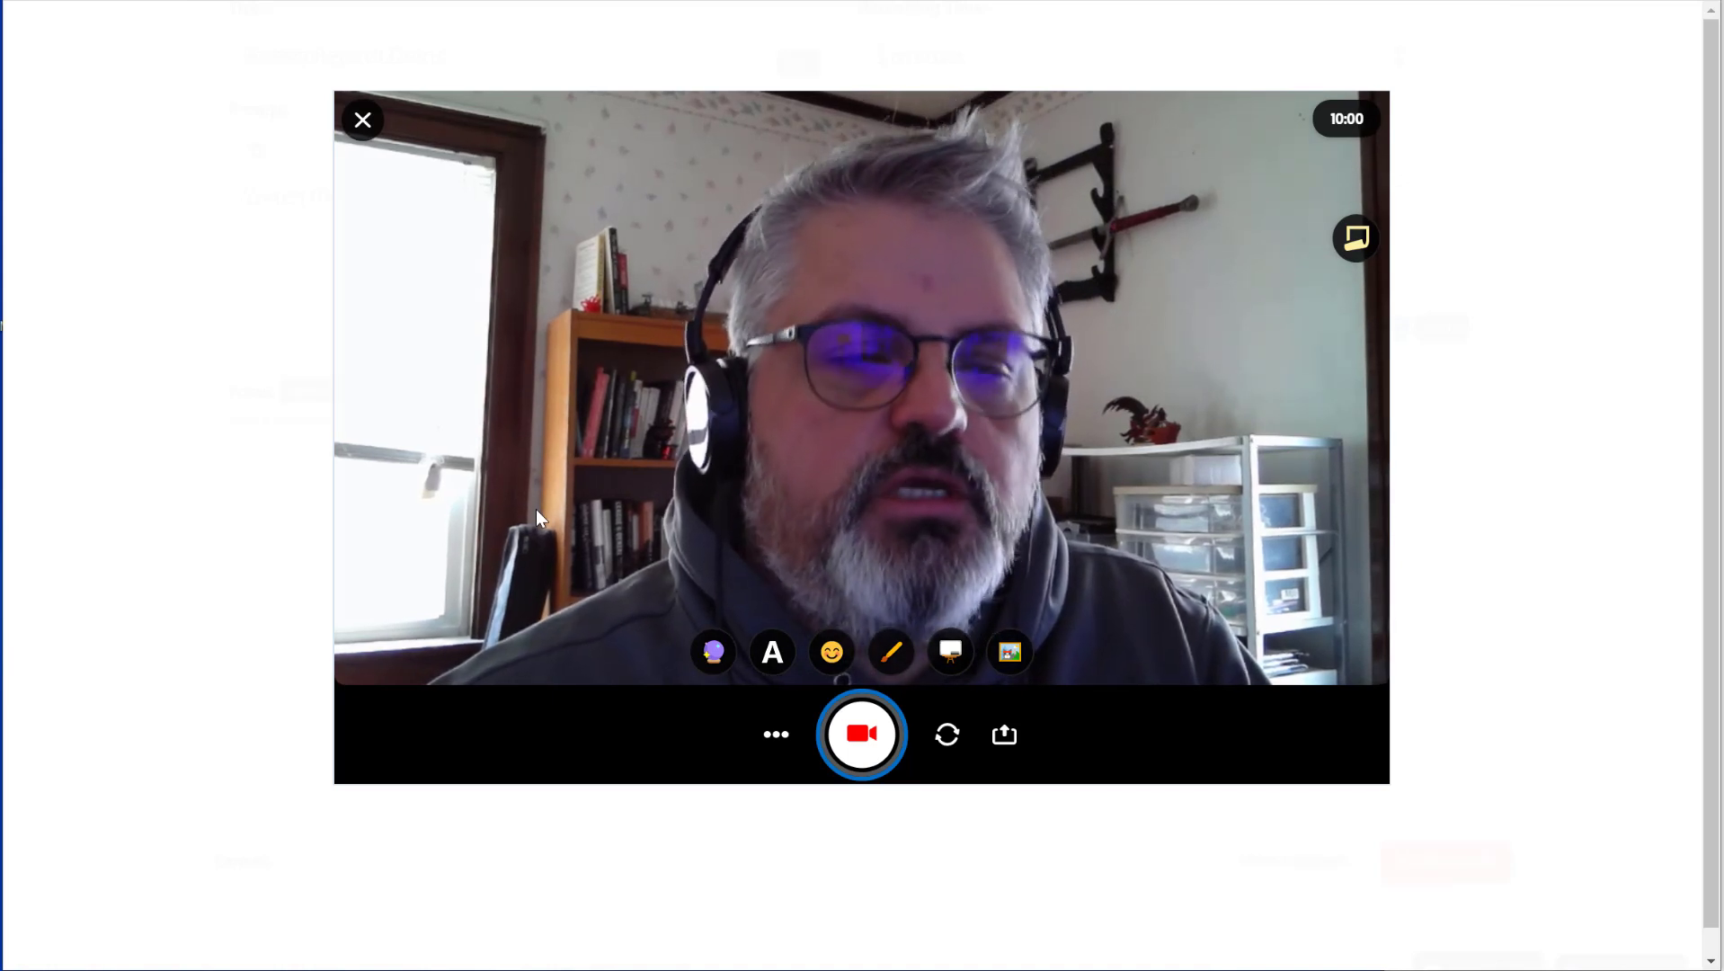
left_click(778, 737)
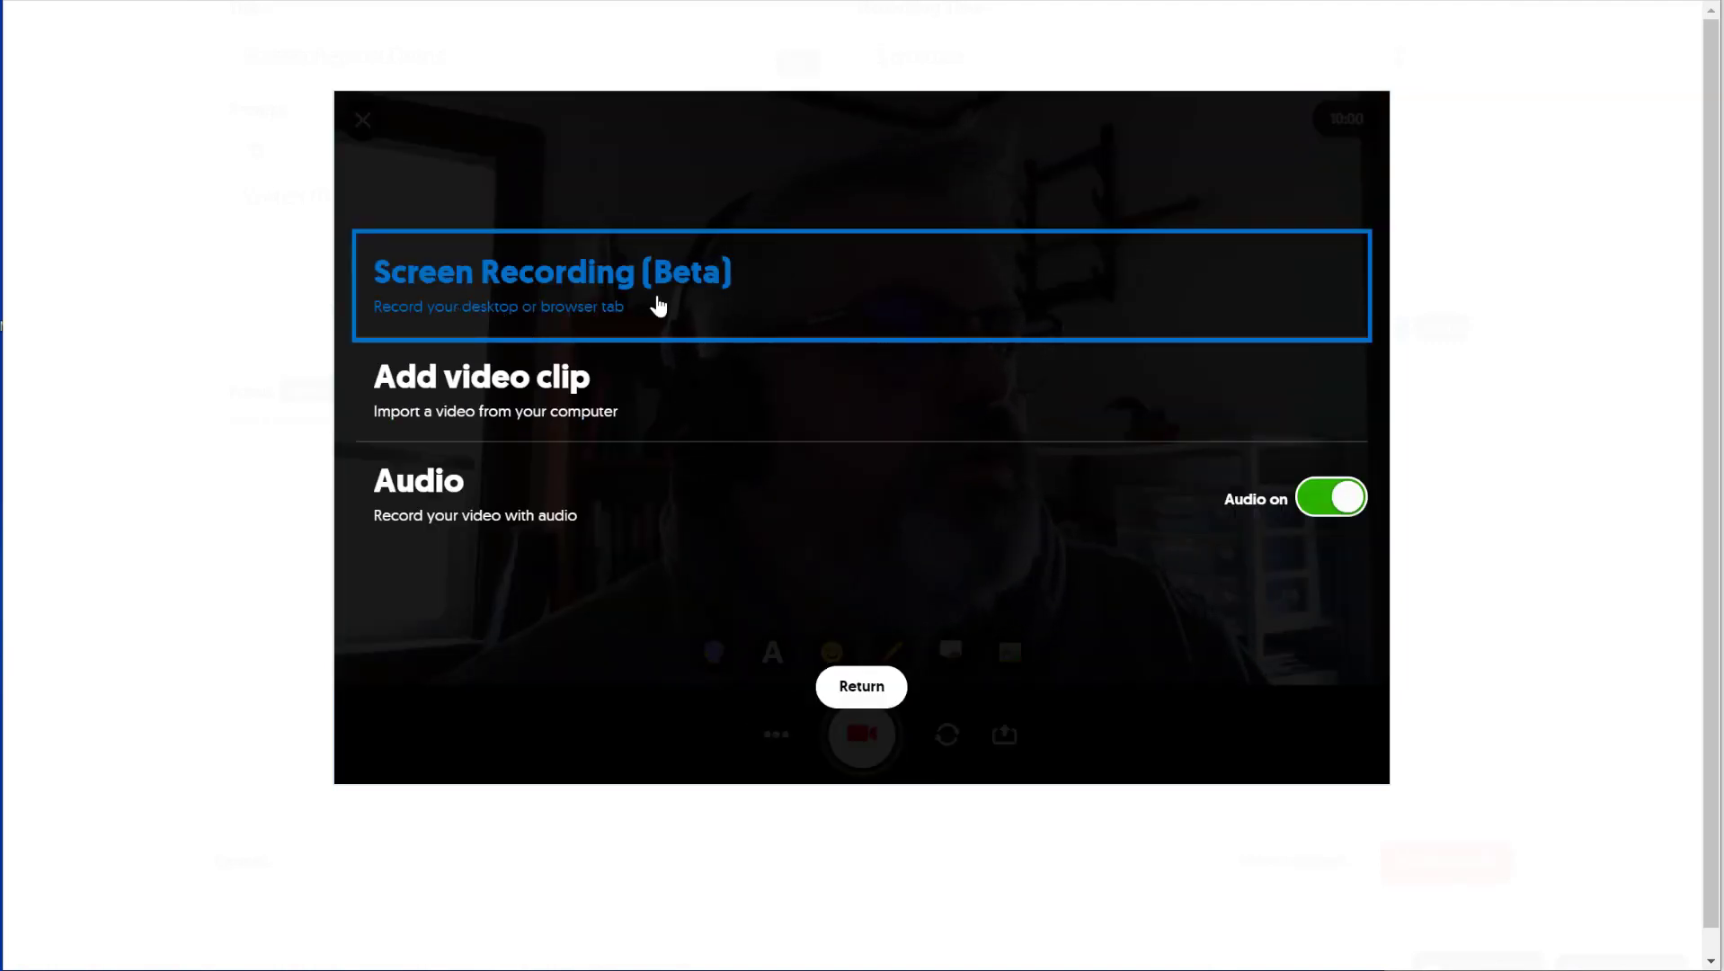
left_click(697, 306)
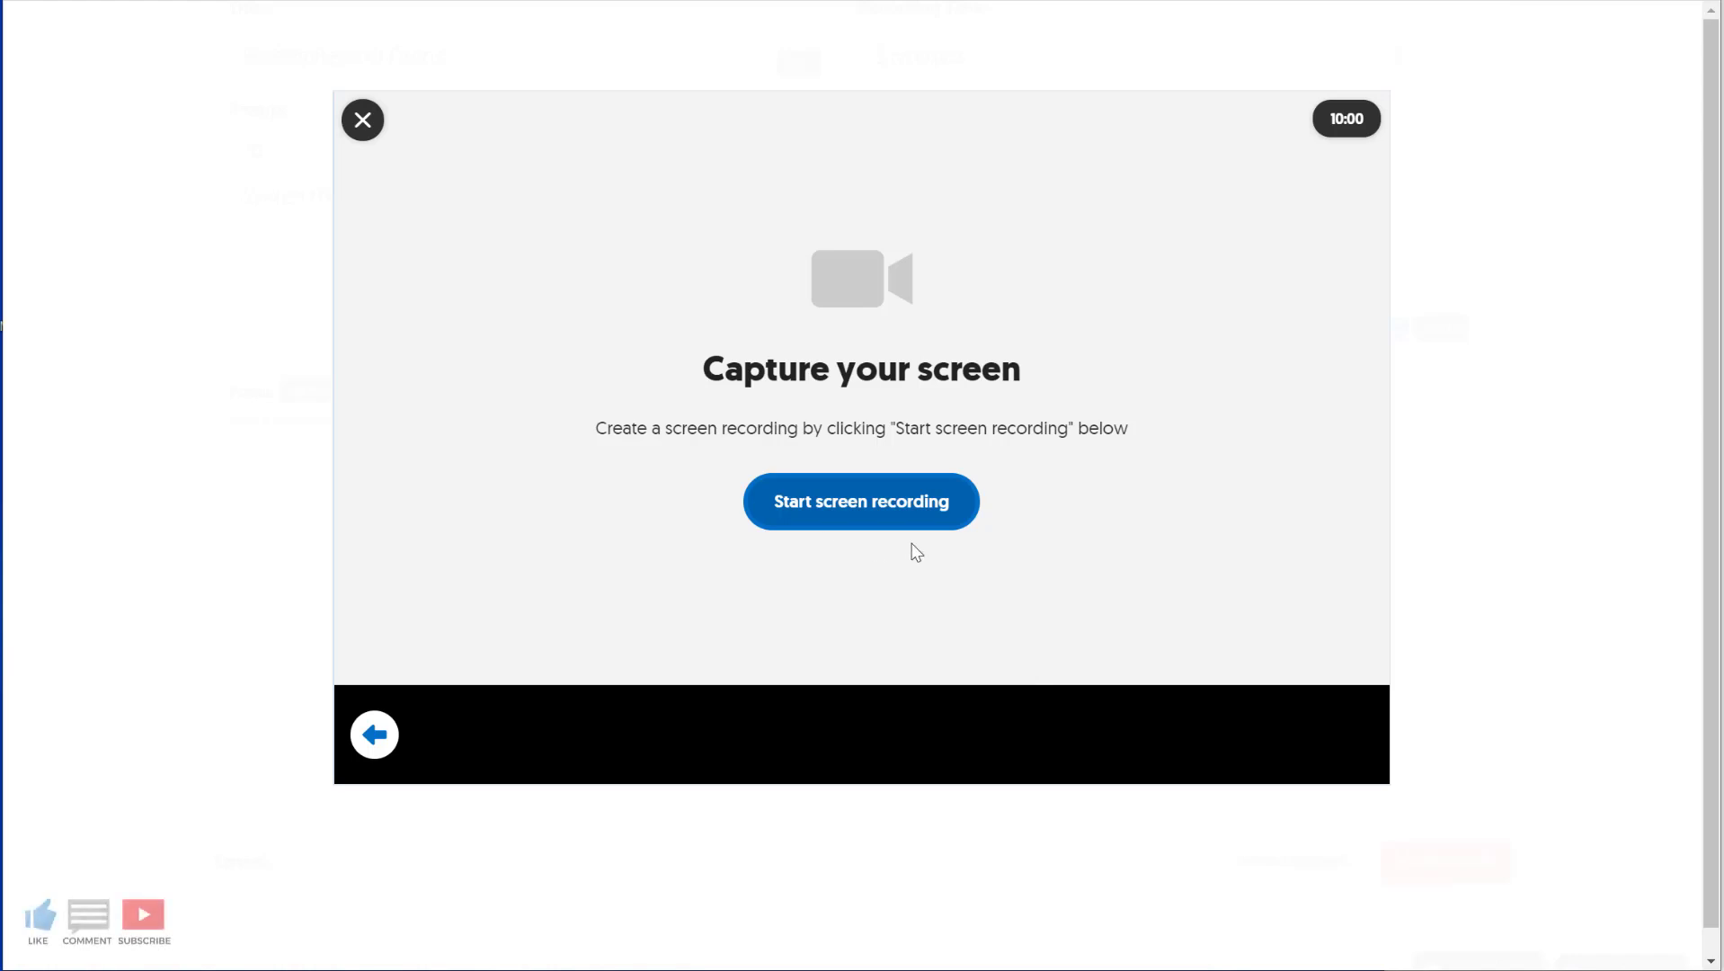
- Start the screen recording, sharing the browser window that shows the Create a New Topic page
left_click(872, 518)
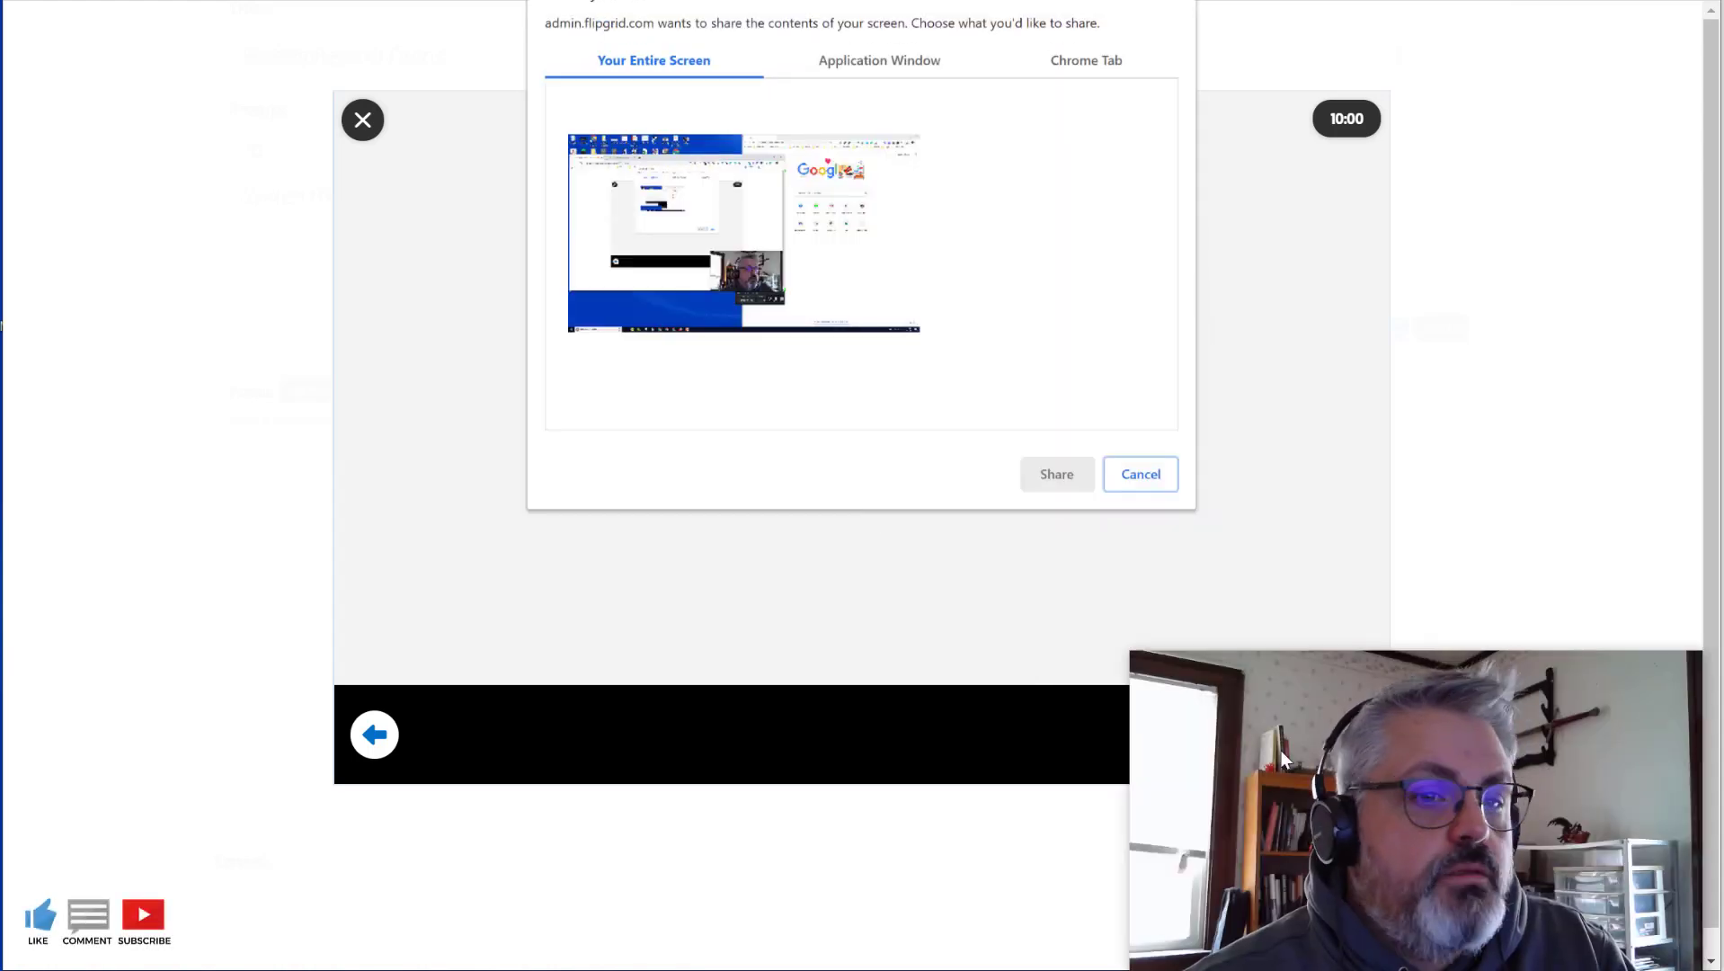
left_click_drag(1286, 694, 1408, 704)
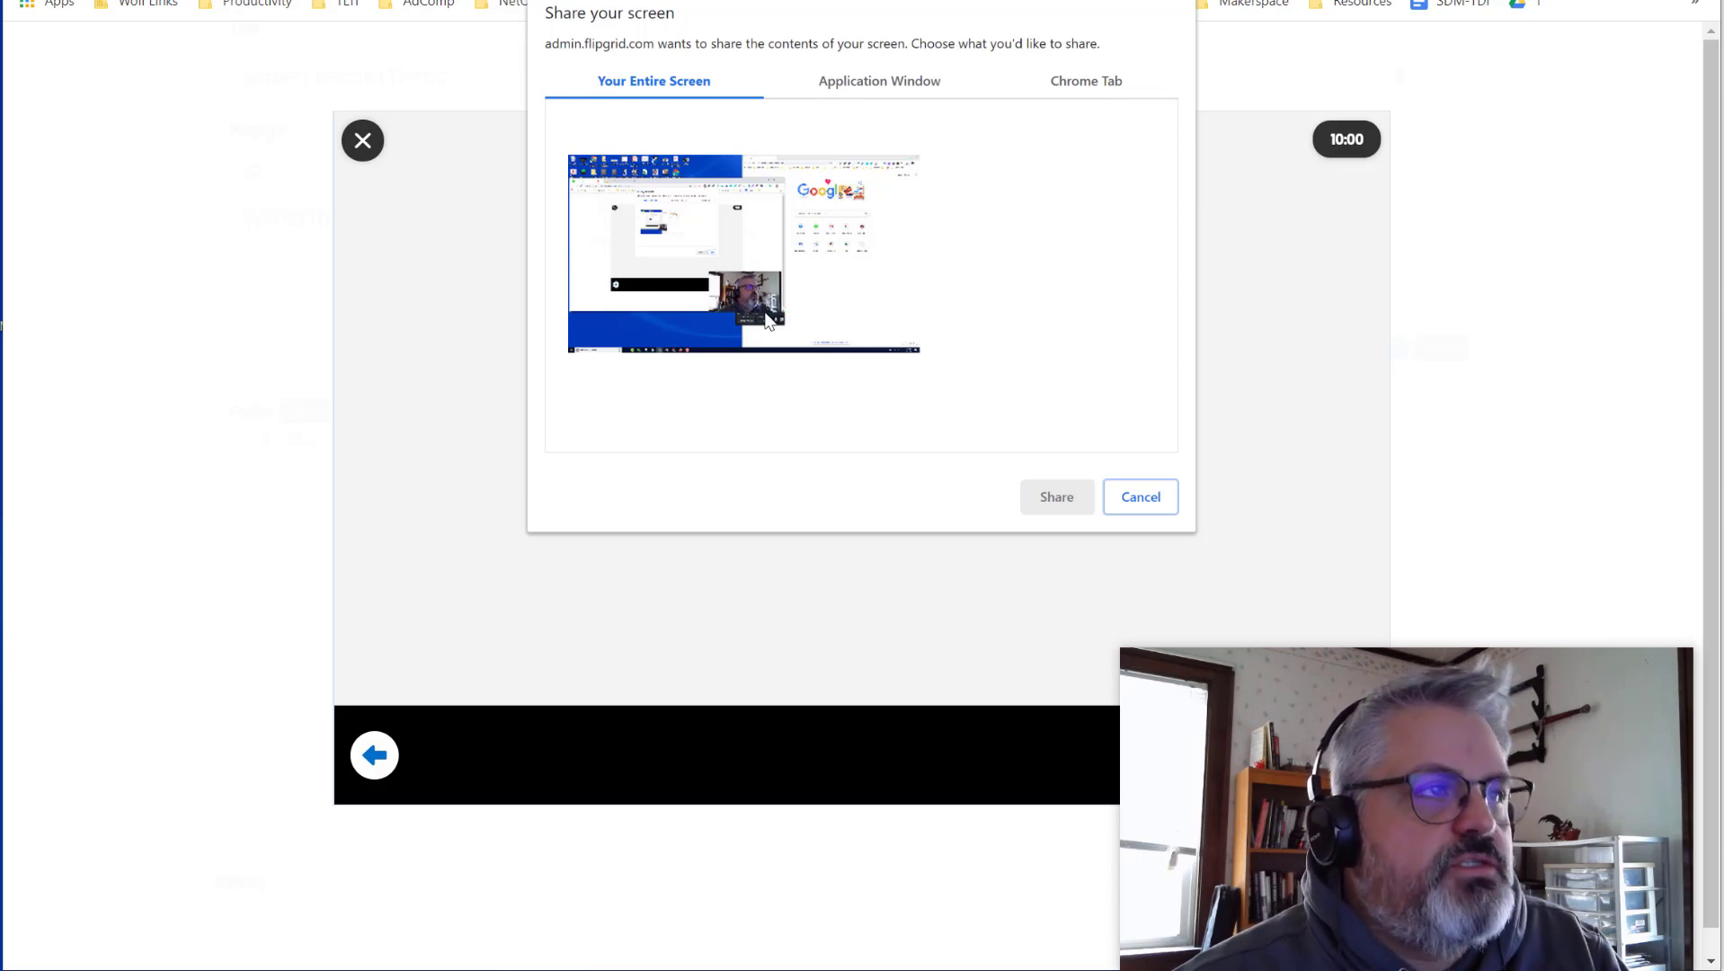
left_click(868, 85)
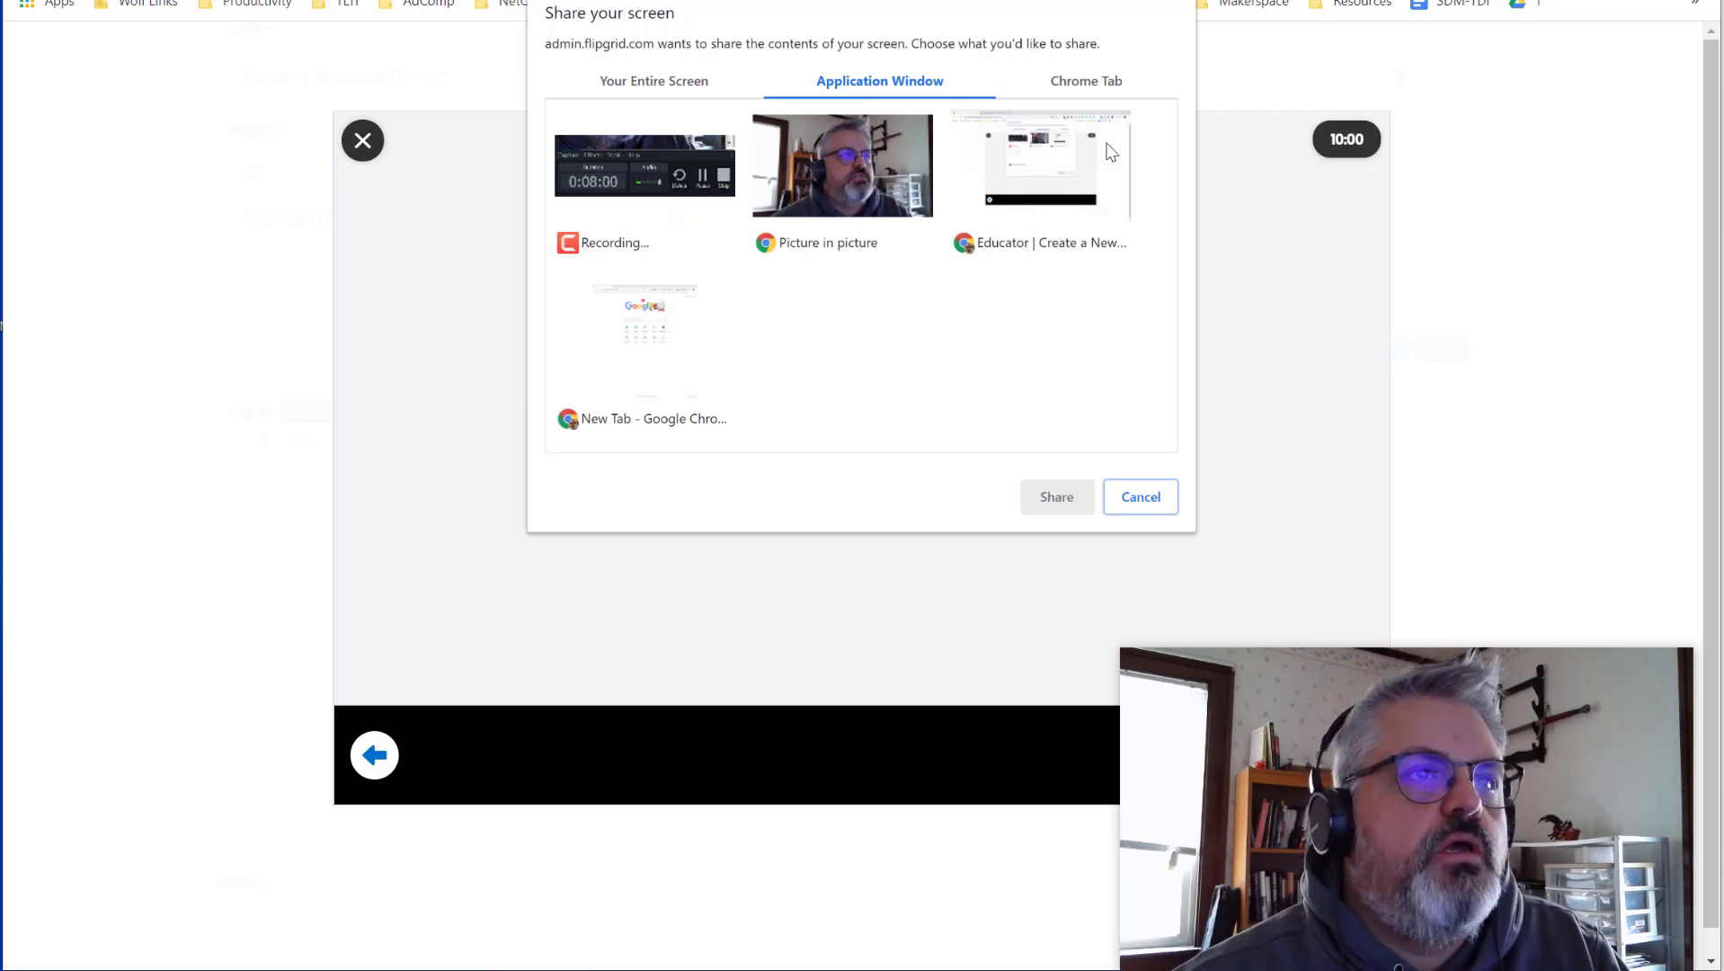
left_click(1112, 82)
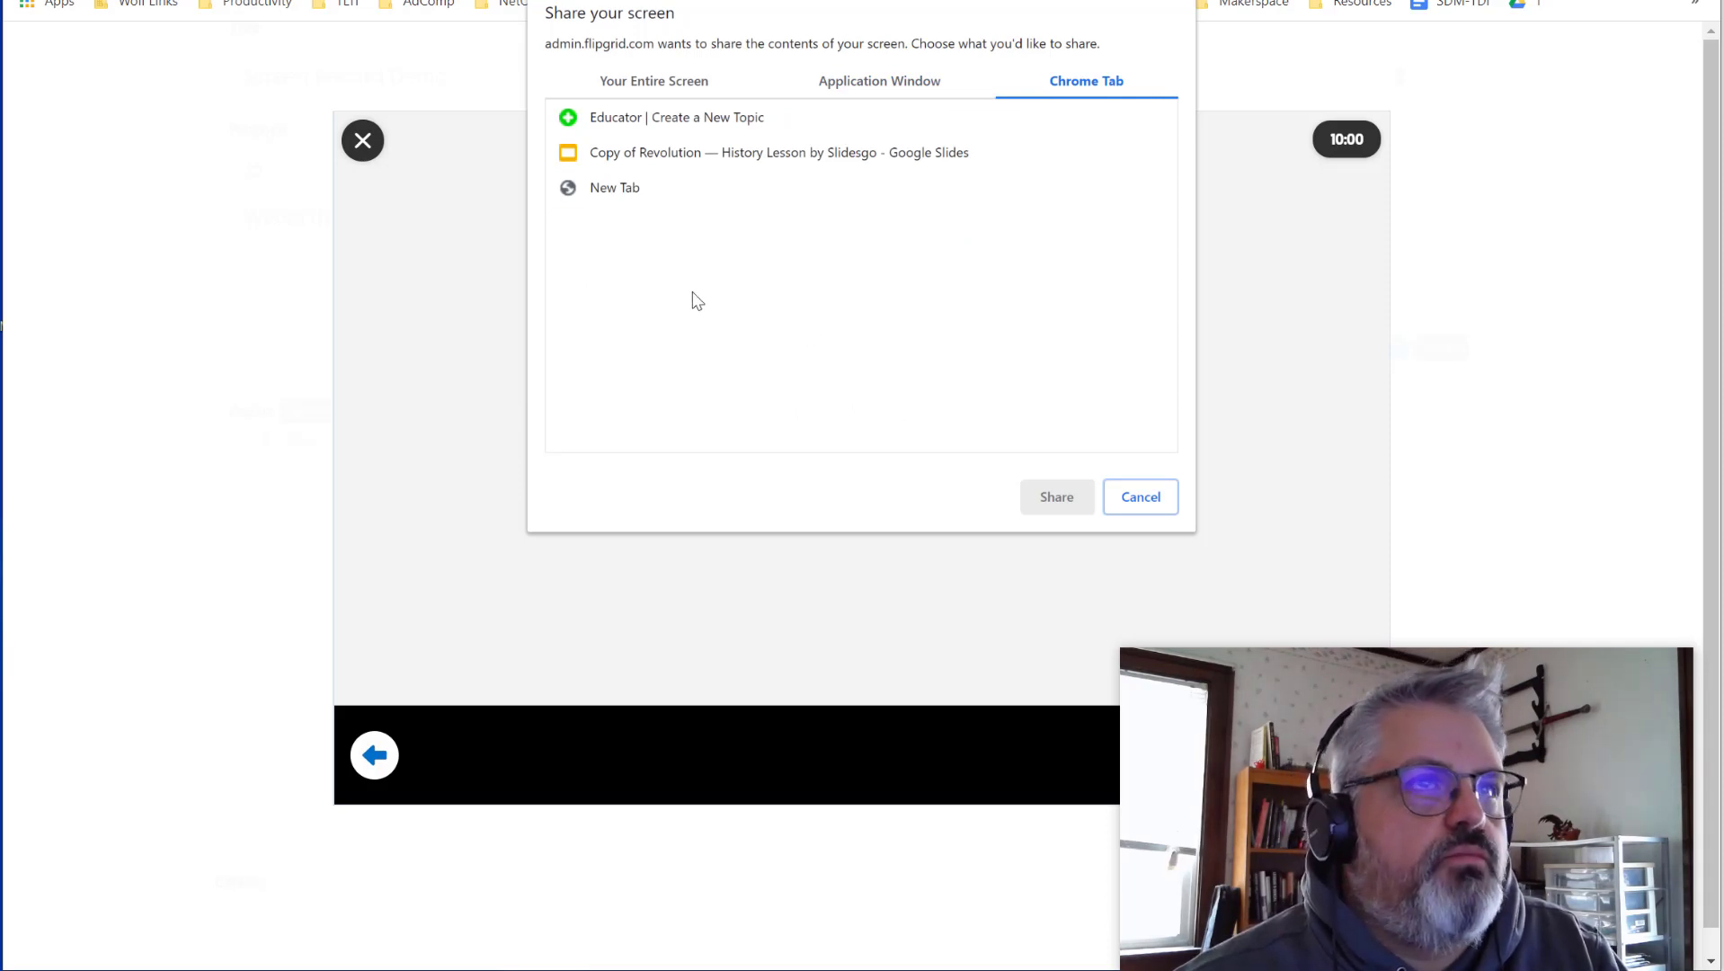
left_click(865, 82)
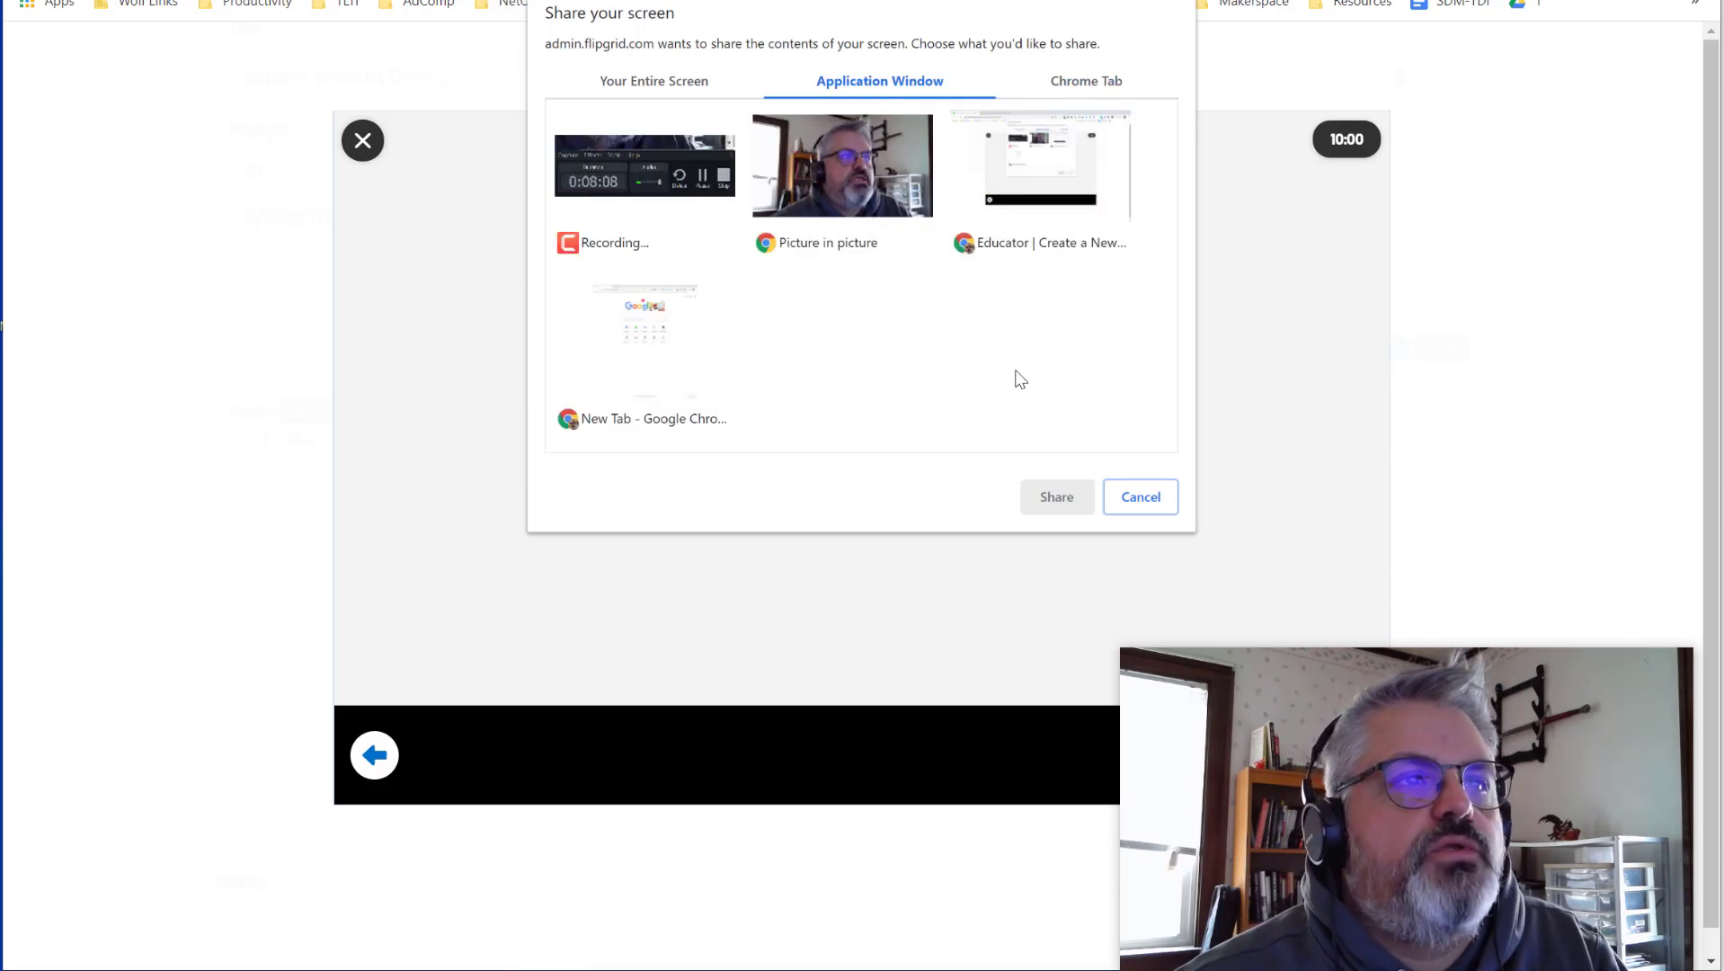
left_click(1070, 185)
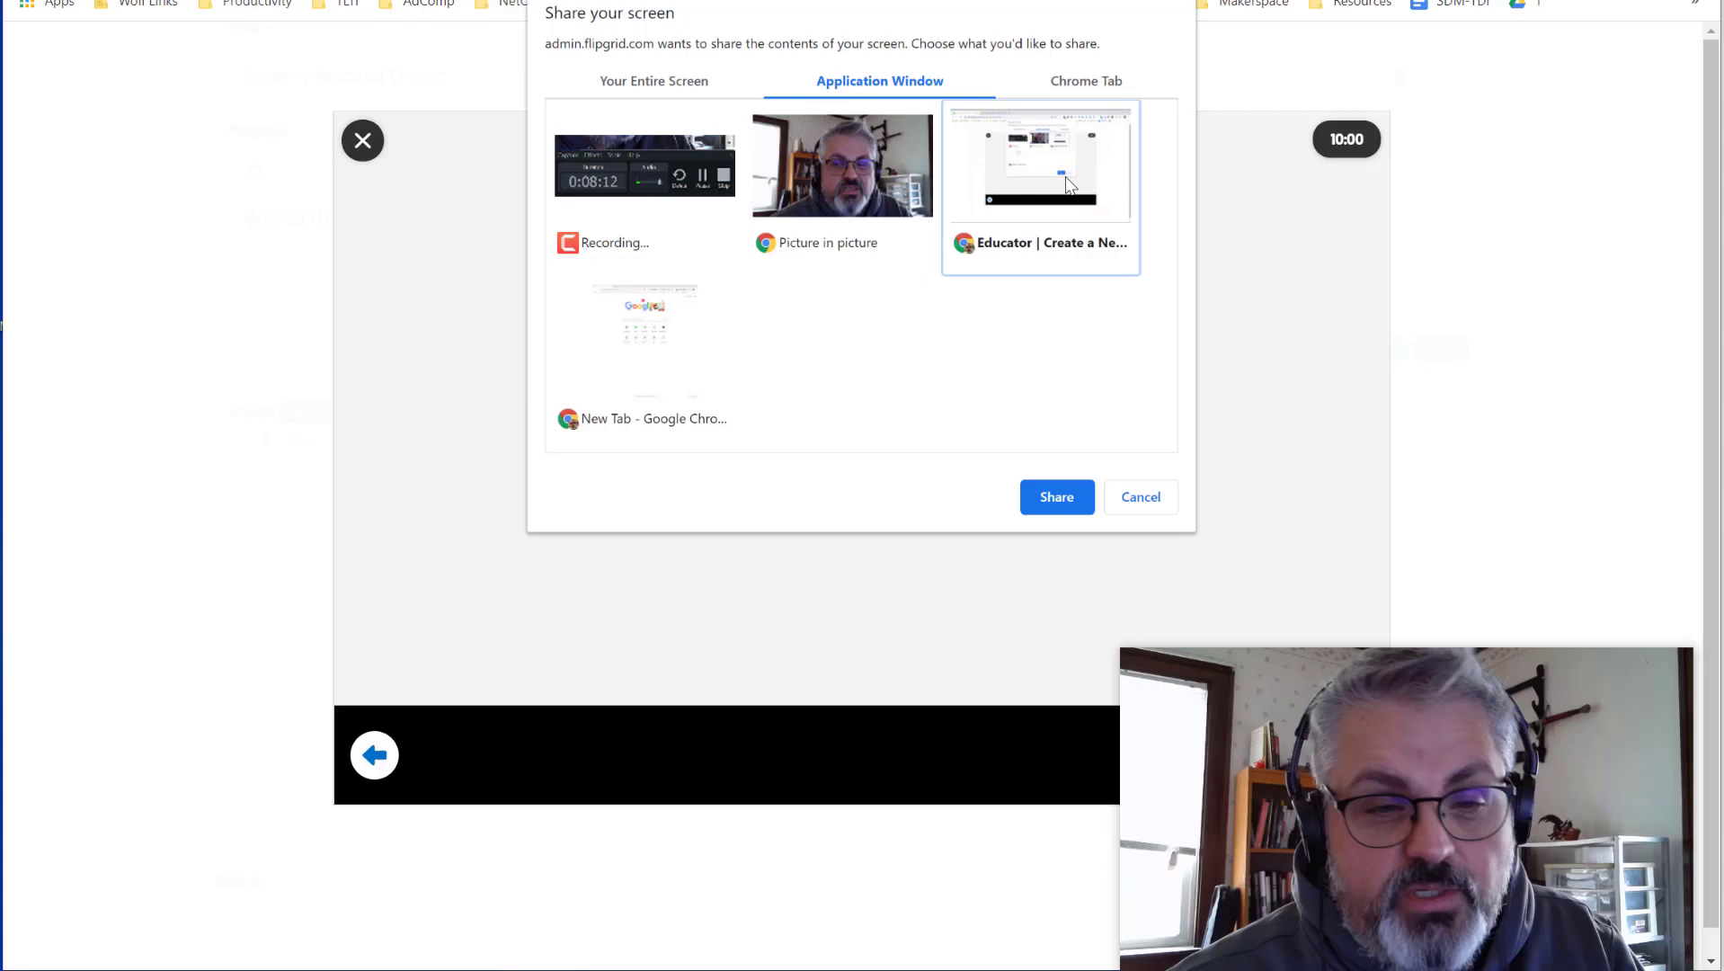
left_click(1058, 500)
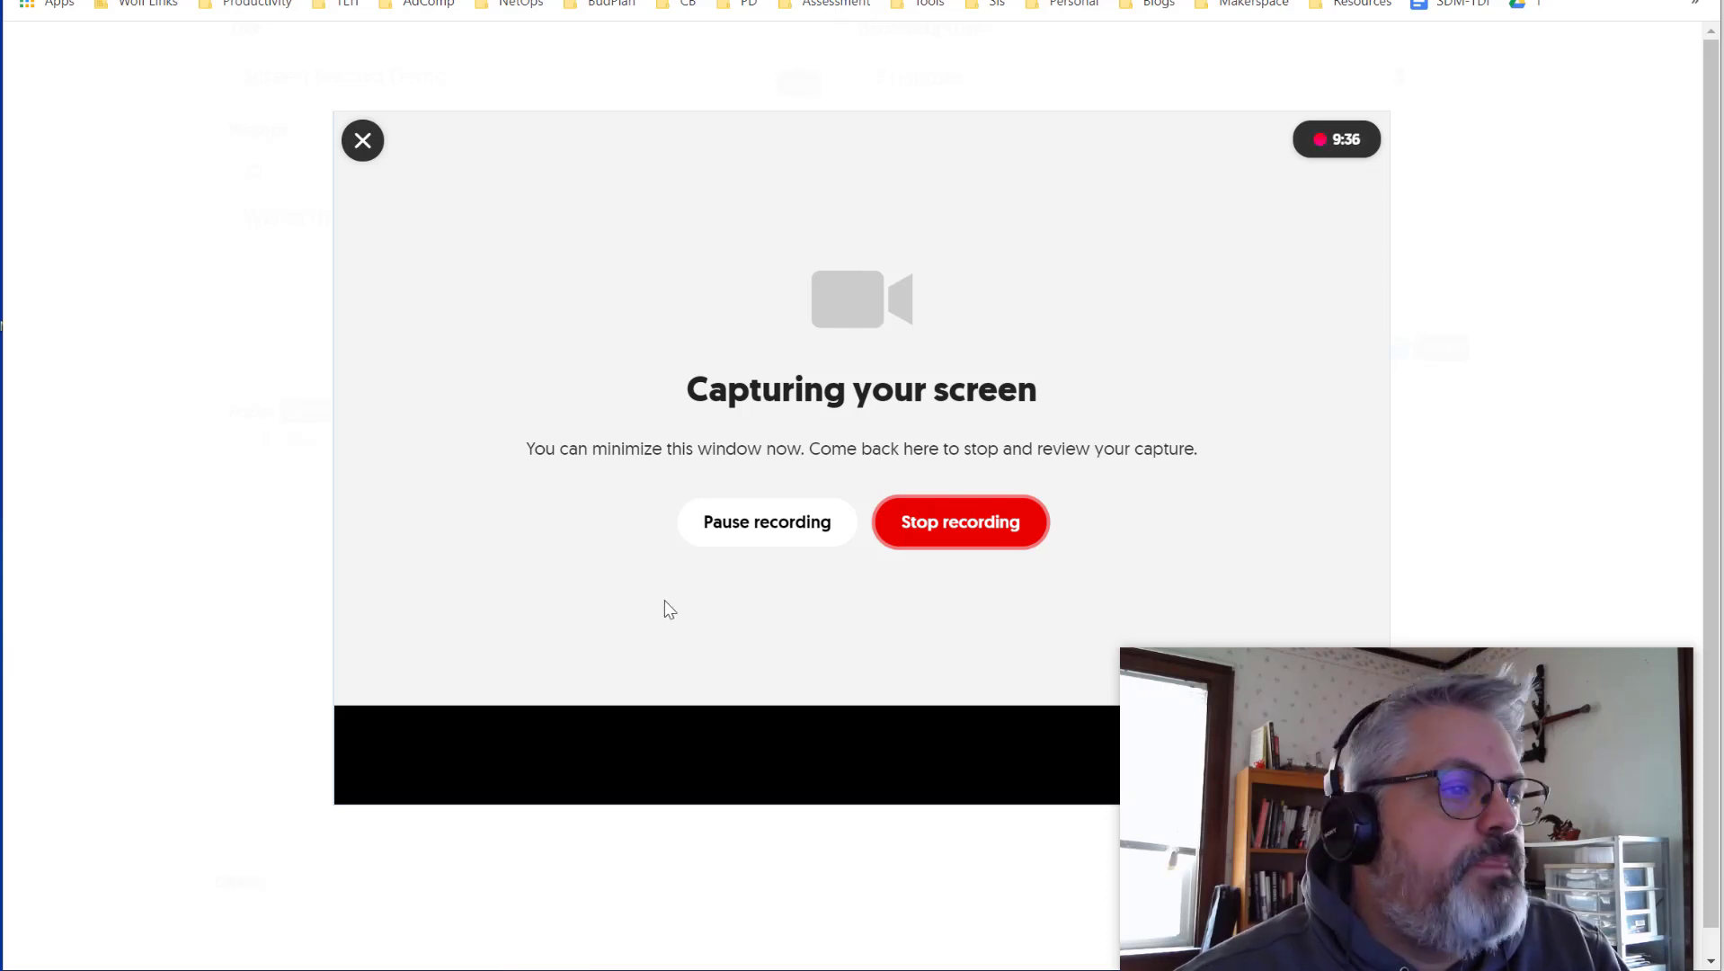
- With the capture running, bring up the 'Copy of Revolution' Google Slides deck
left_click(983, 543)
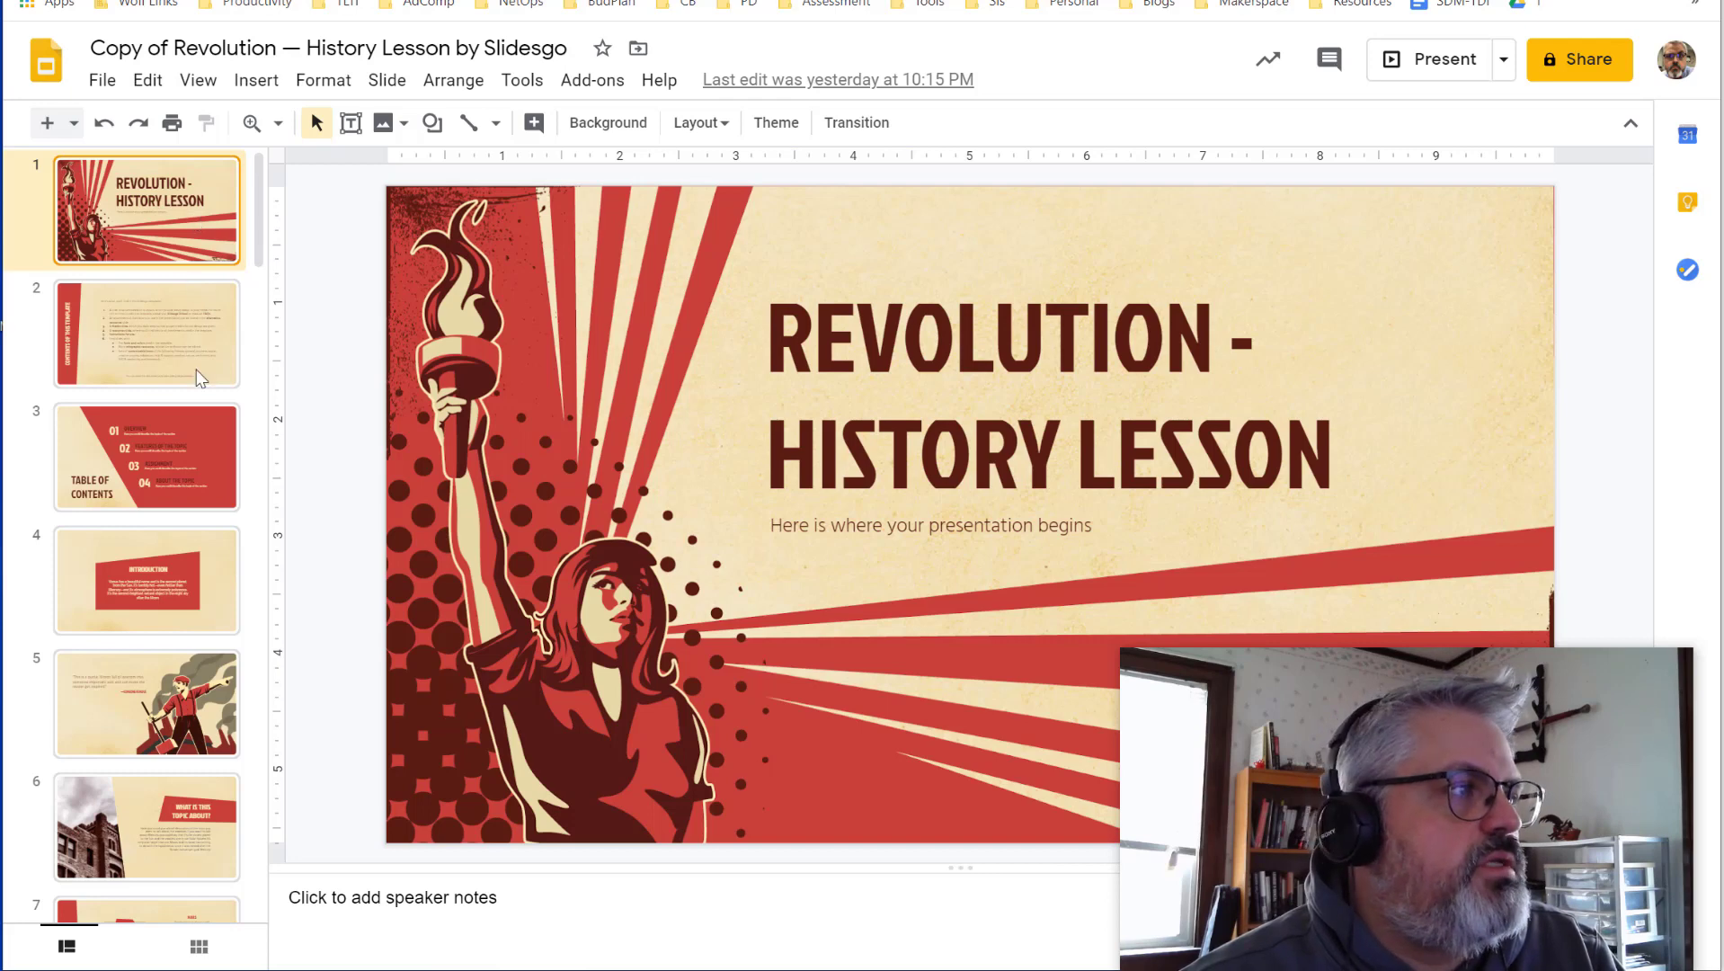
- Page through the slides to the quote slide, then return to the Flipgrid recorder
key("Down")
key("Down")
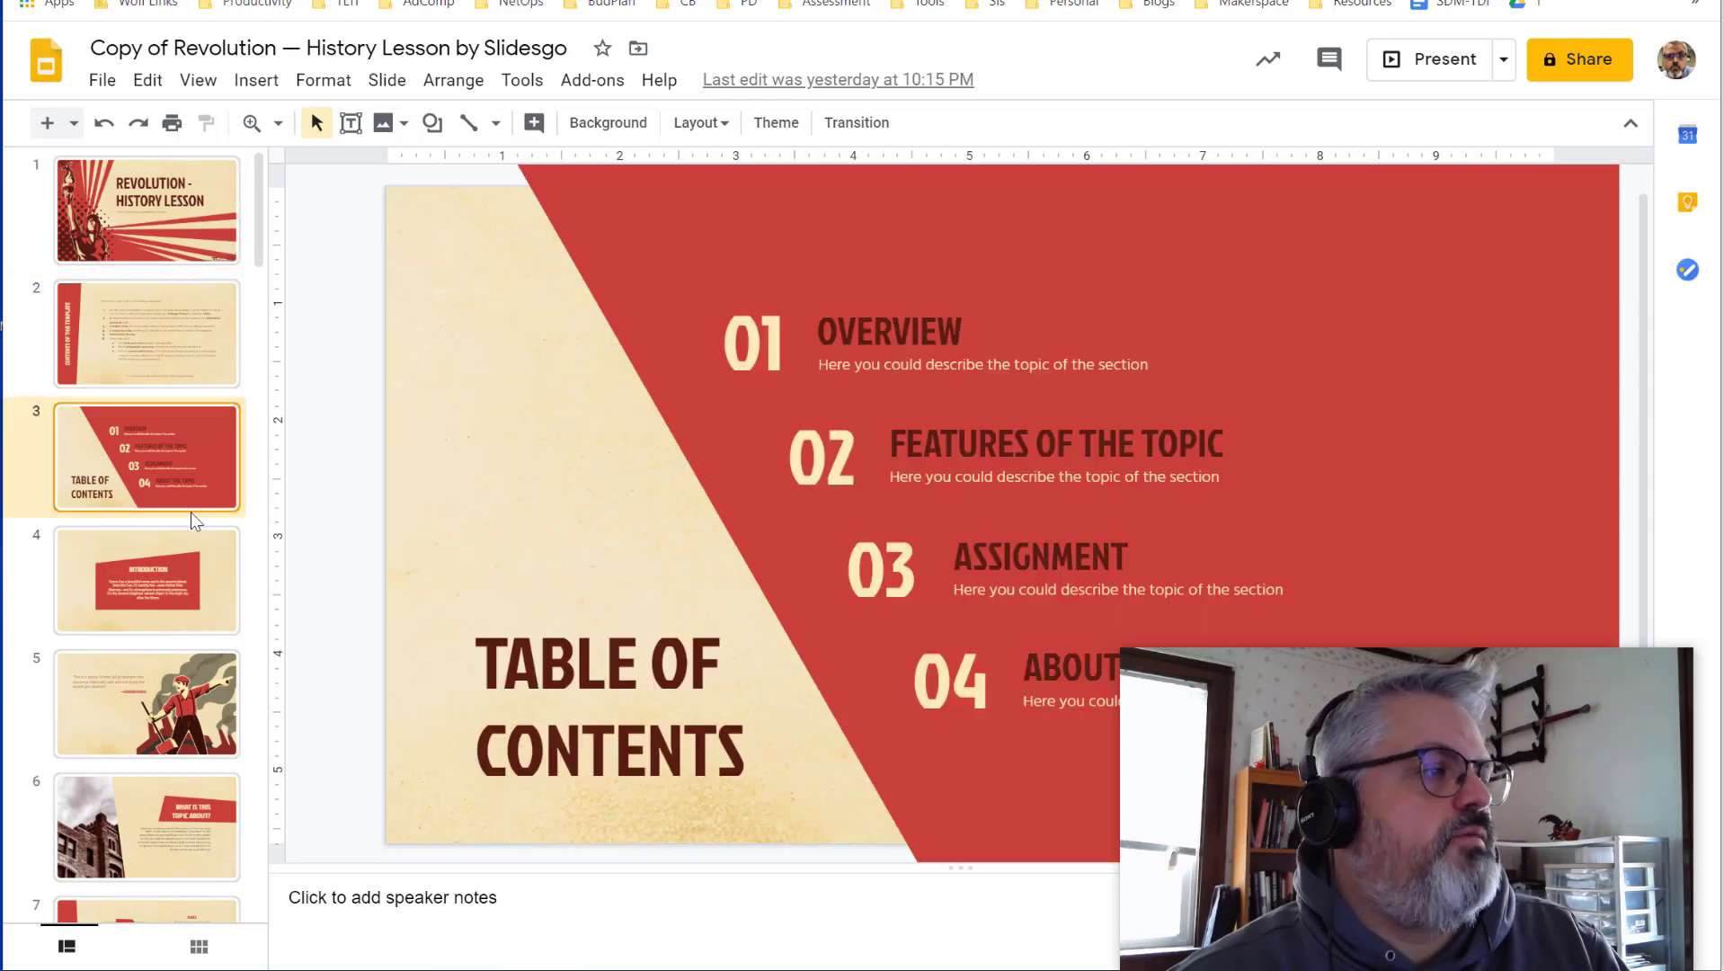
key("Down")
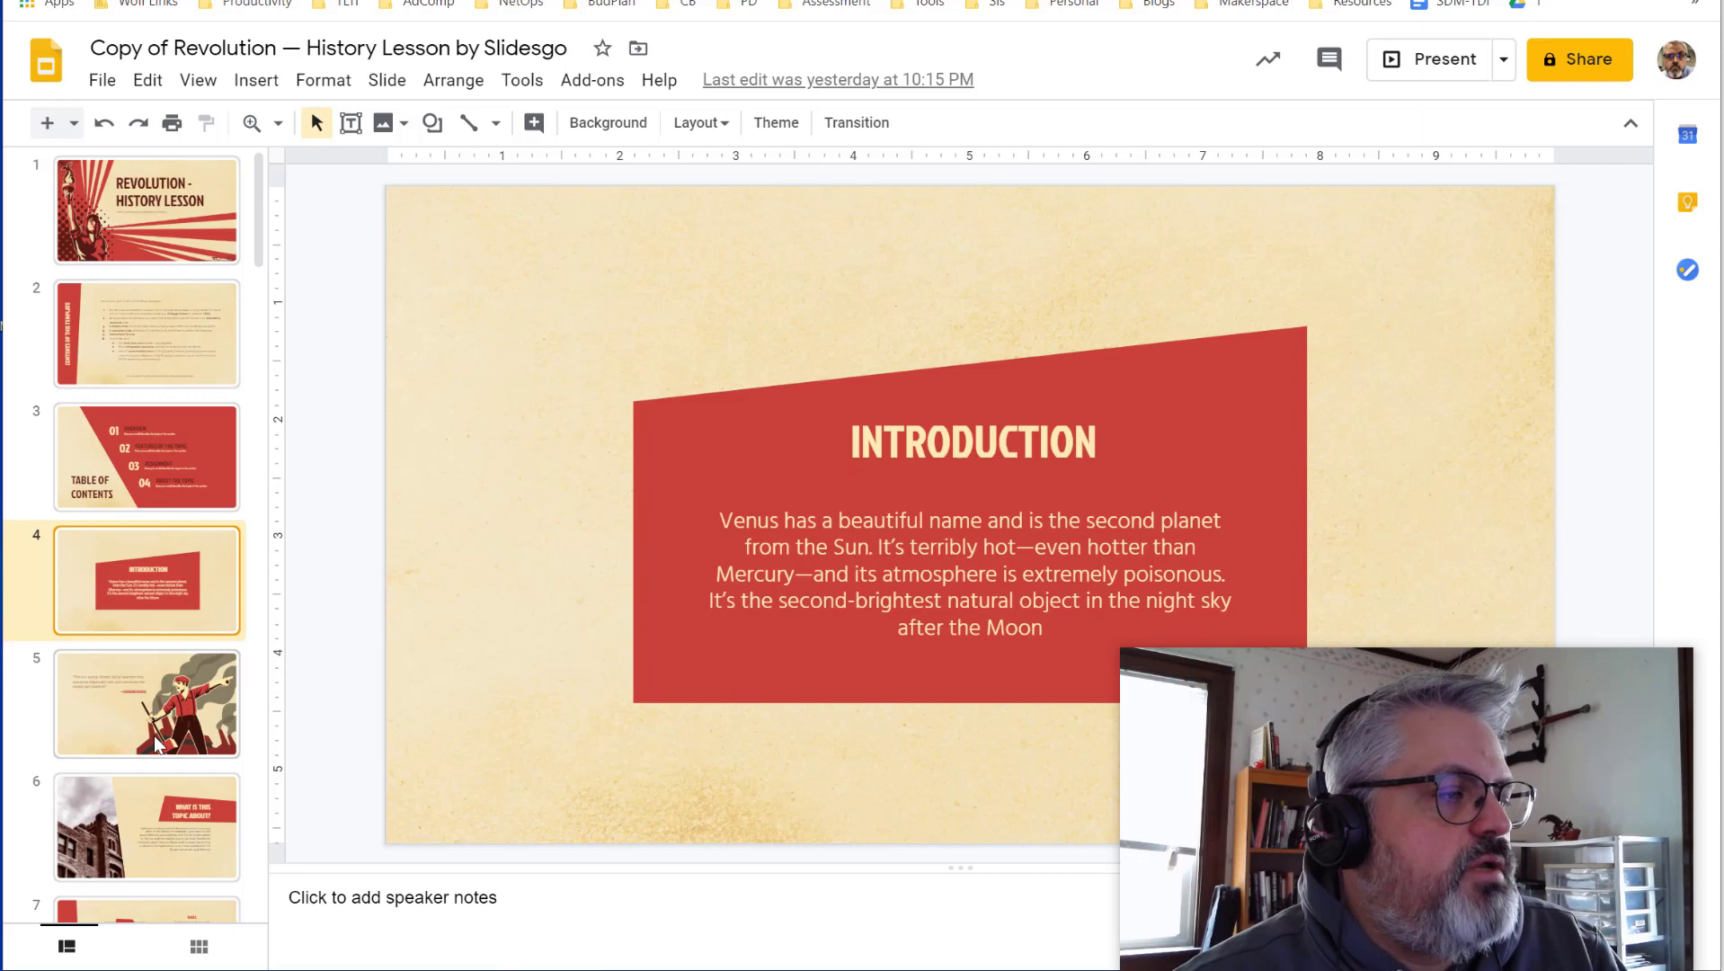
left_click(158, 743)
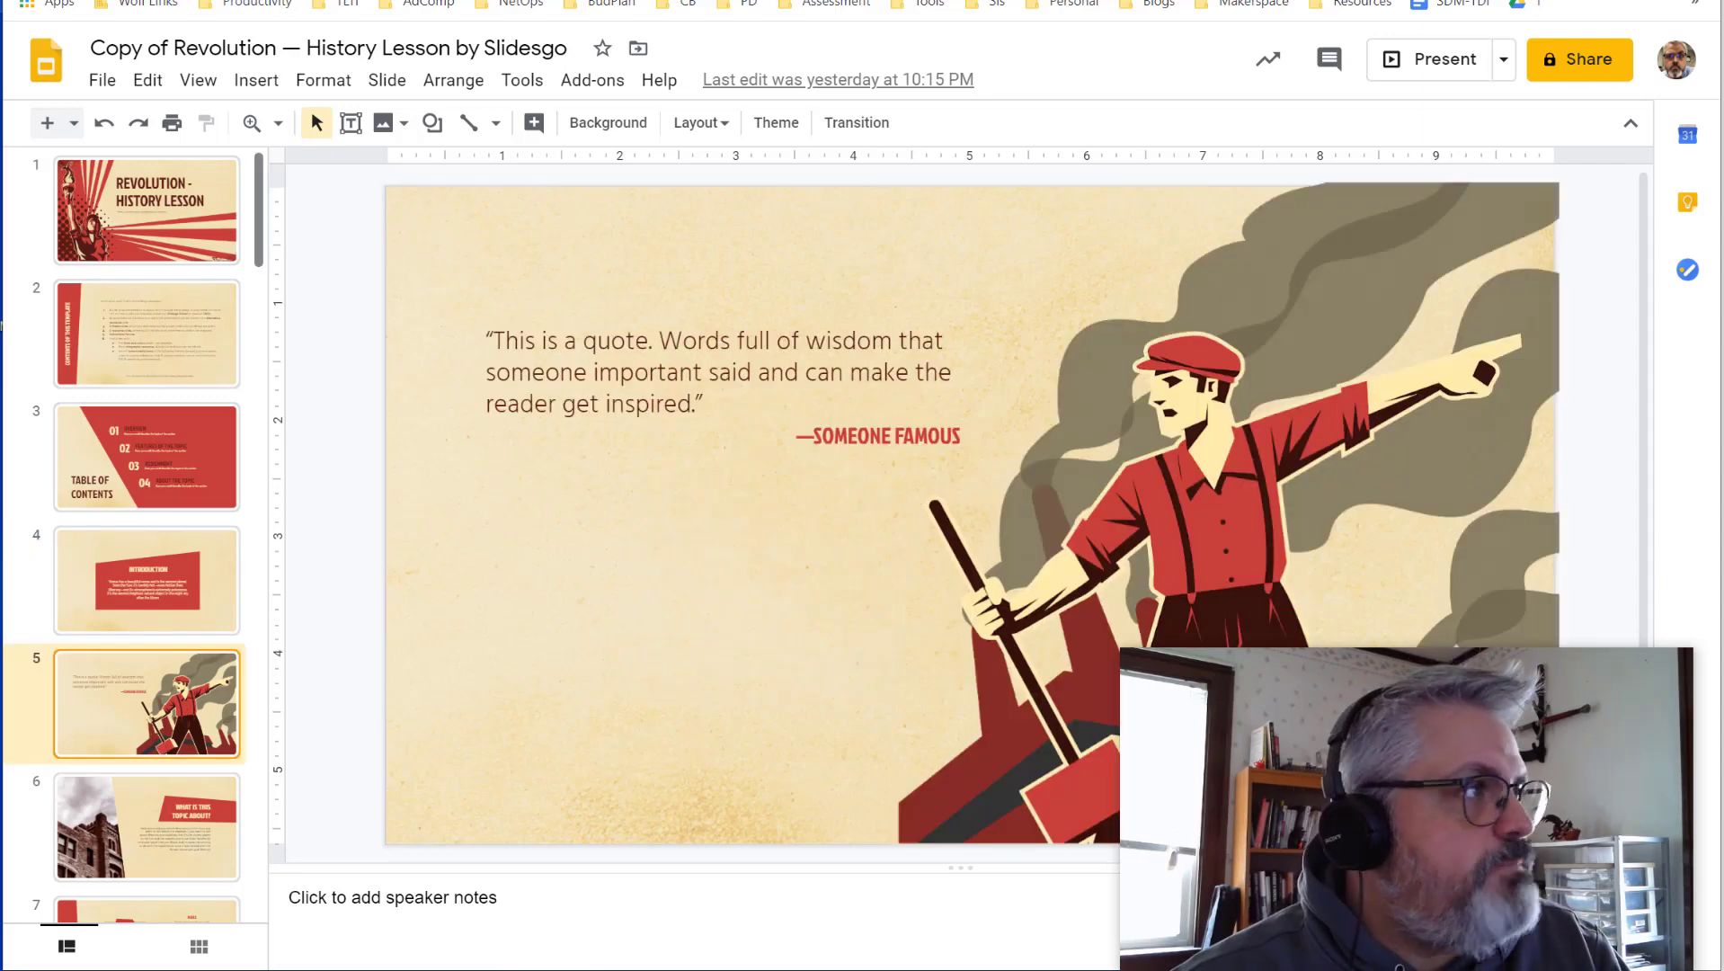
key("alt+Tab")
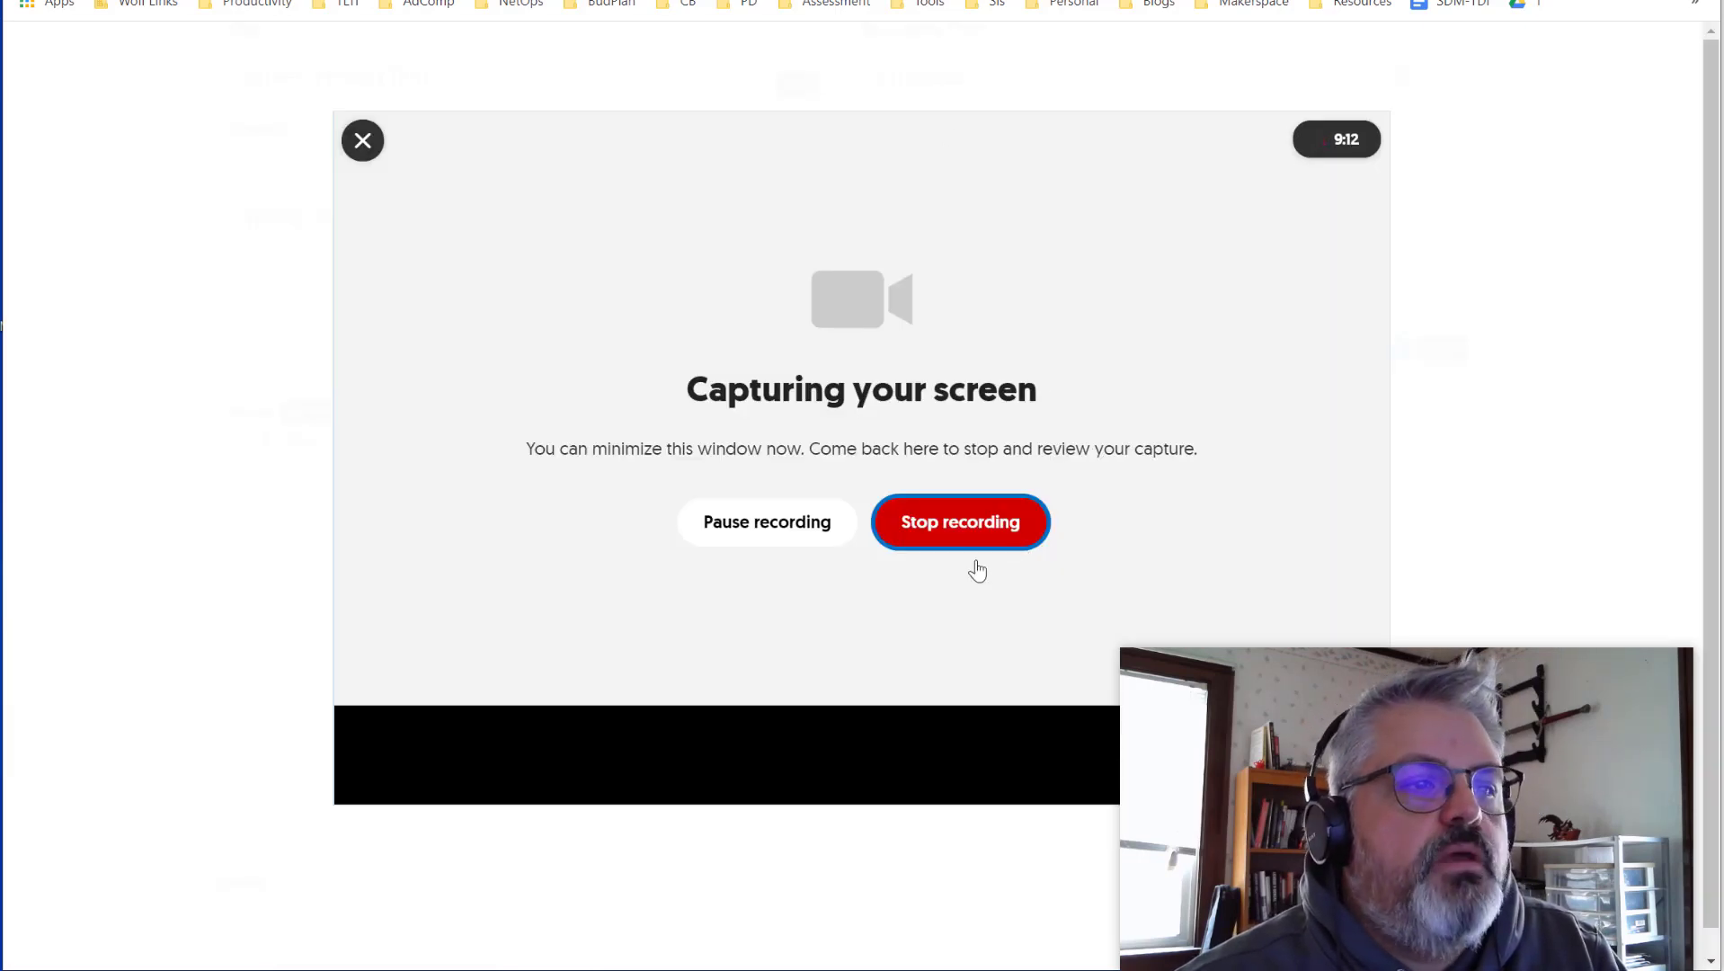
- Stop the capture and trim its start and end so only the slide presentation remains
left_click(961, 530)
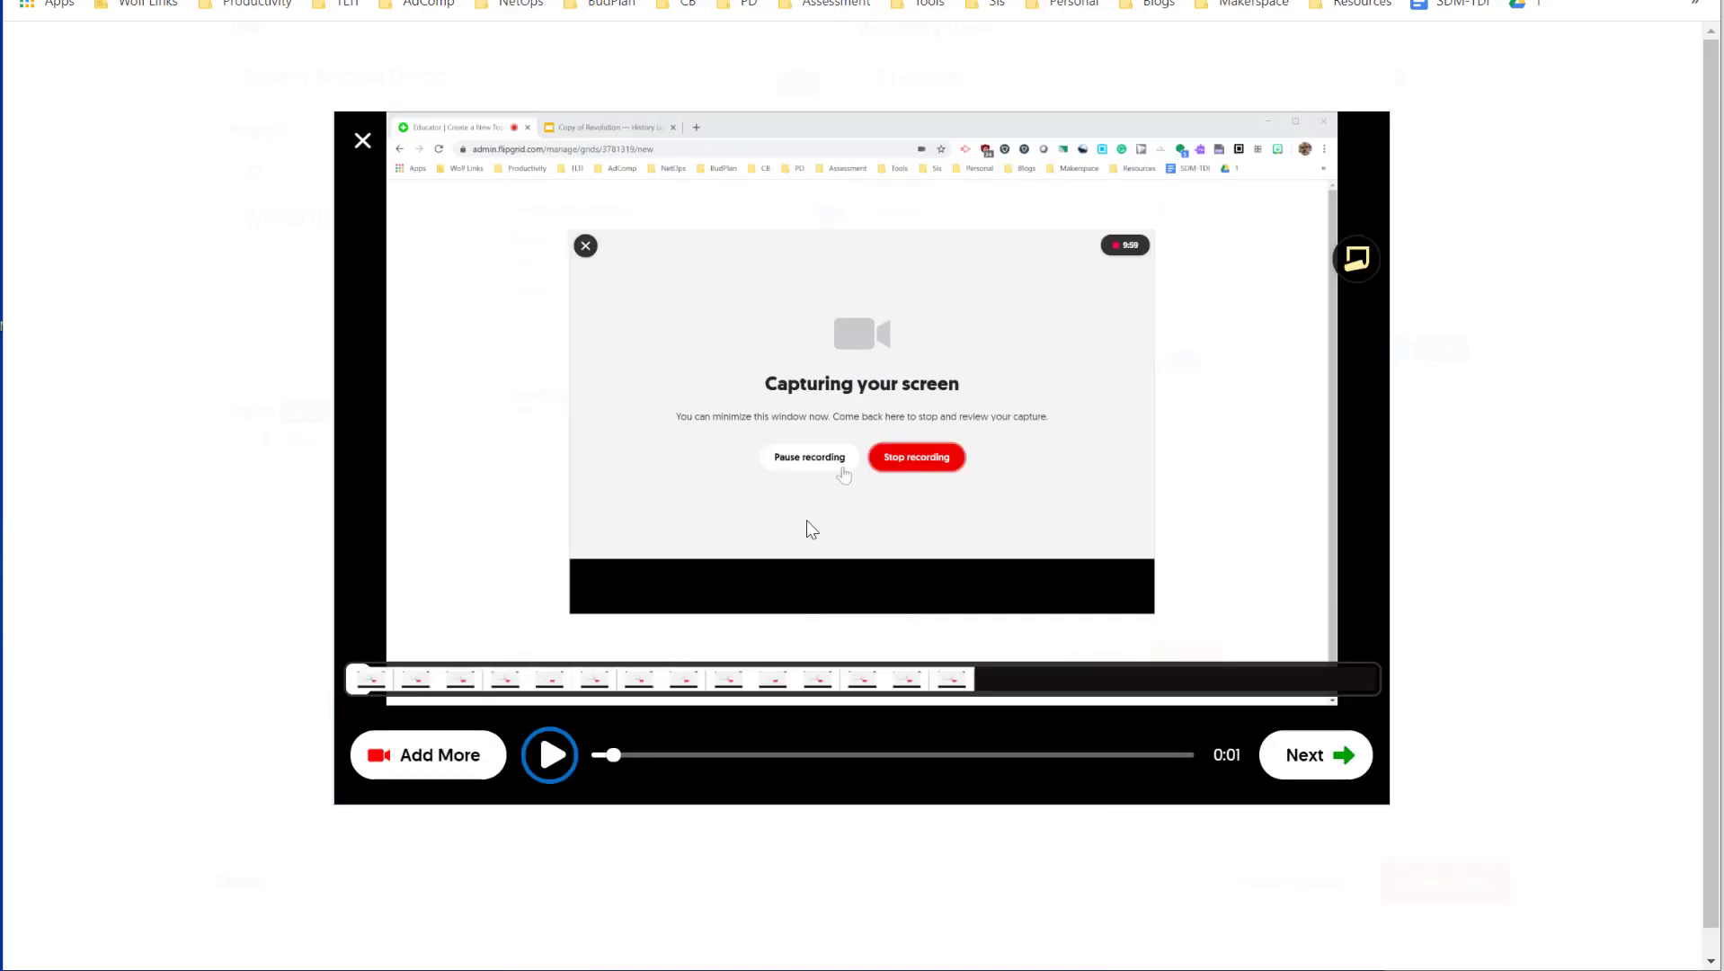
left_click(715, 685)
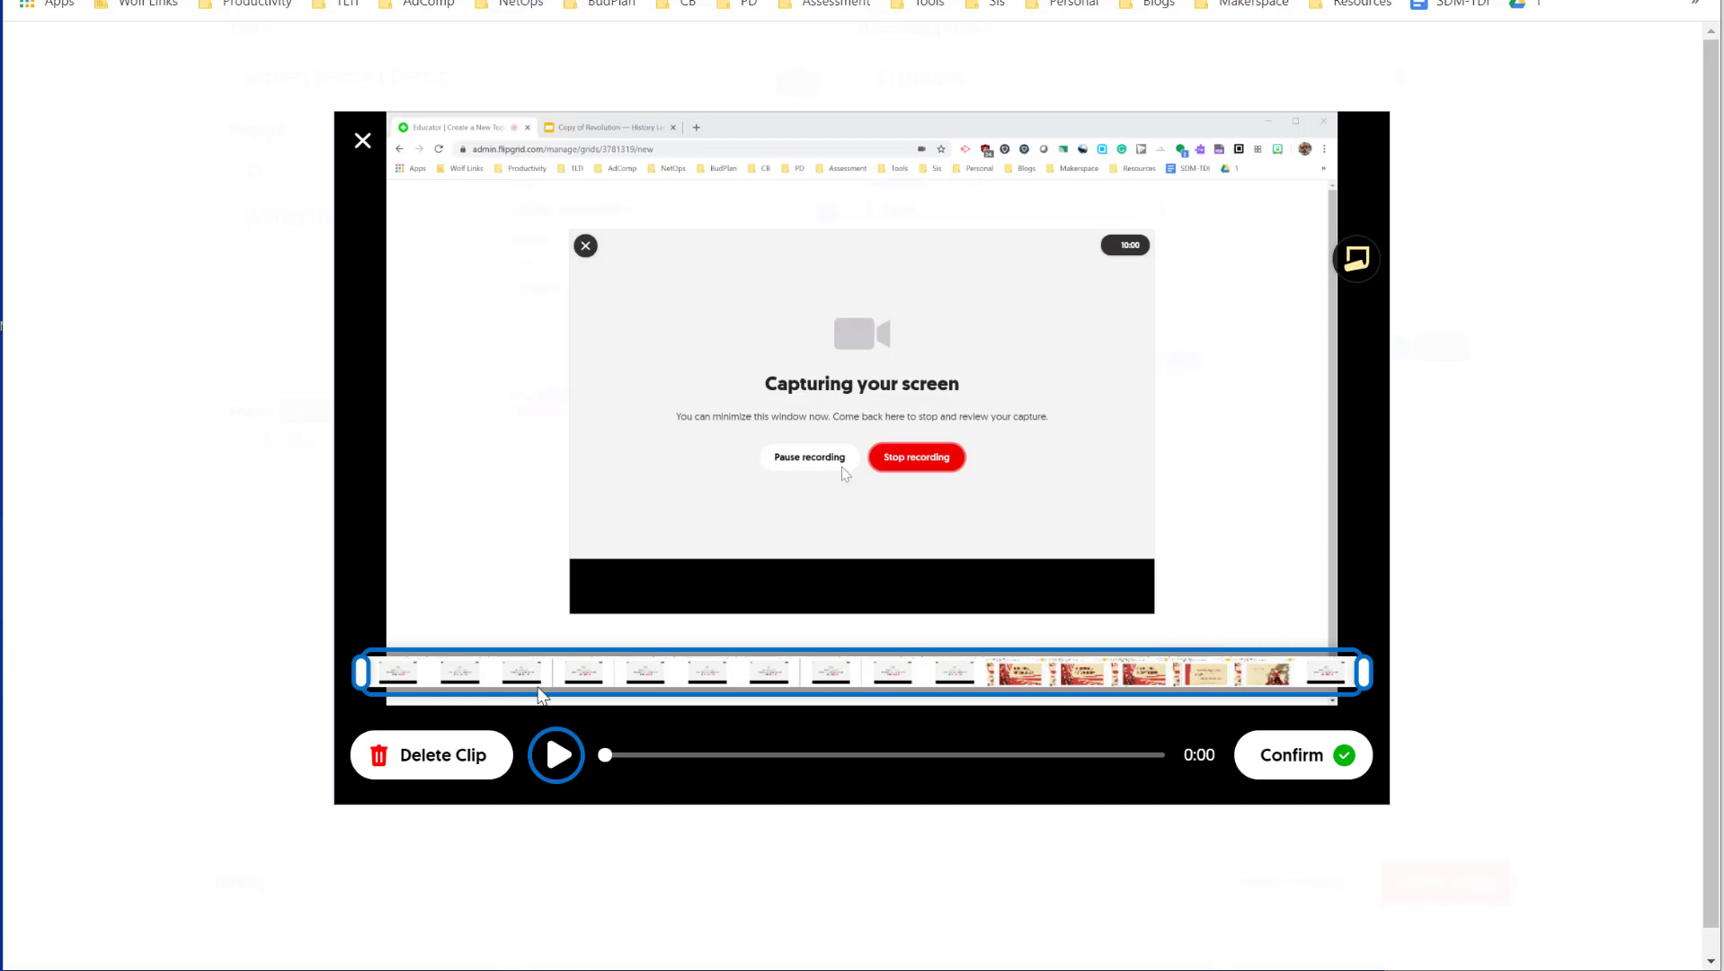
left_click_drag(362, 670, 1008, 673)
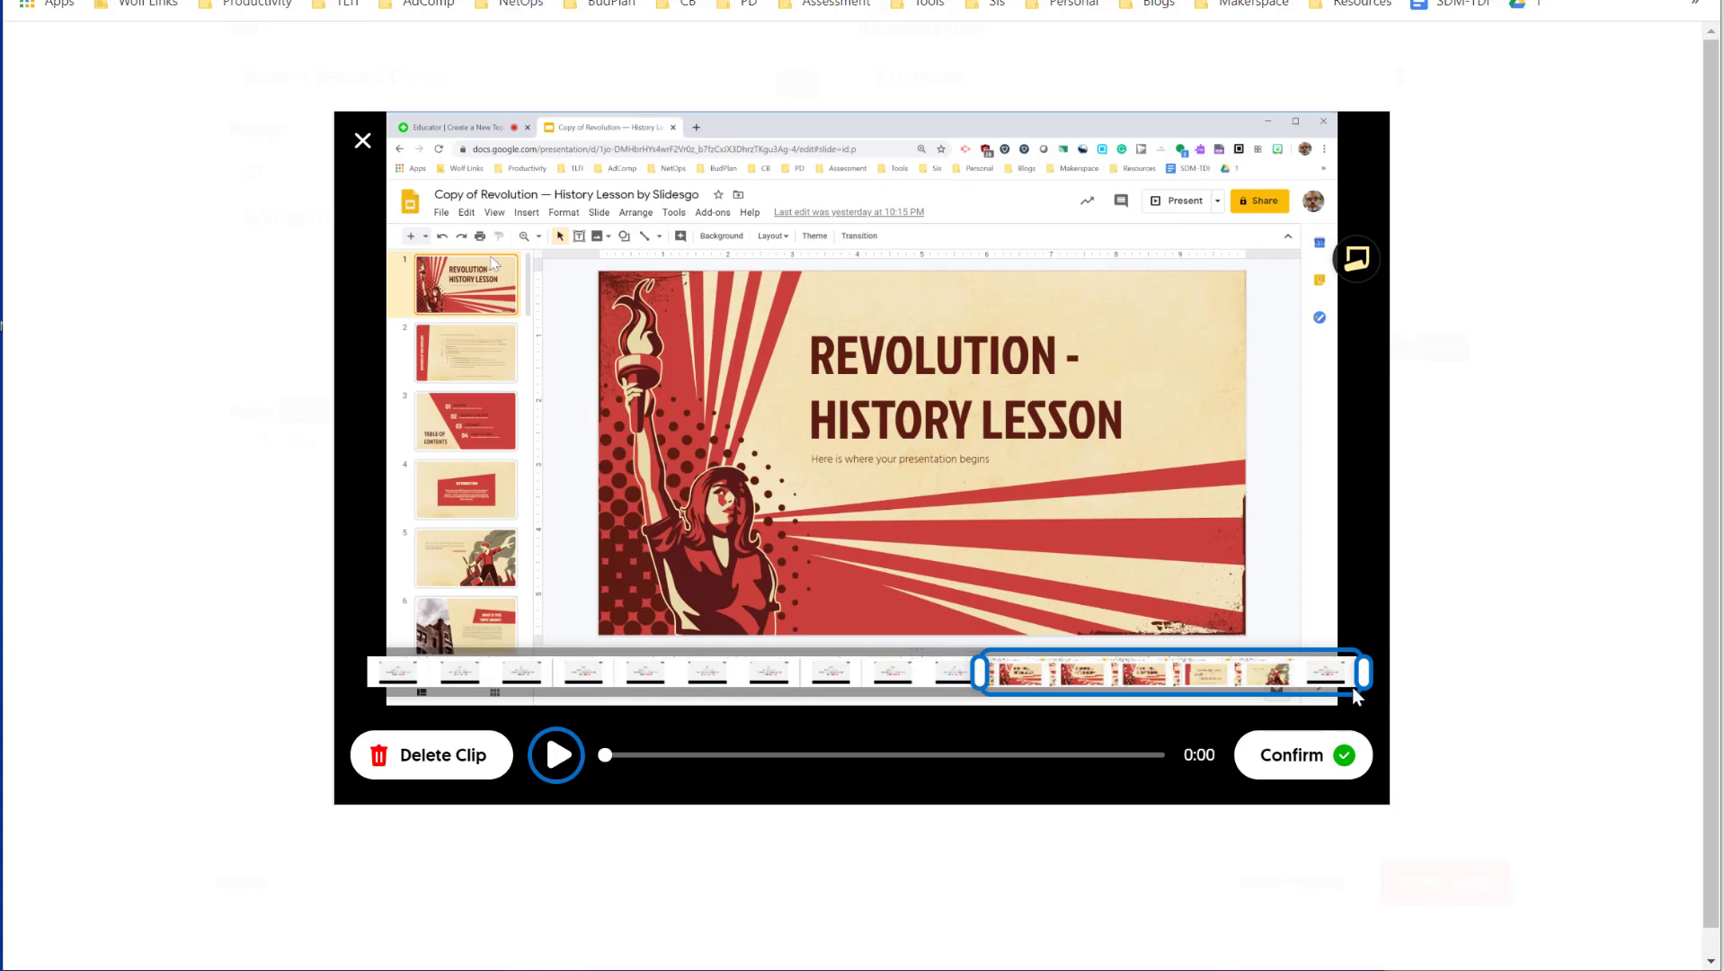
left_click_drag(1364, 673, 1301, 676)
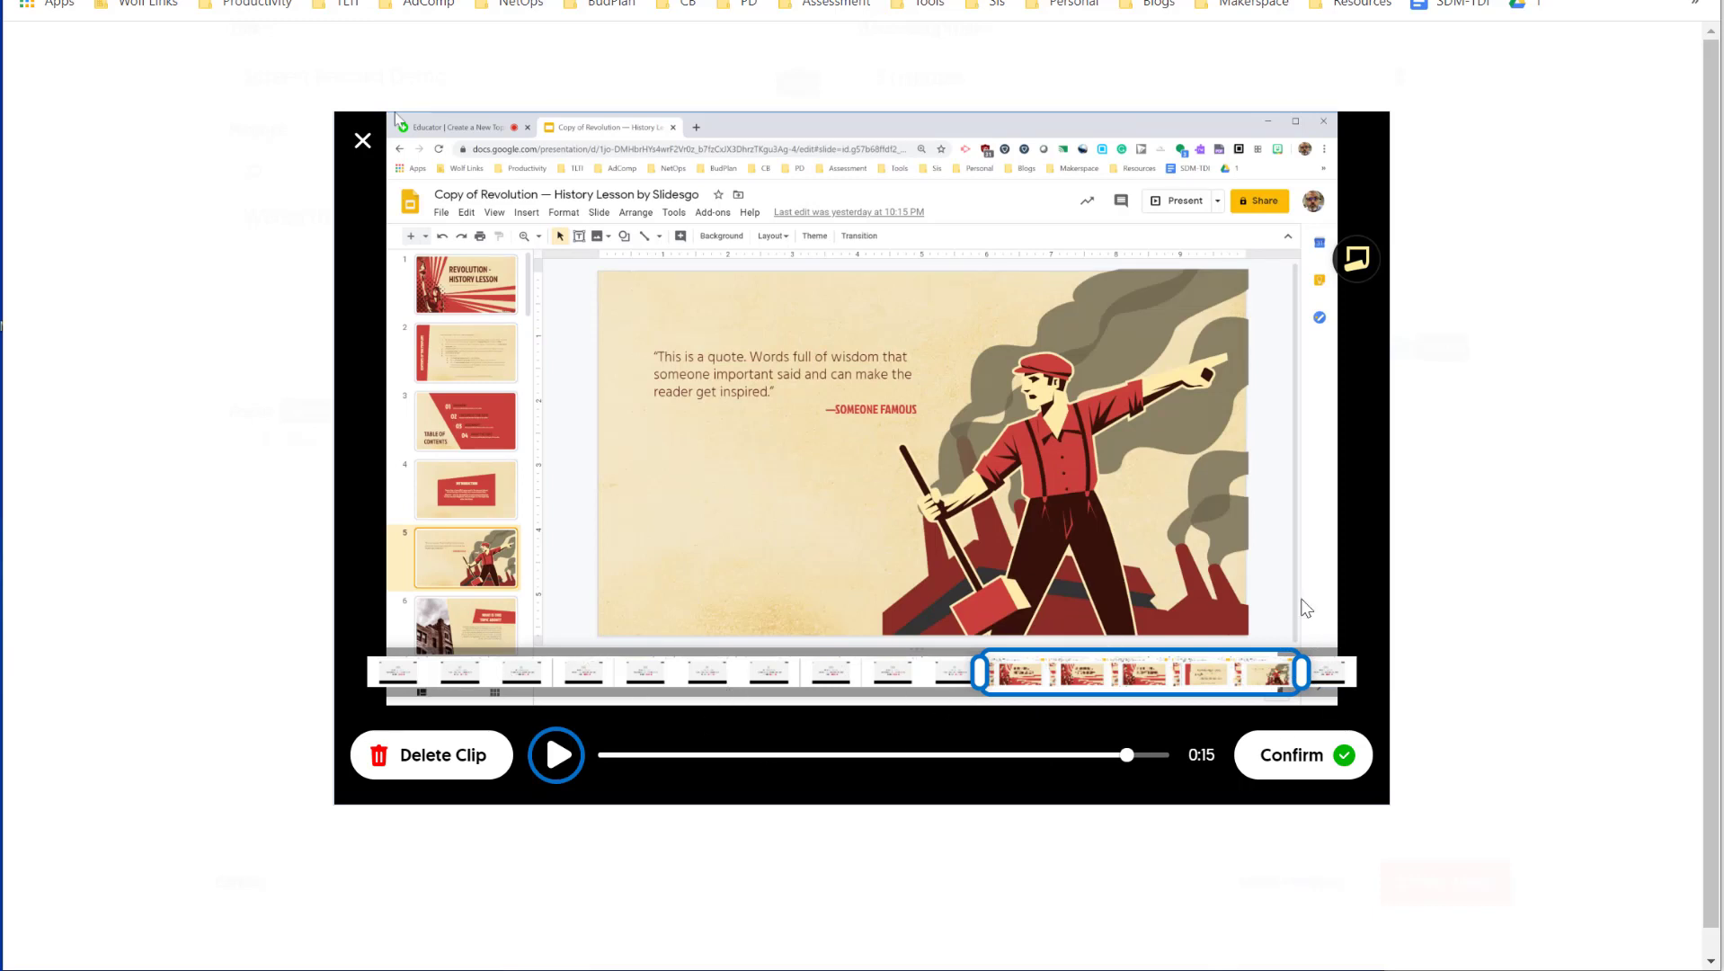
- Confirm the trimmed clip, play it back, and accept it
mouse_move(1307, 674)
left_click(1293, 757)
left_click(551, 753)
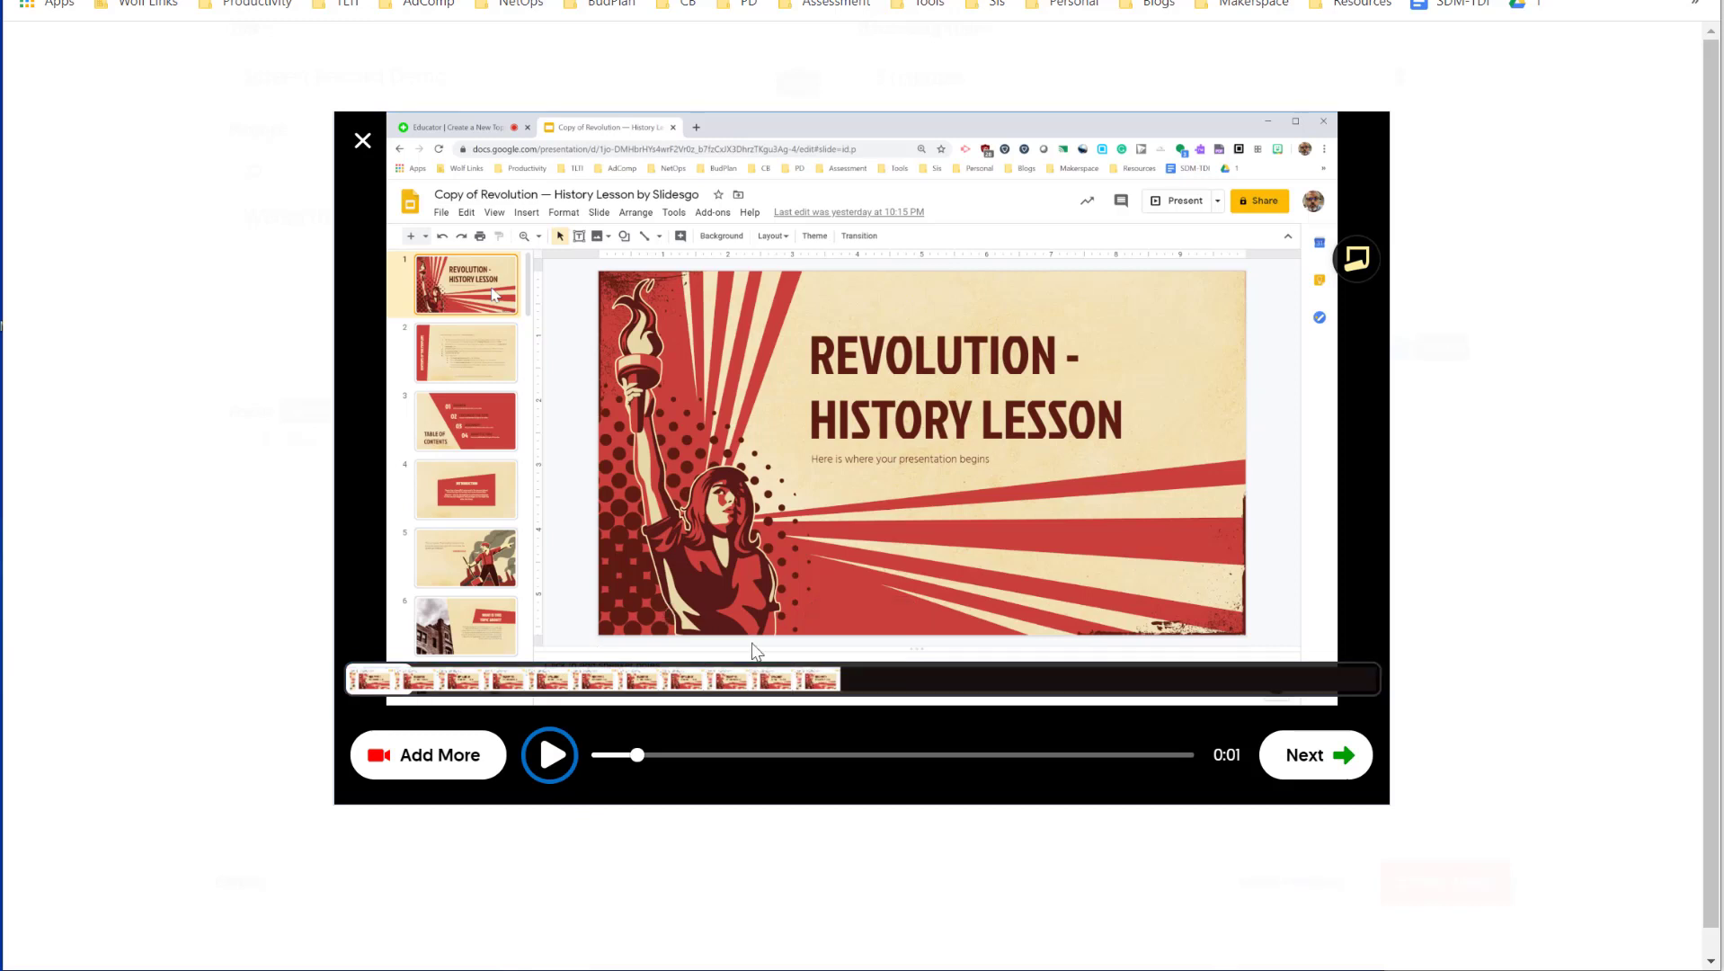
left_click(1335, 755)
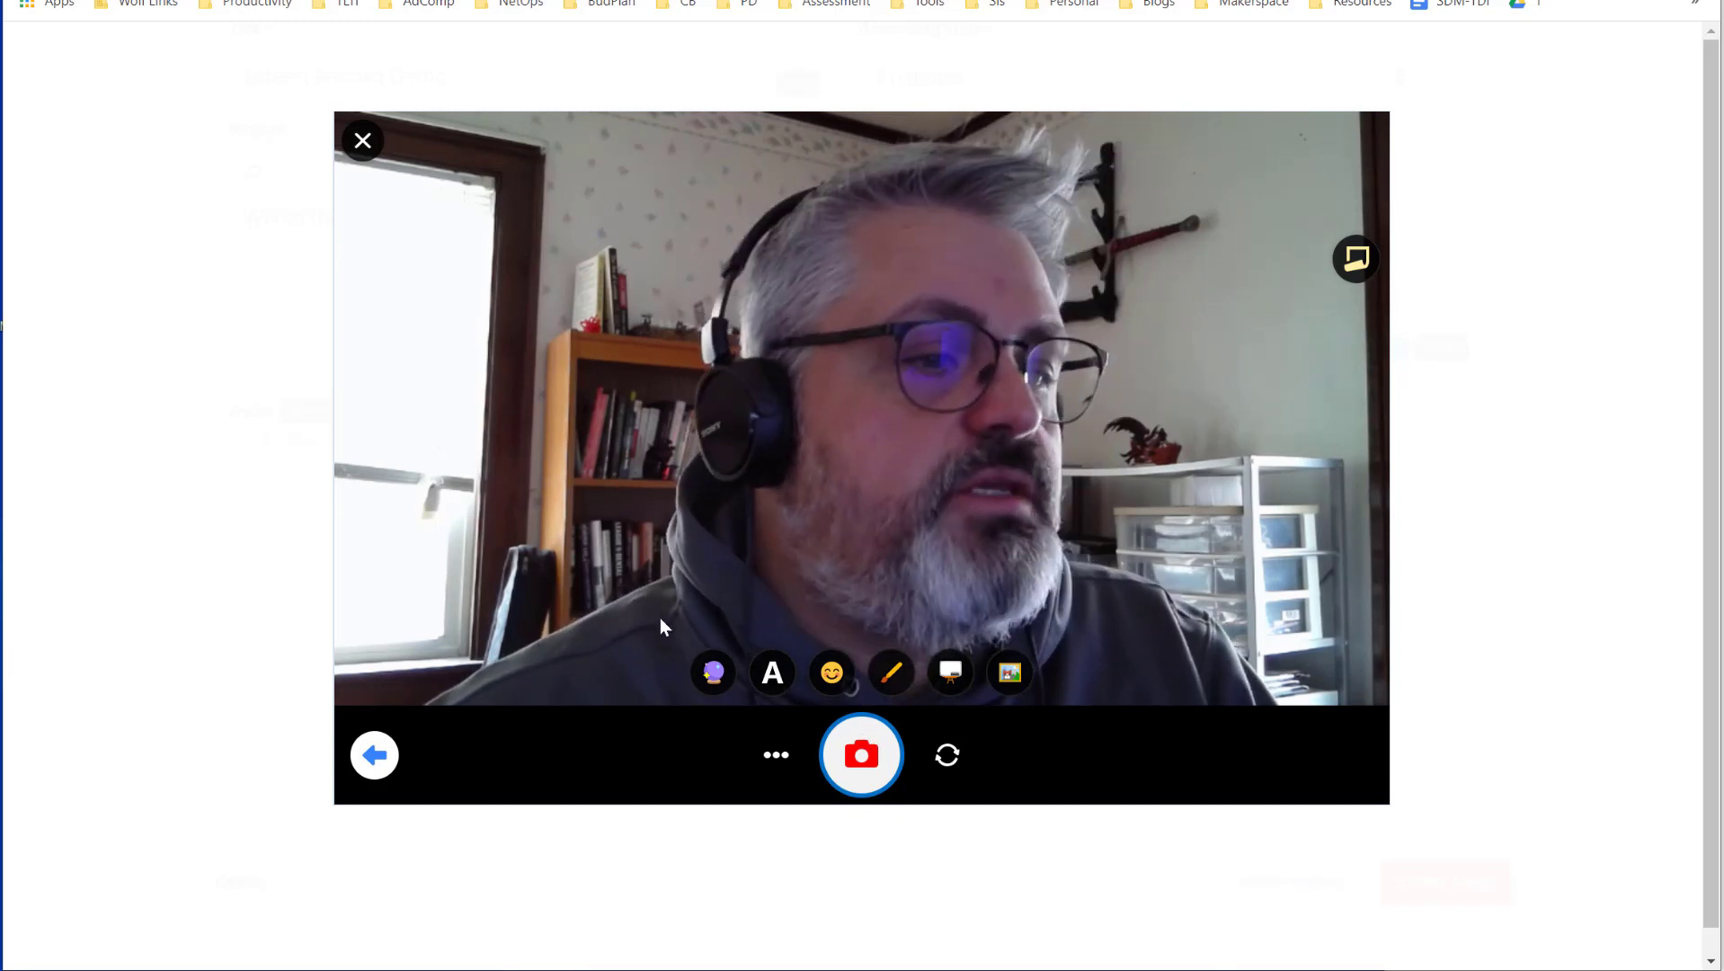
- Use a frame of the quote slide as the cover image and upload the topic video
left_click(774, 760)
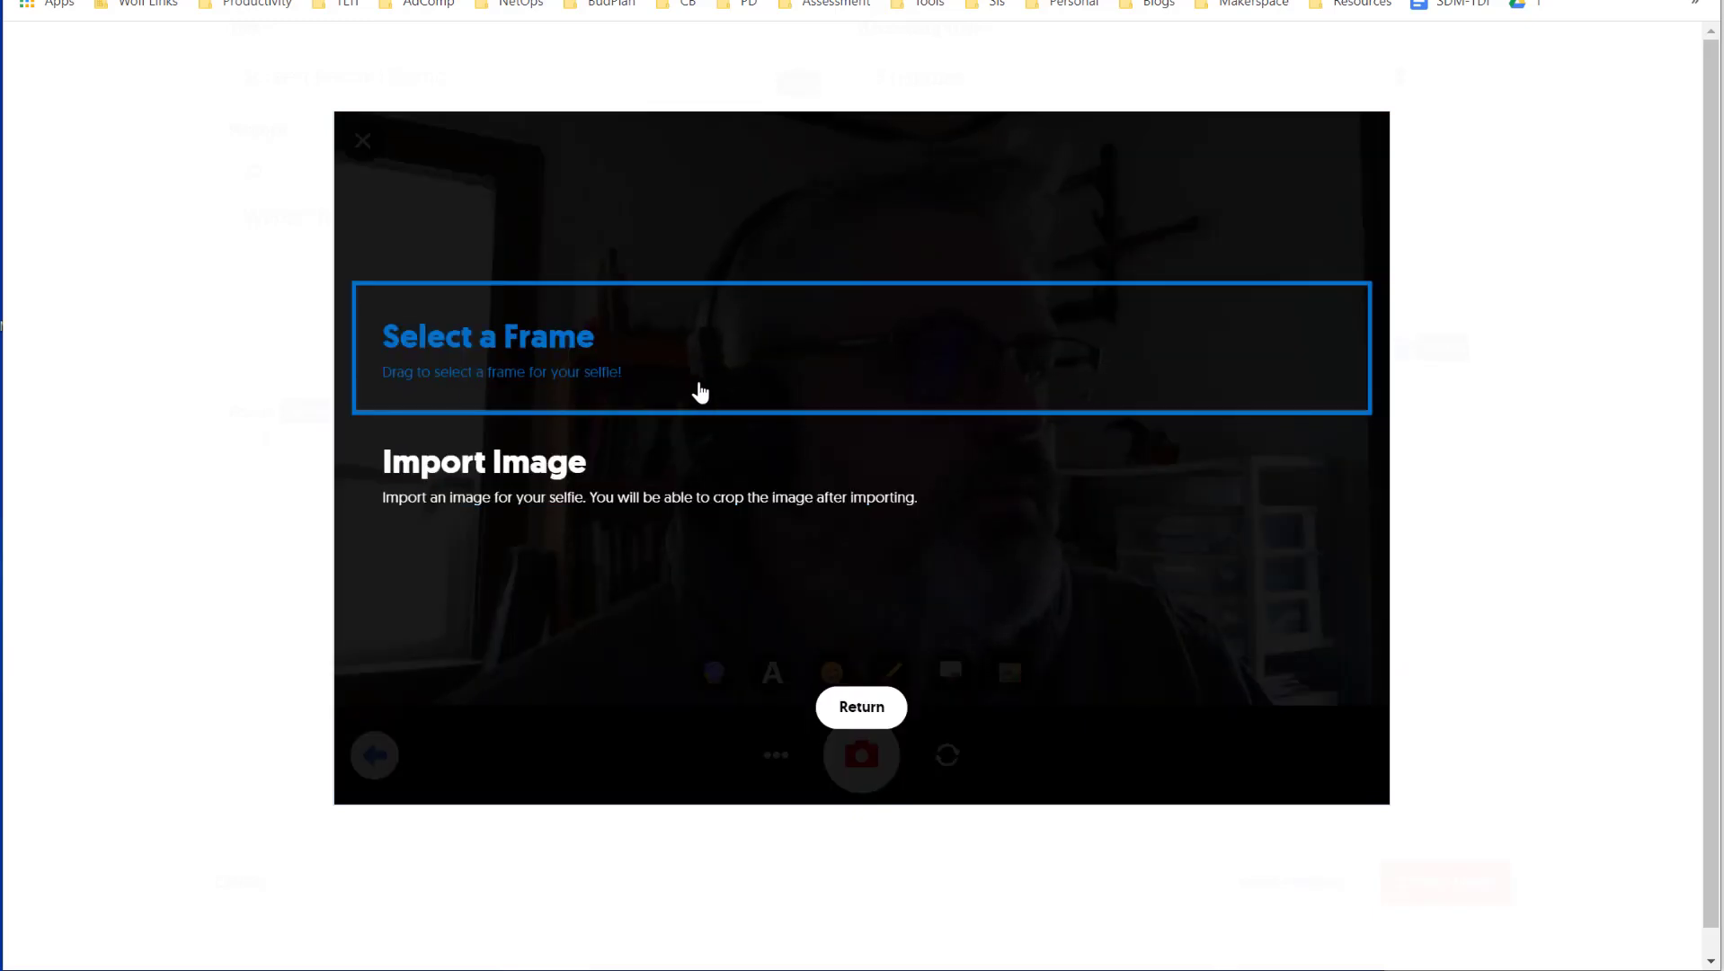
left_click(493, 374)
left_click_drag(364, 666, 1140, 681)
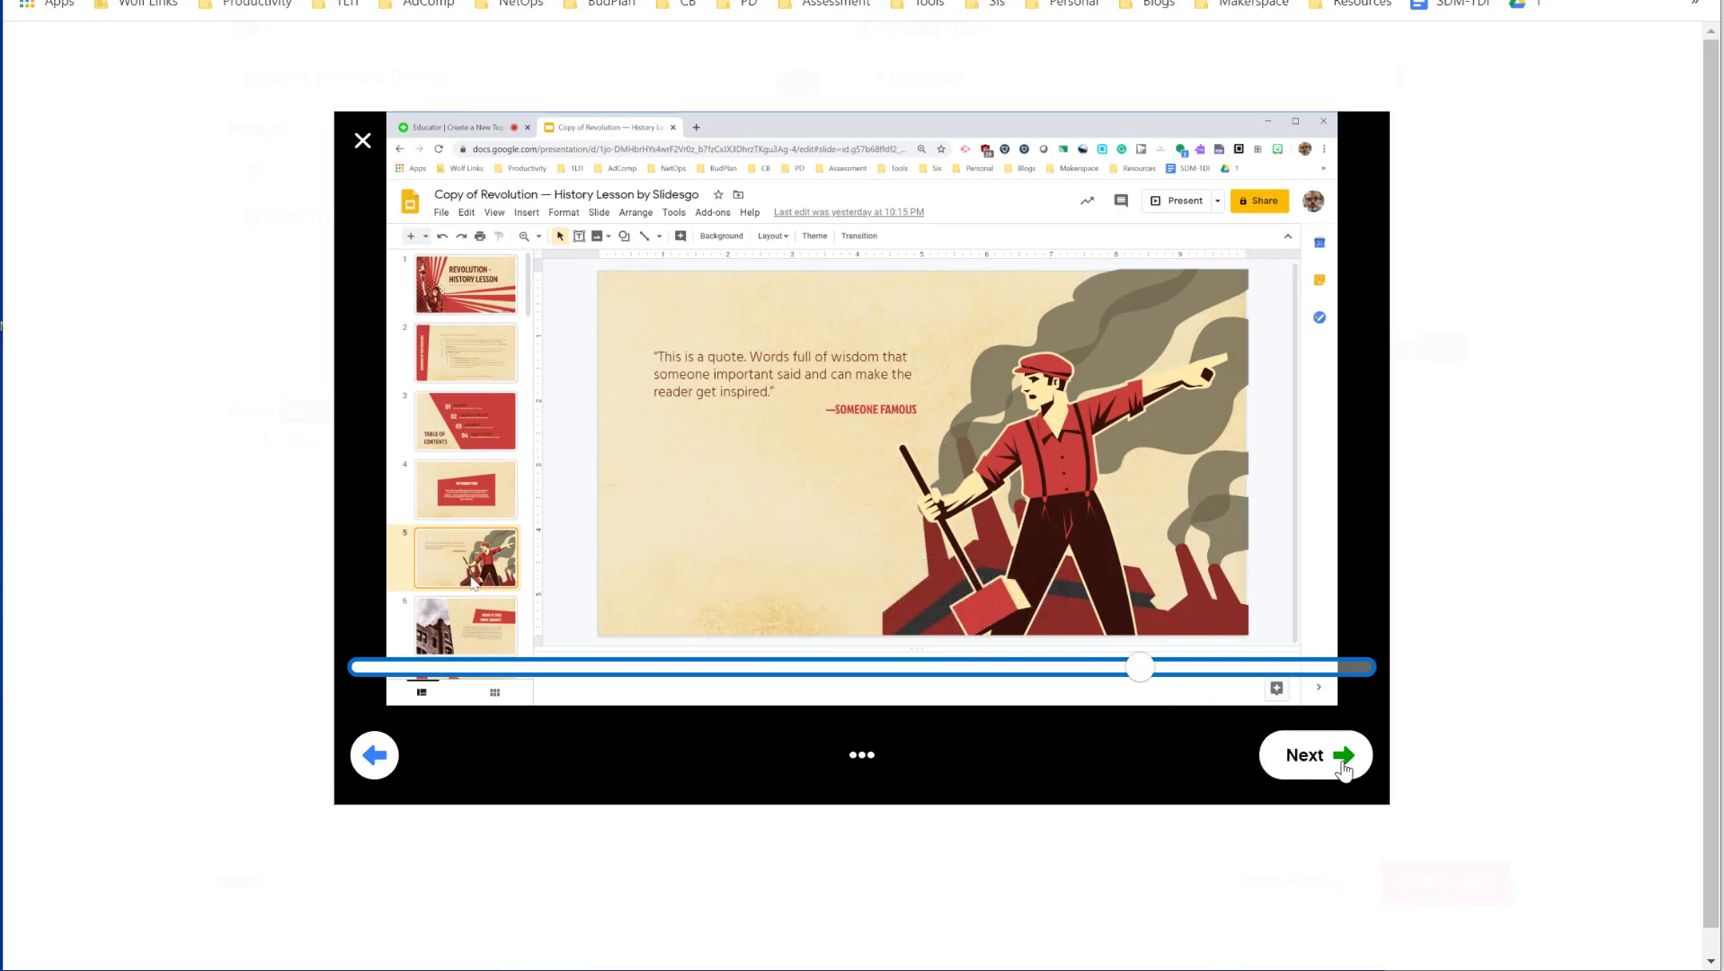
left_click(1308, 779)
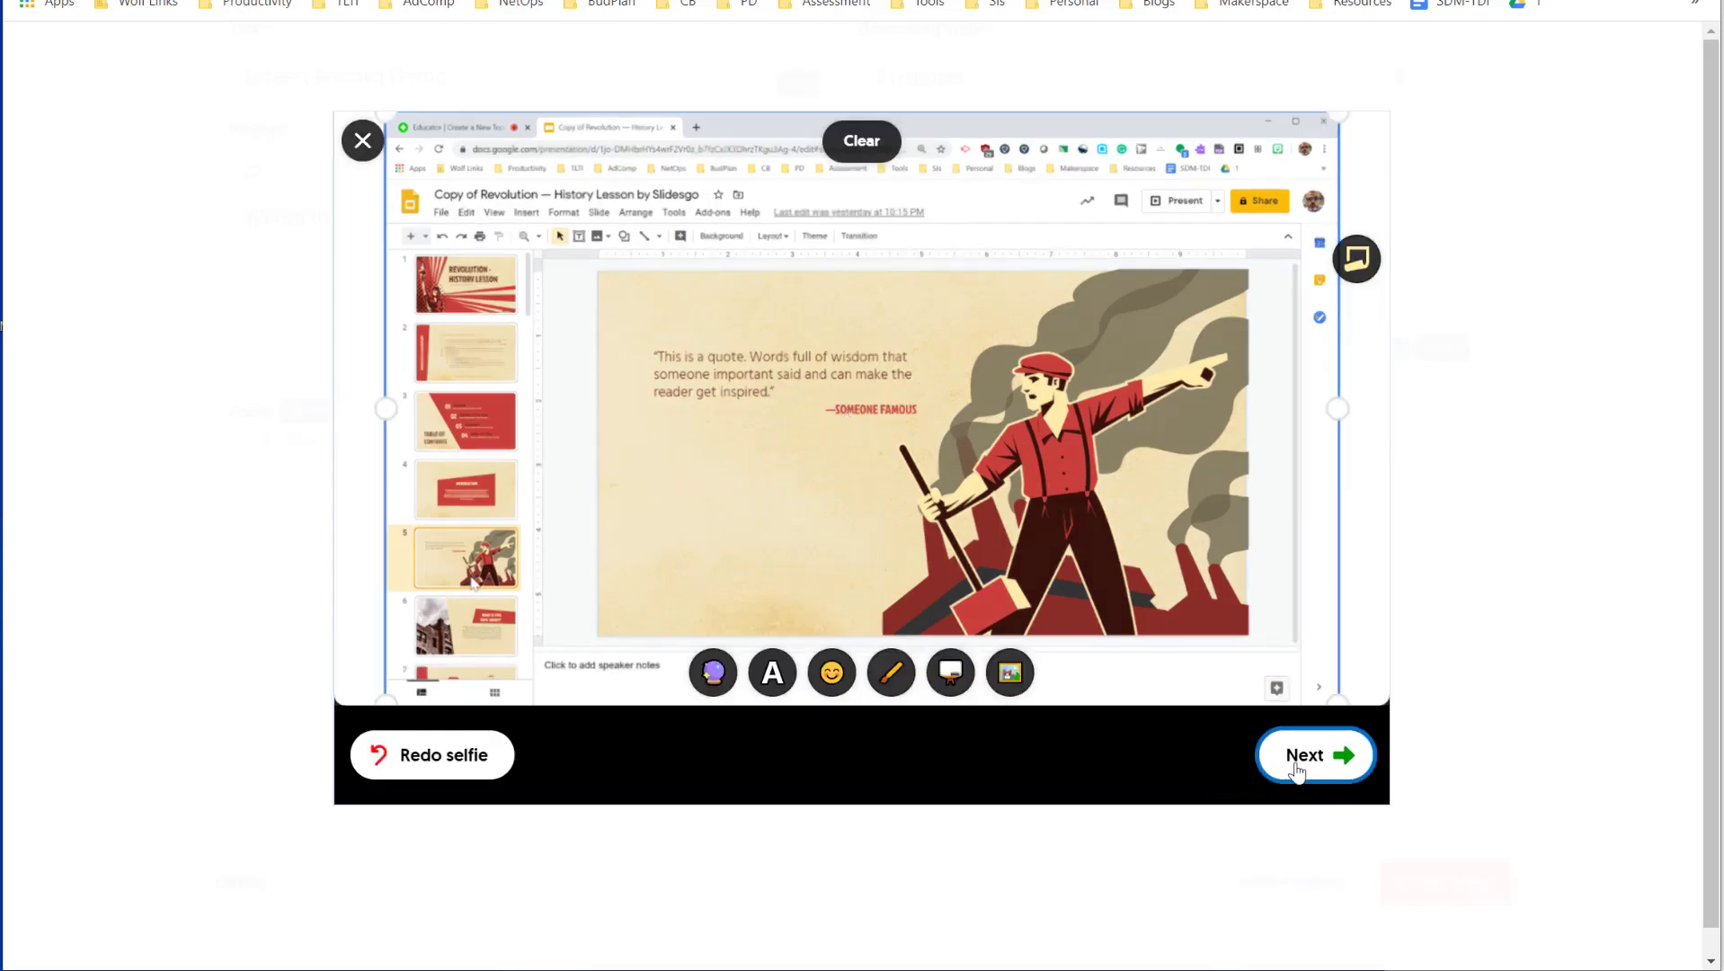
left_click(1297, 762)
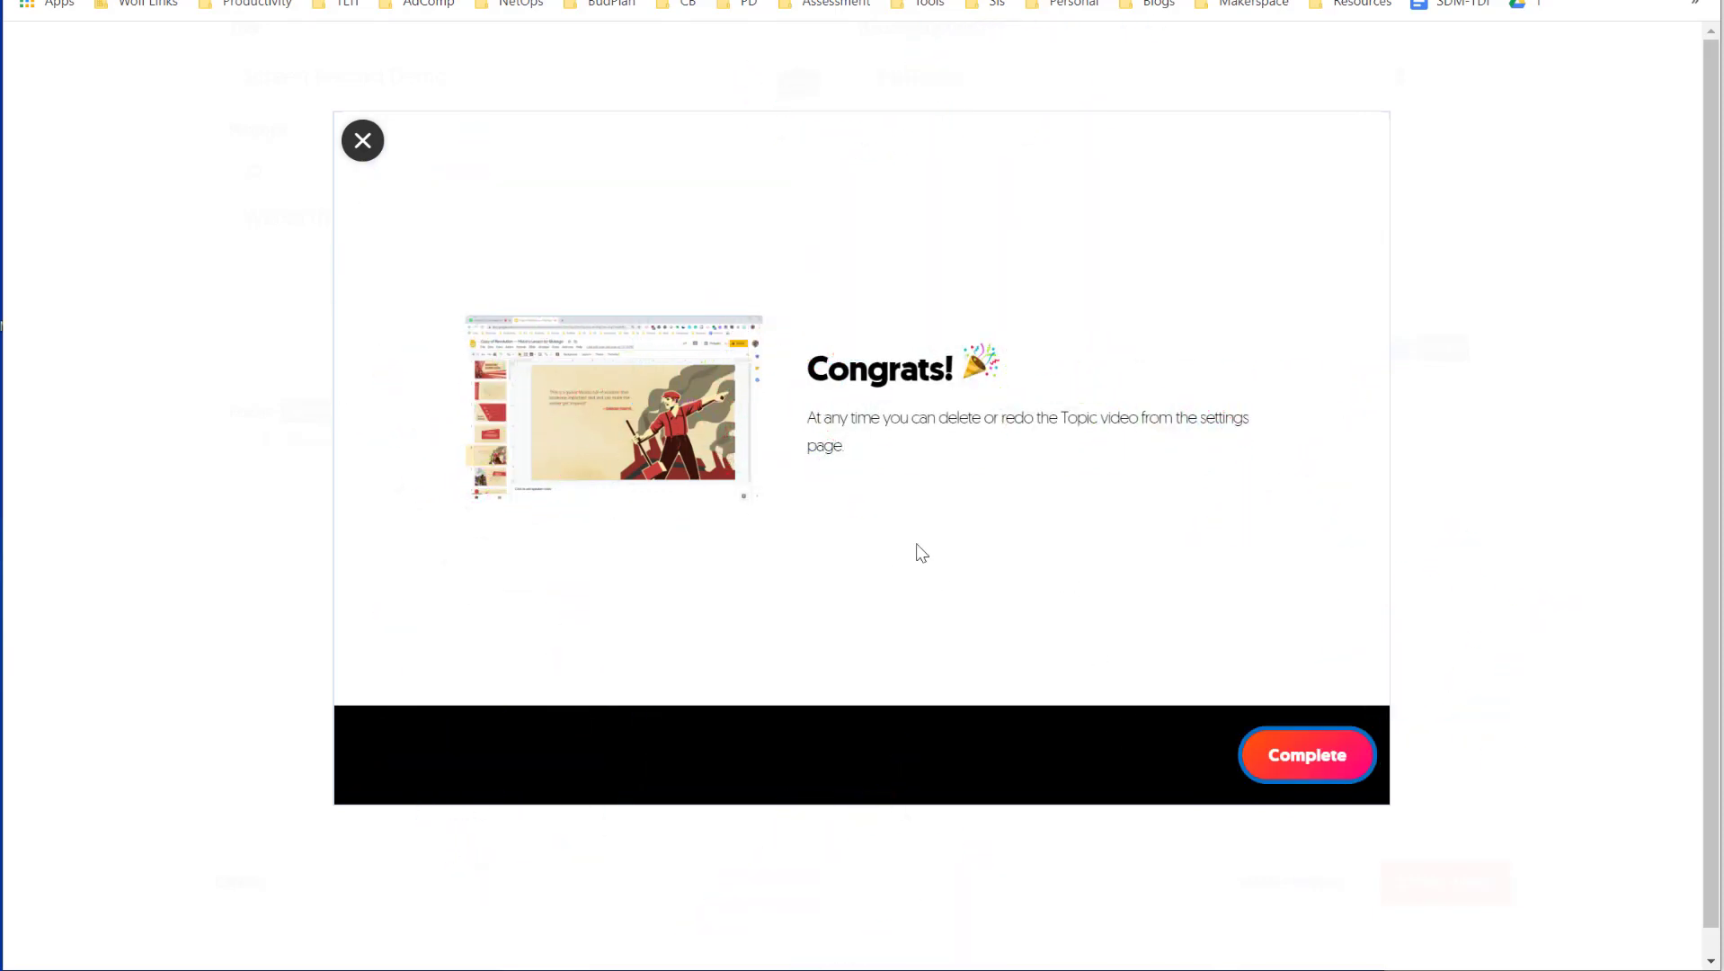
- Finish the topic video and create the Screen Record Demo topic
left_click(1281, 778)
scroll(674, 643, "up", 4)
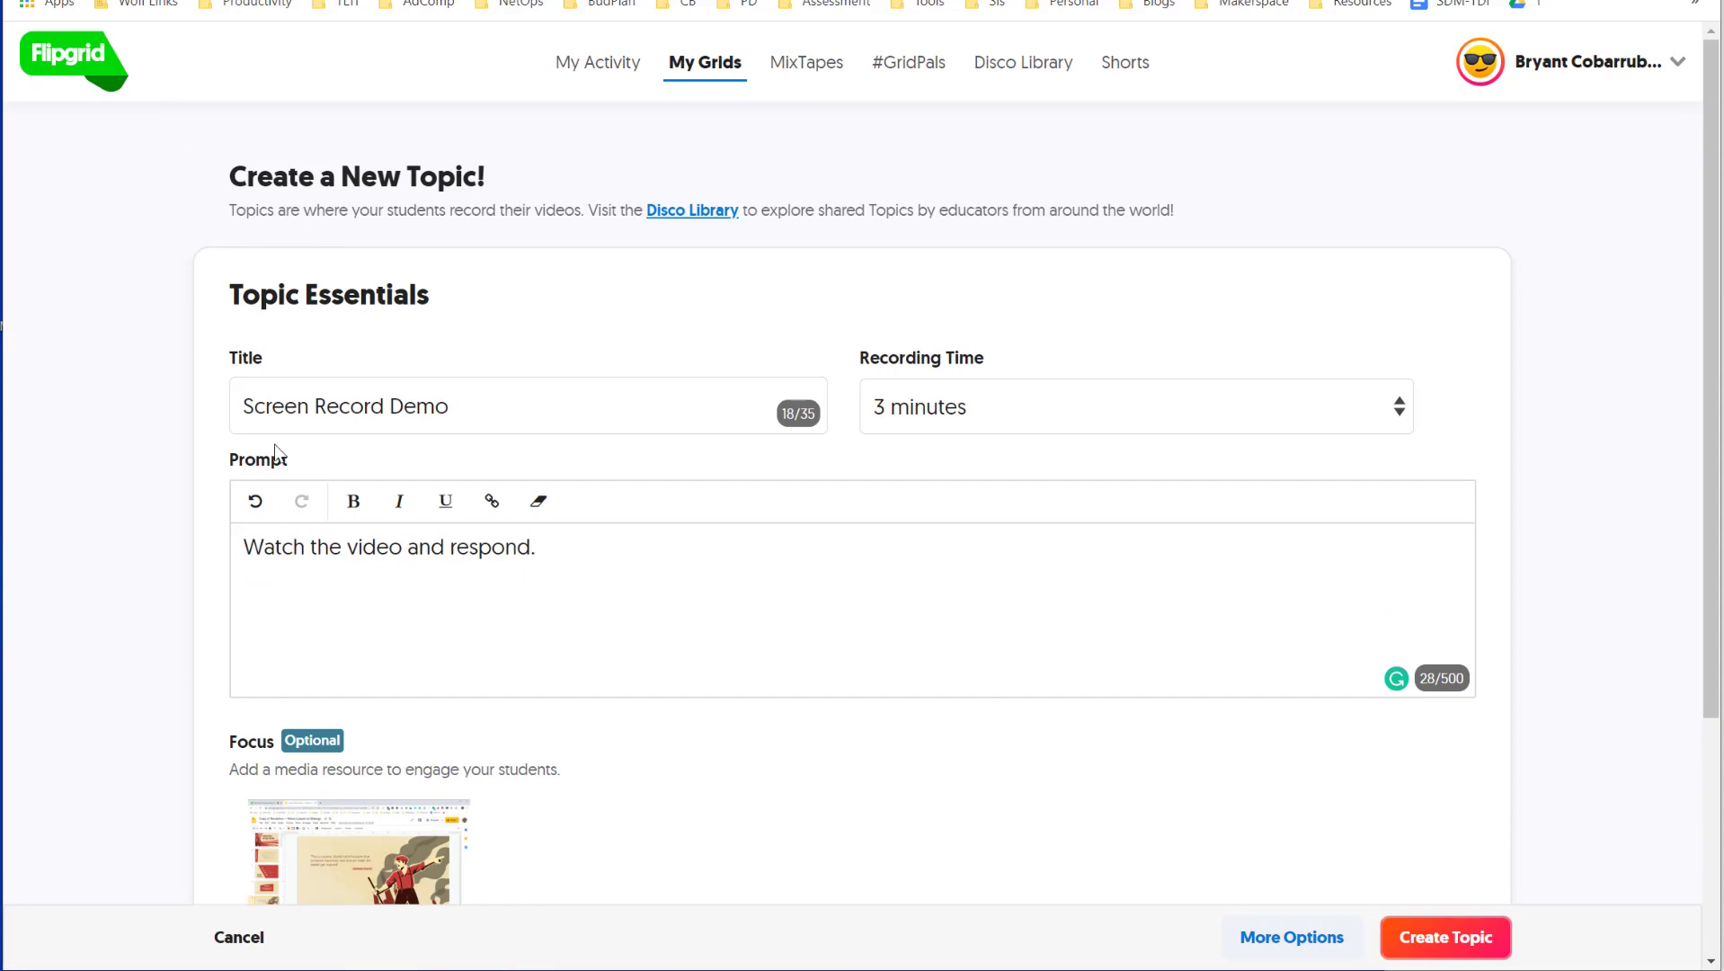
scroll(427, 664, "down", 4)
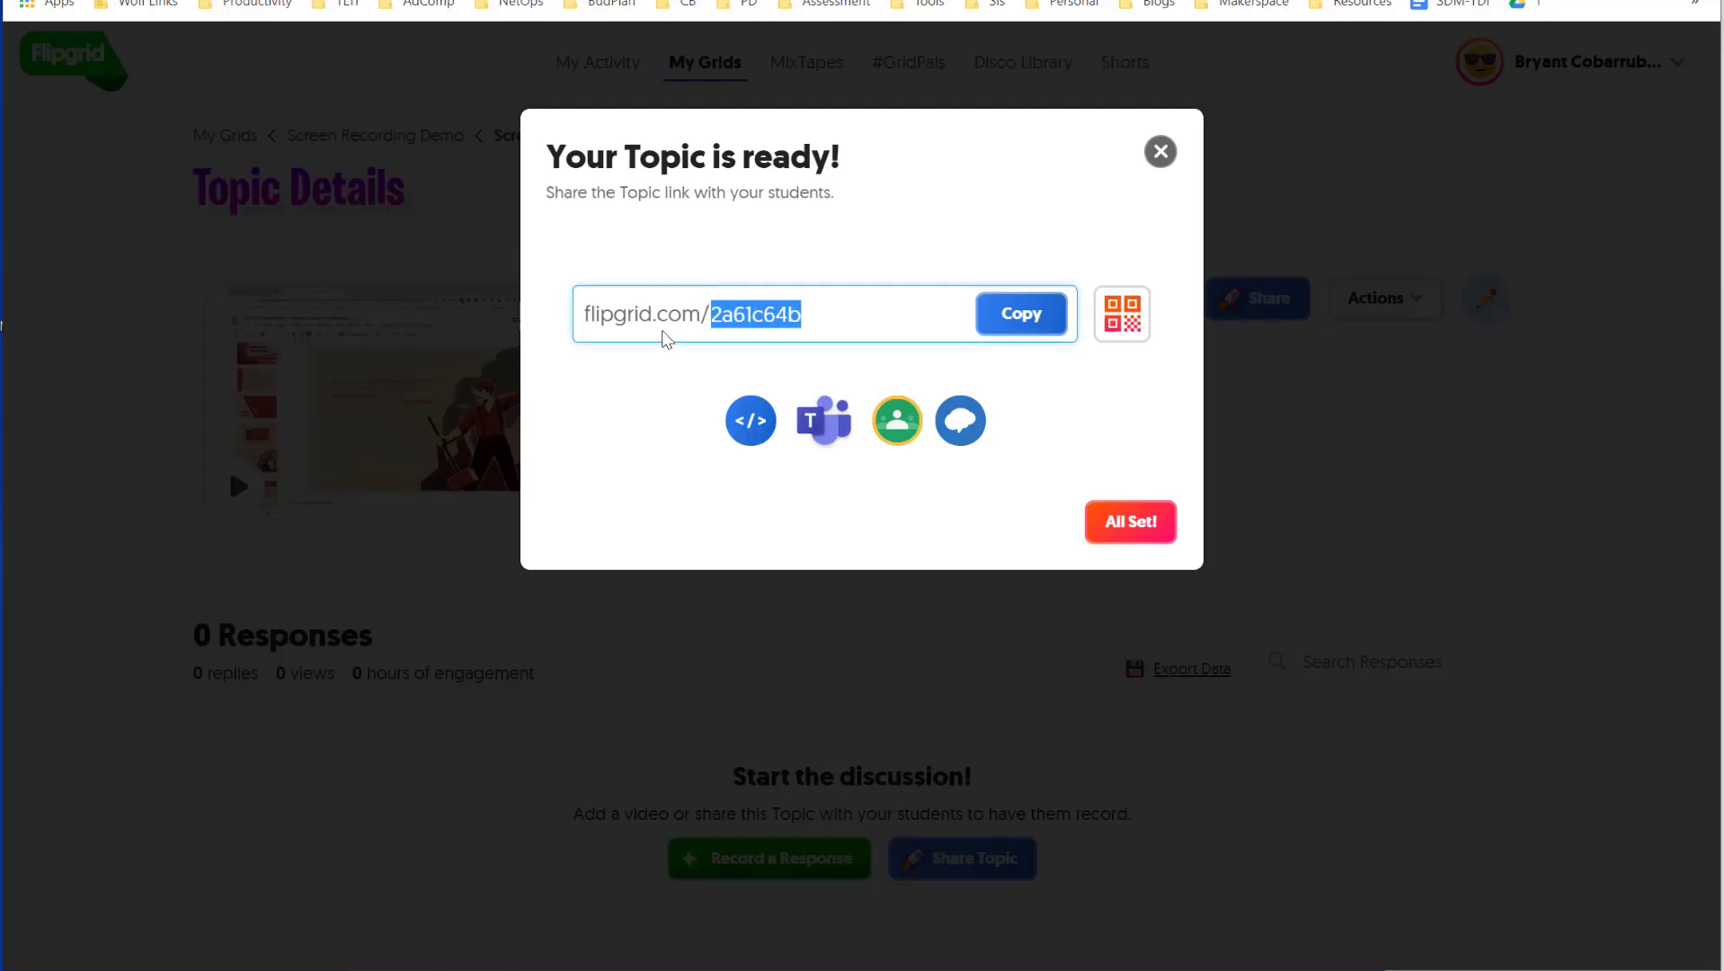
left_click(723, 323)
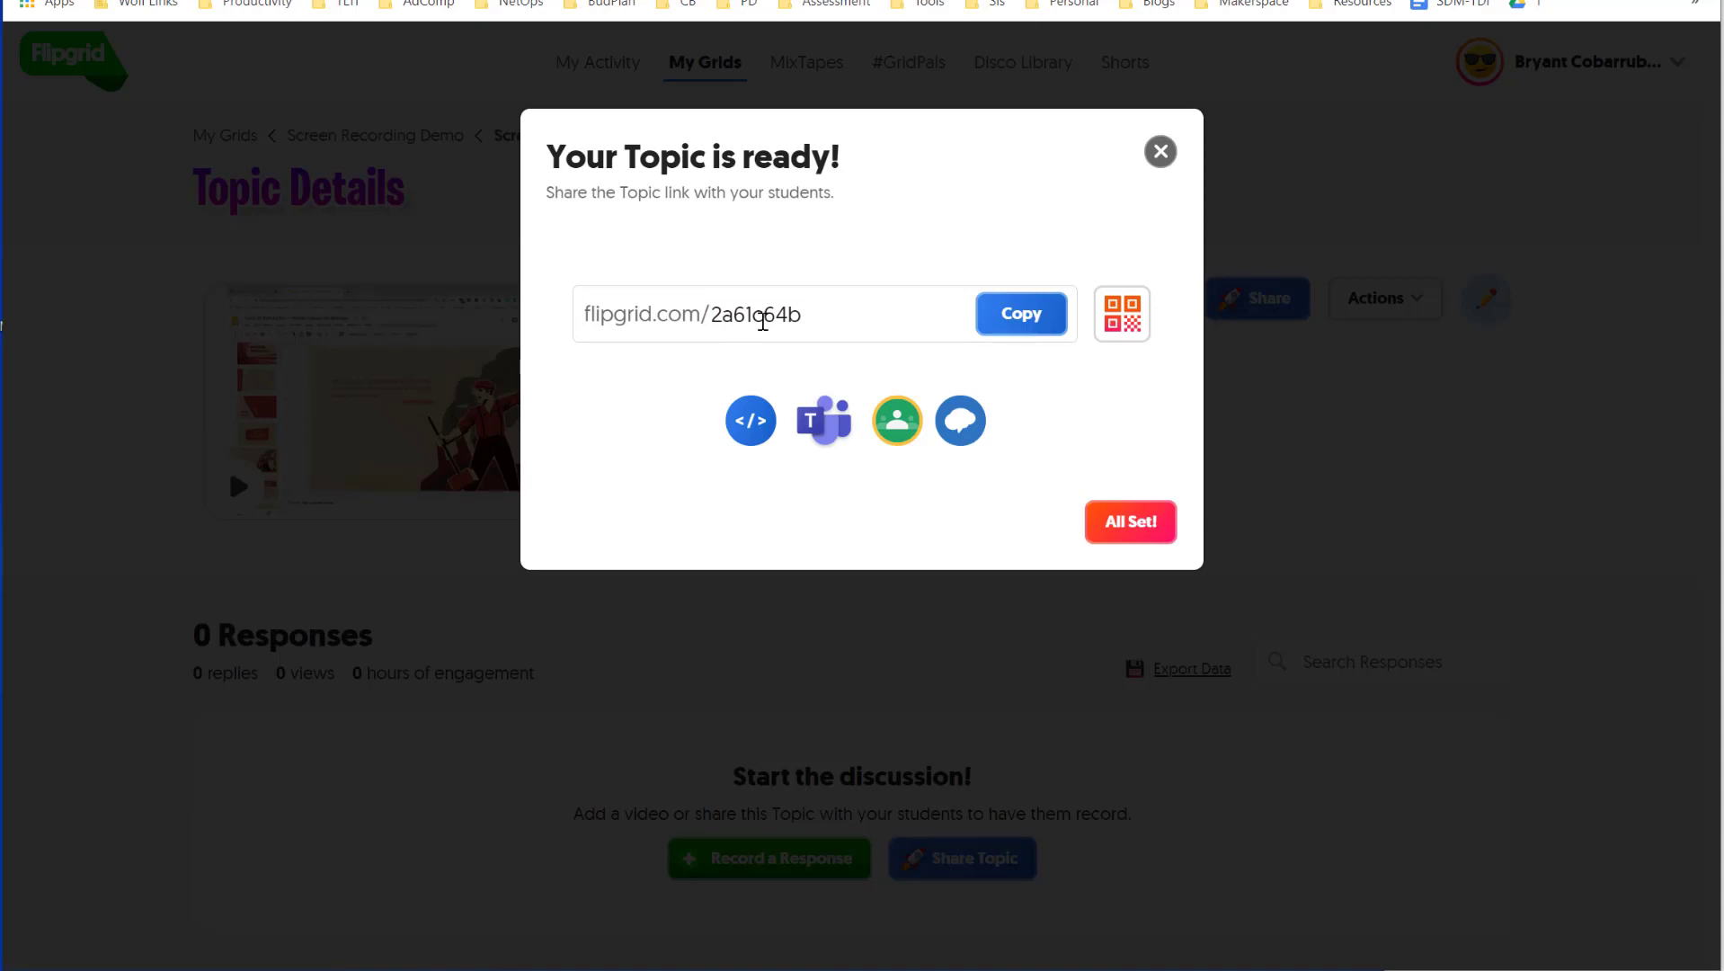
left_click(1031, 325)
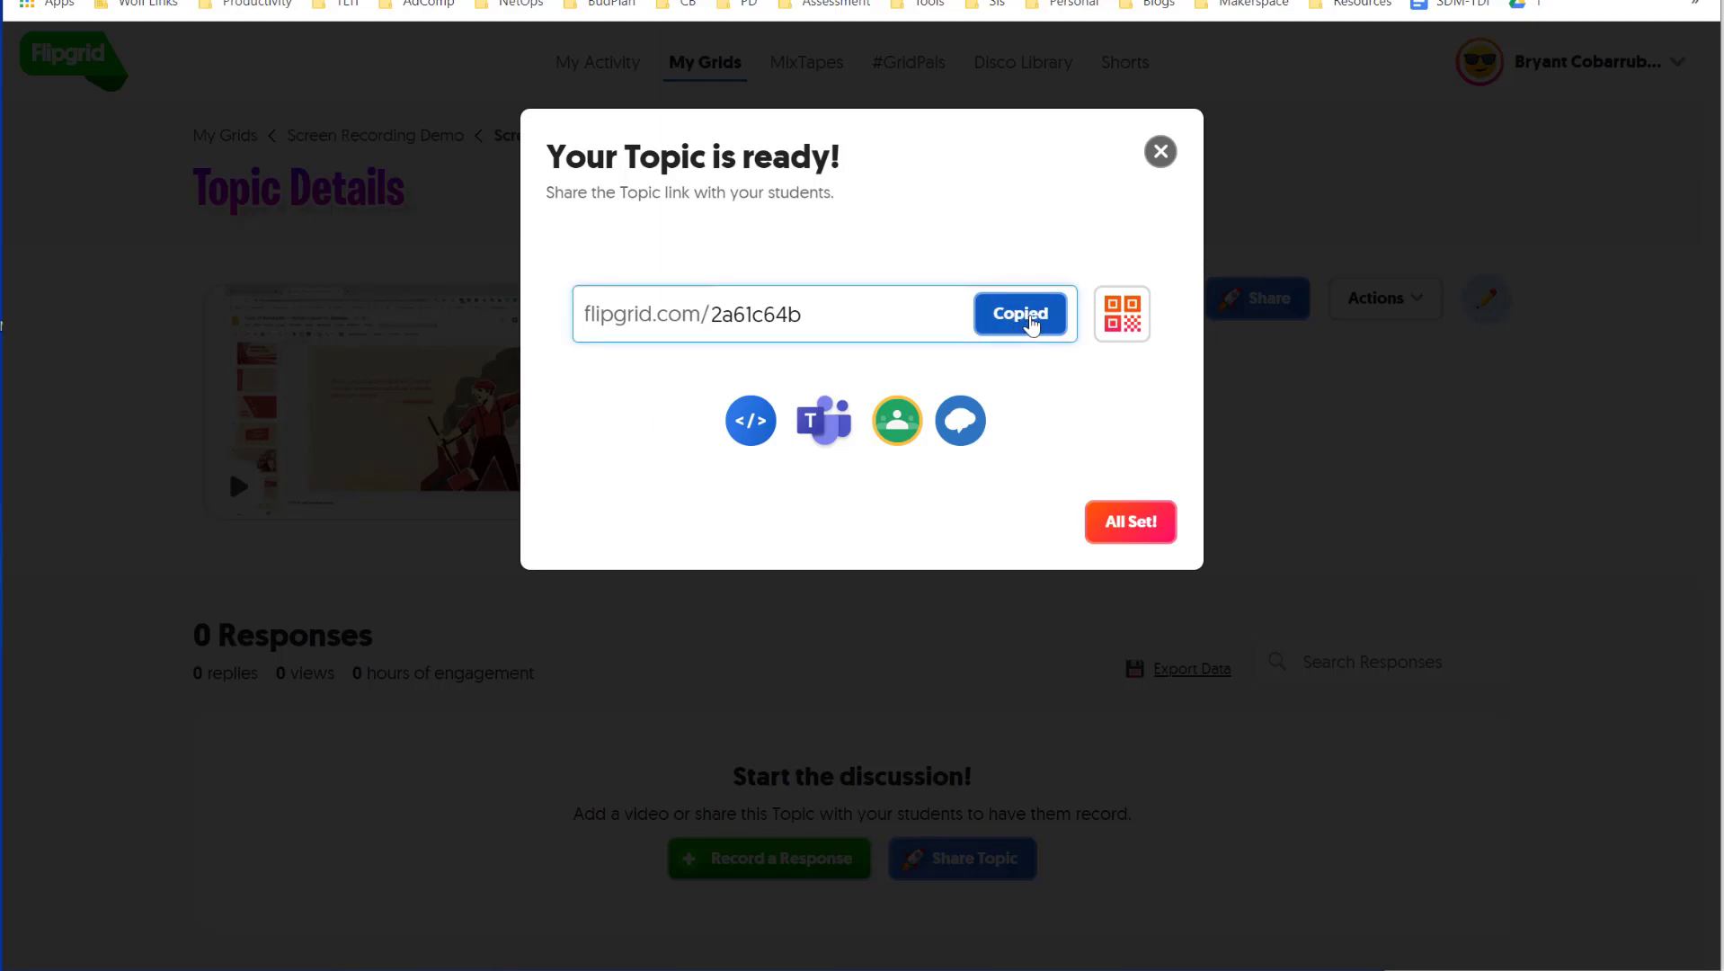
left_click(1131, 333)
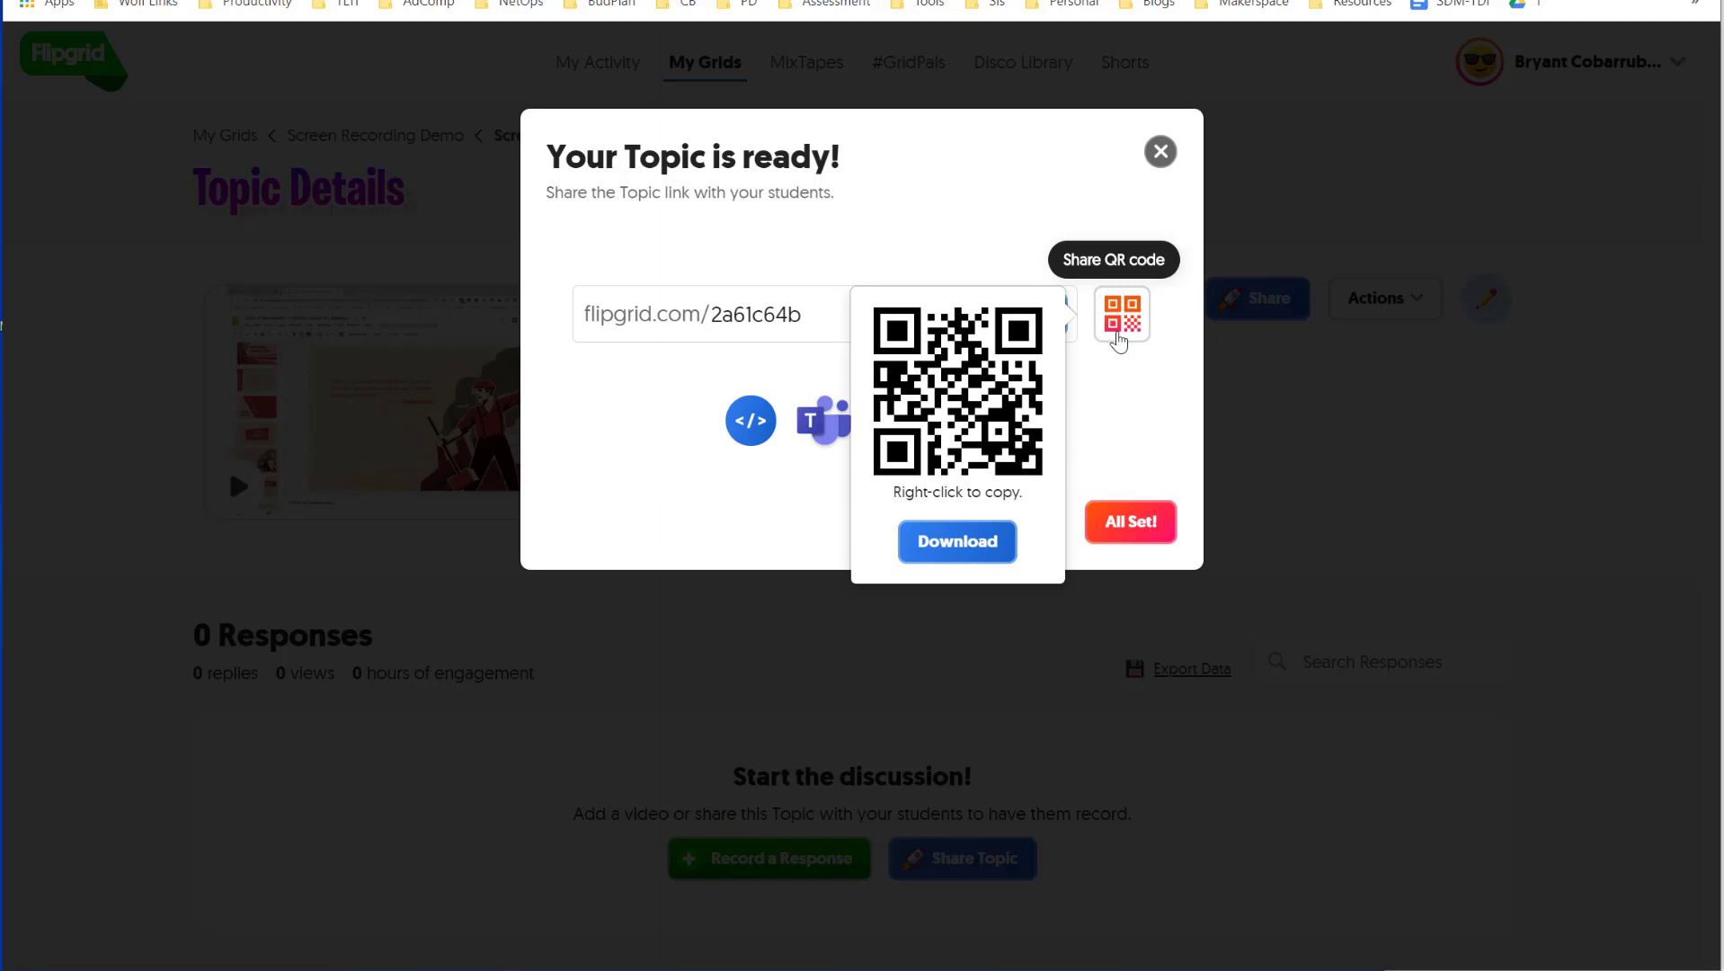
left_click(1120, 335)
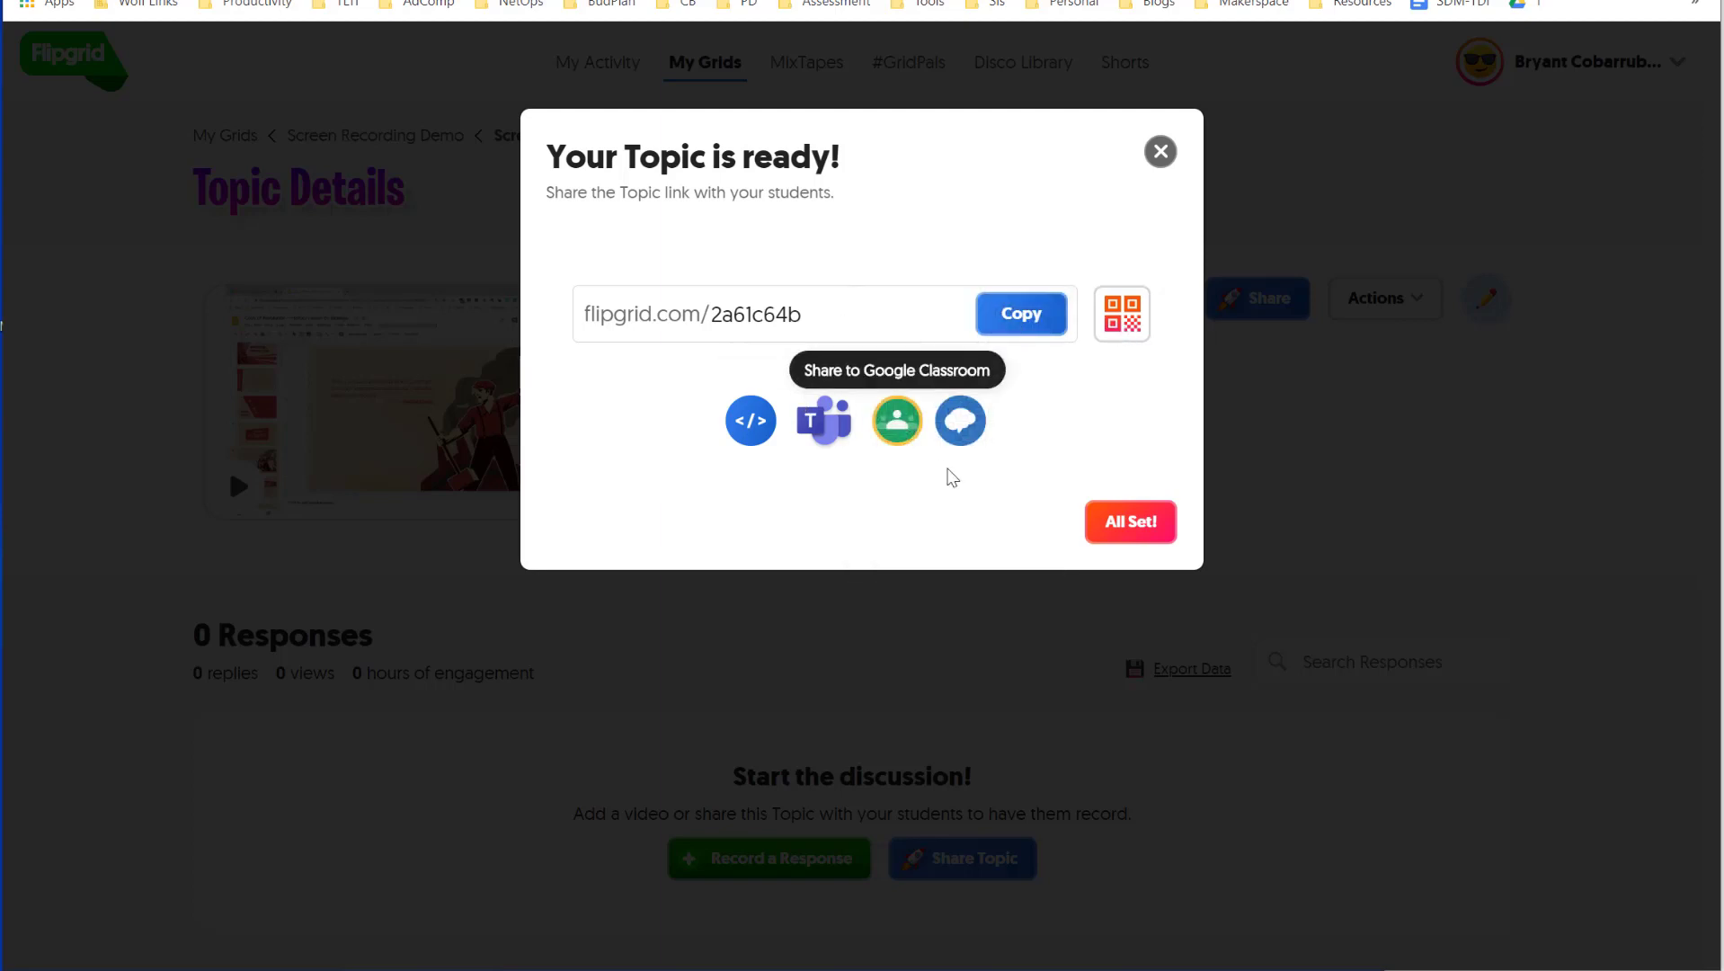
left_click(897, 440)
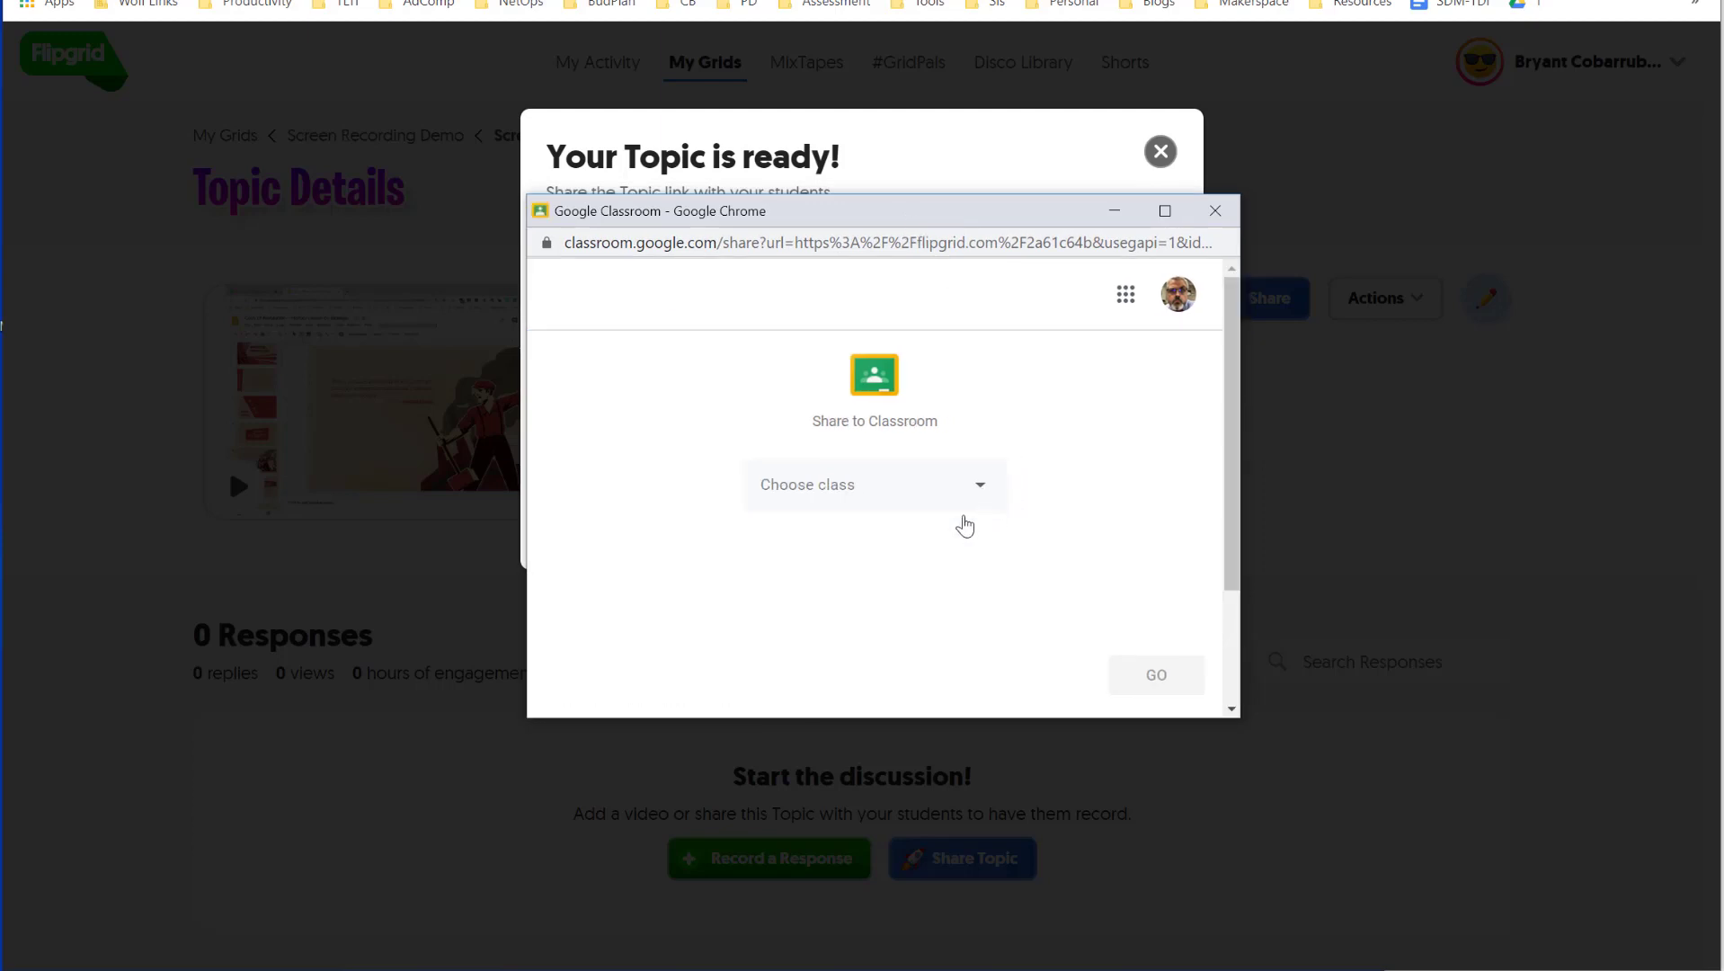
- Choose English Class and the Create assignment action for the shared topic
left_click(963, 504)
left_click(845, 506)
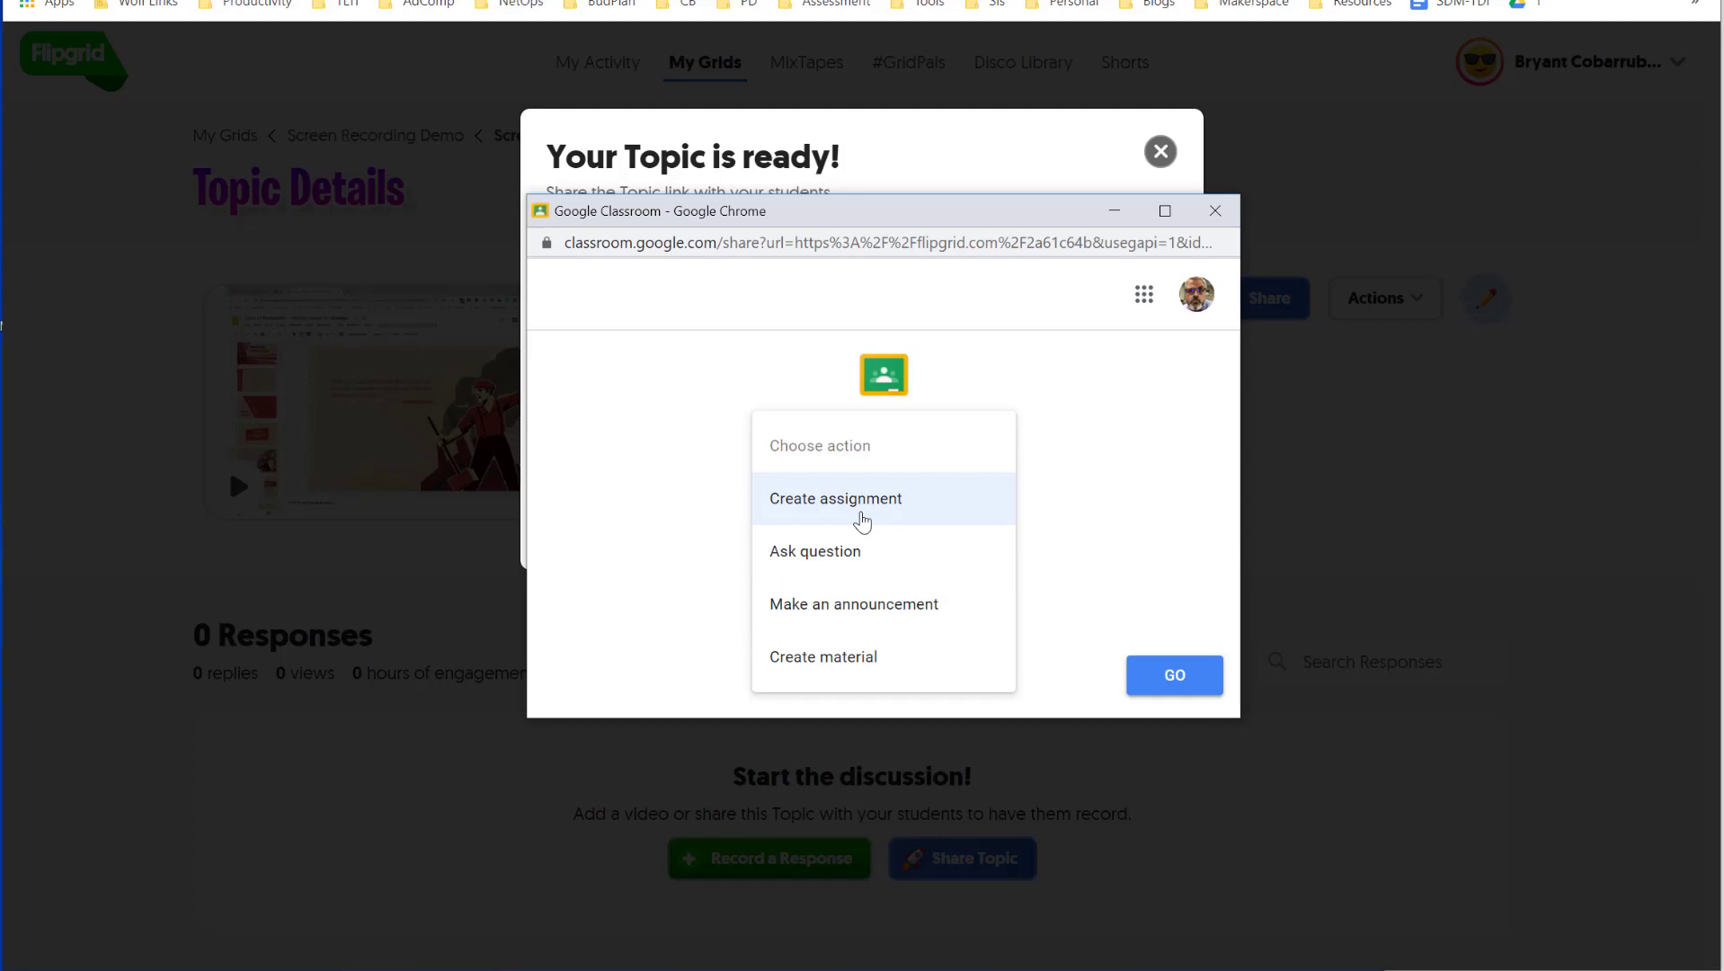
left_click(849, 514)
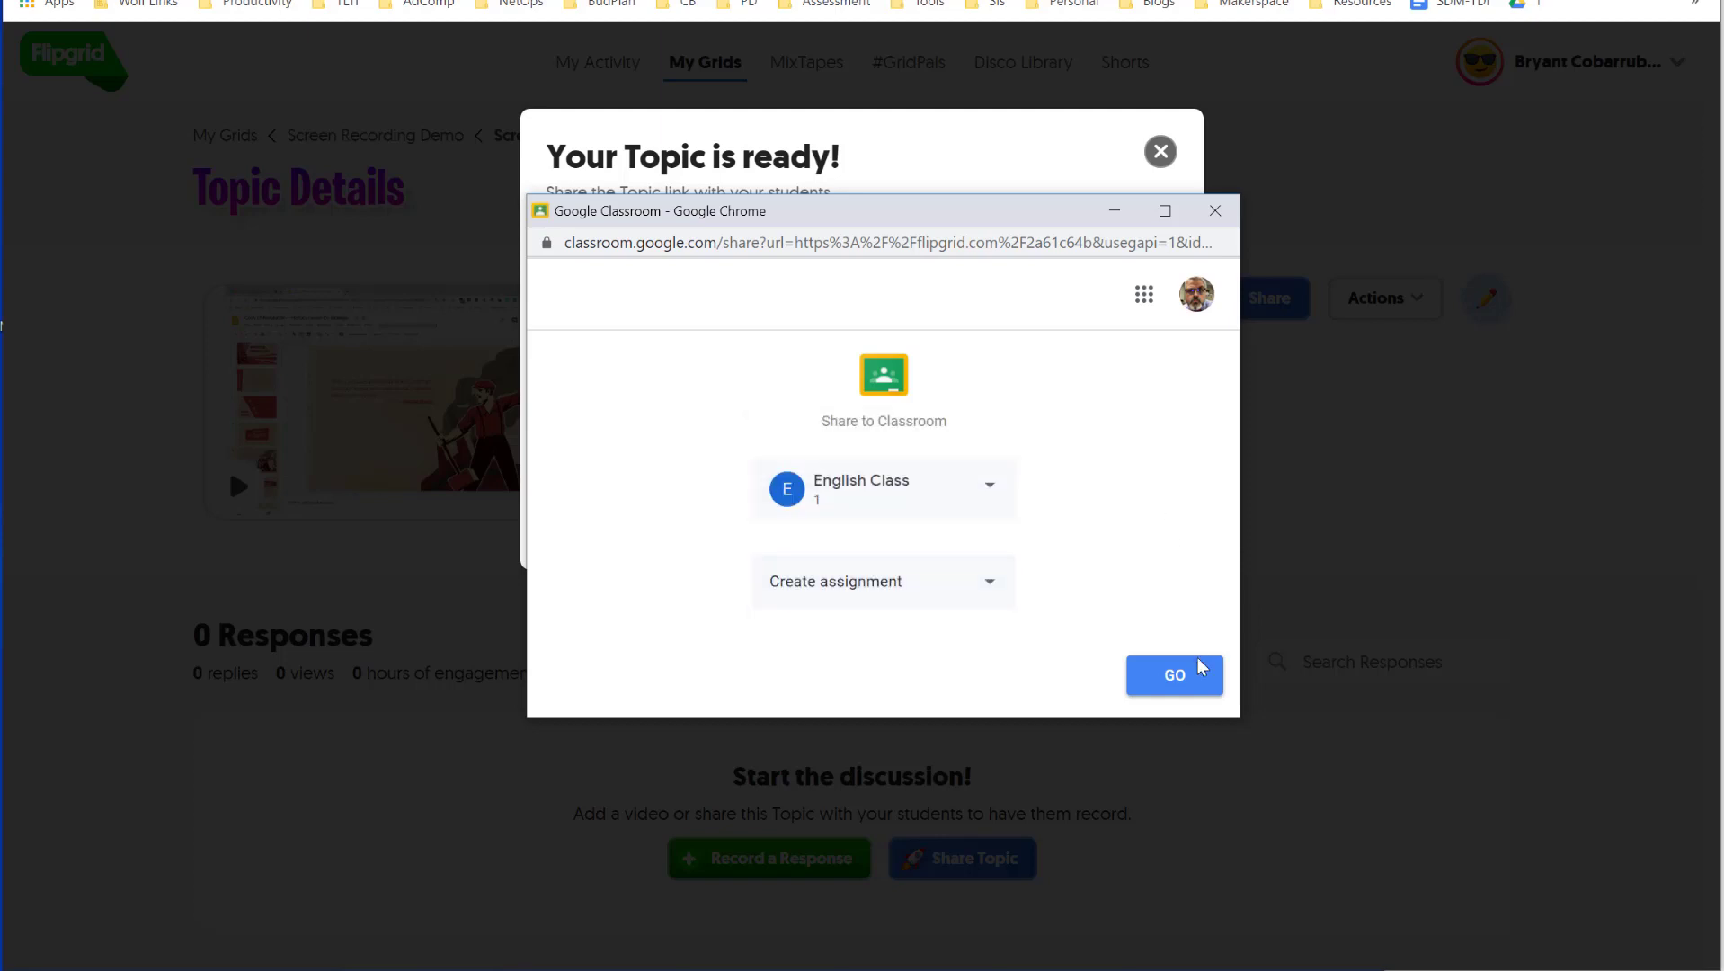
left_click(1175, 676)
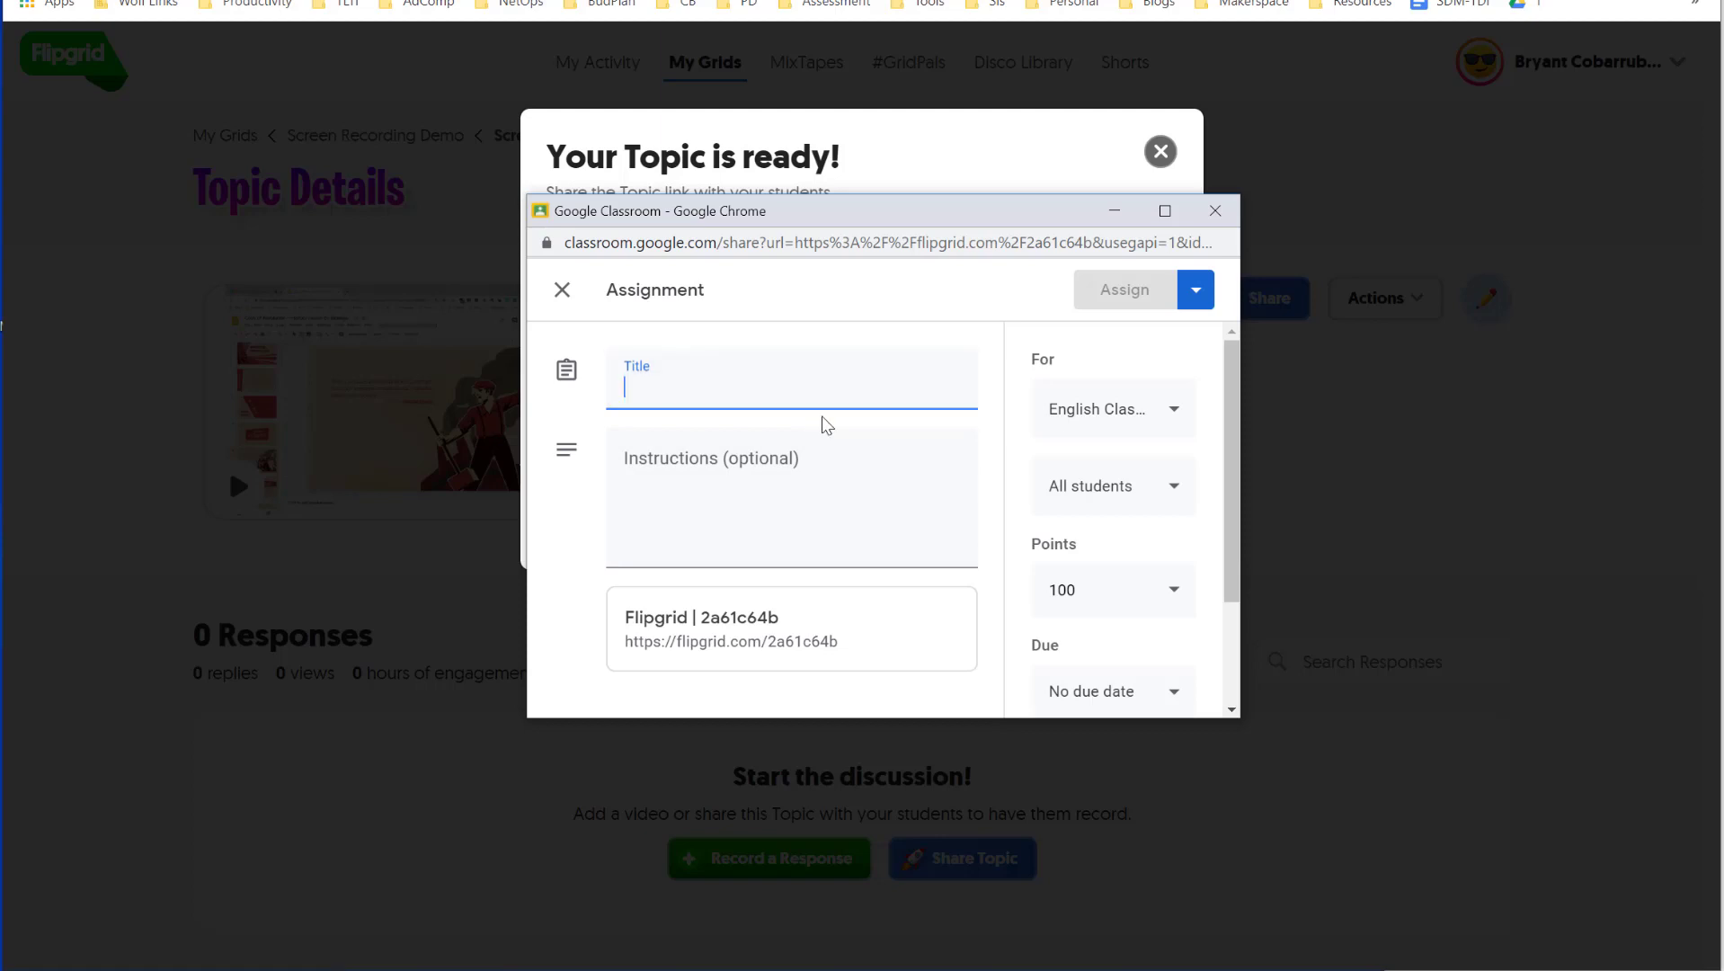
- Assign it as 'Revolution Video & Discussion' with instructions to watch and record your opinion
type("Revolution Video & Discussion")
key("Tab")
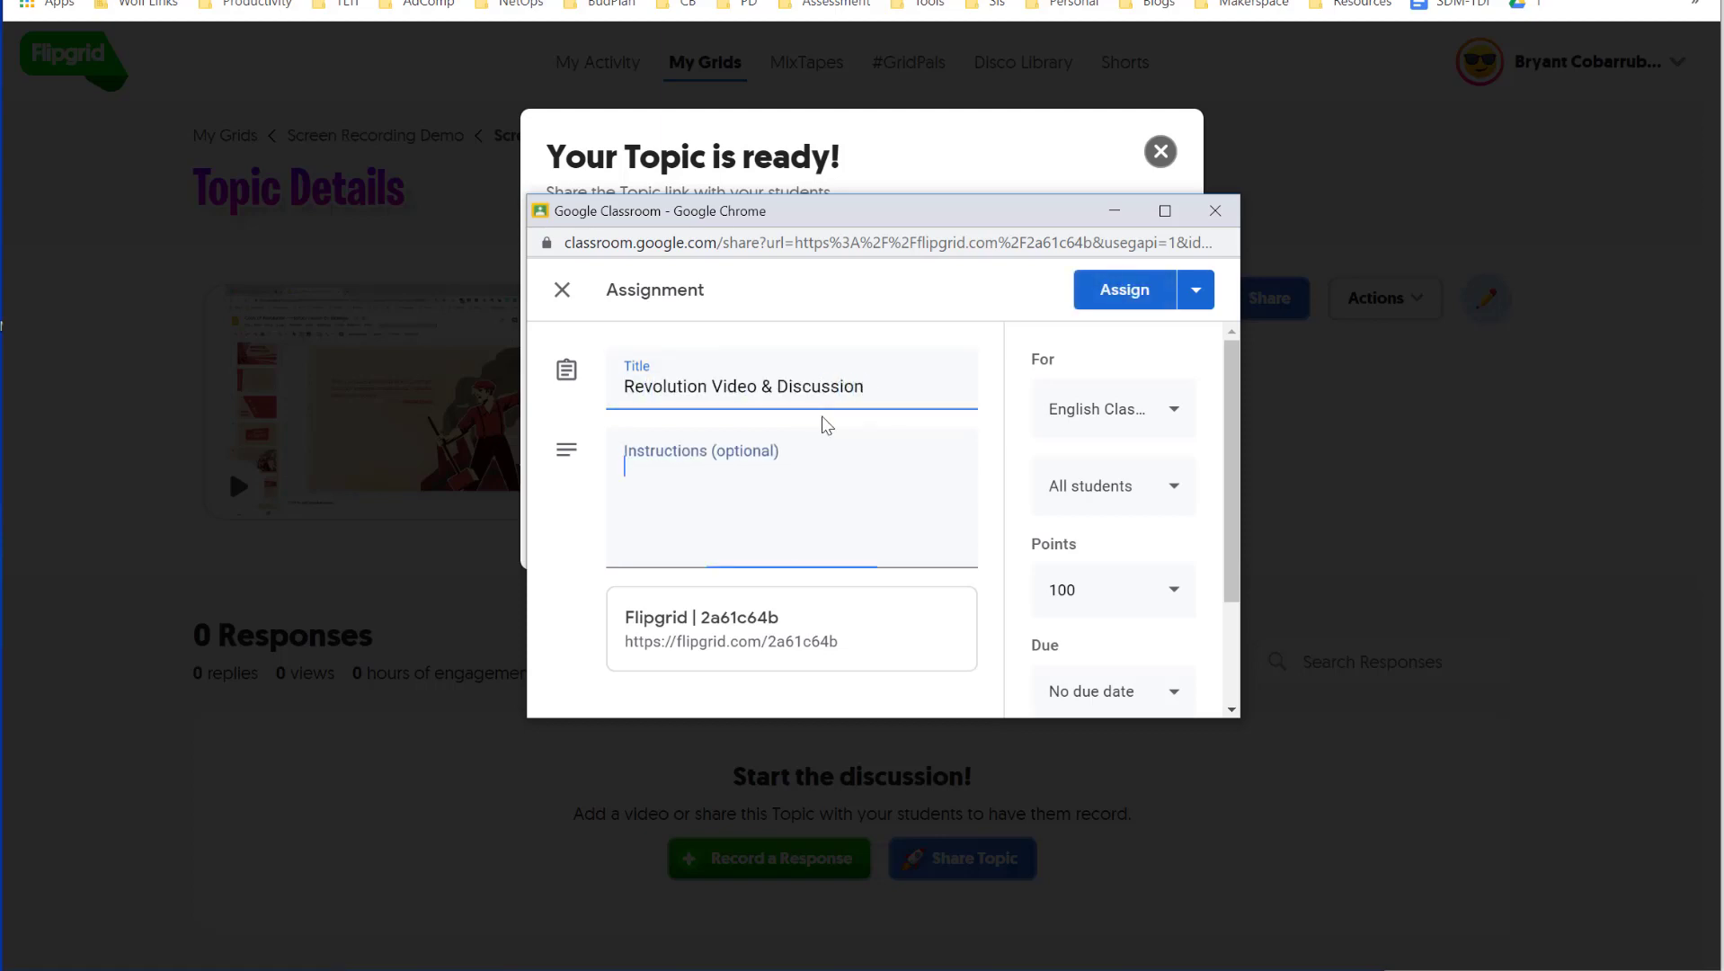
type("Watch and record your opinion")
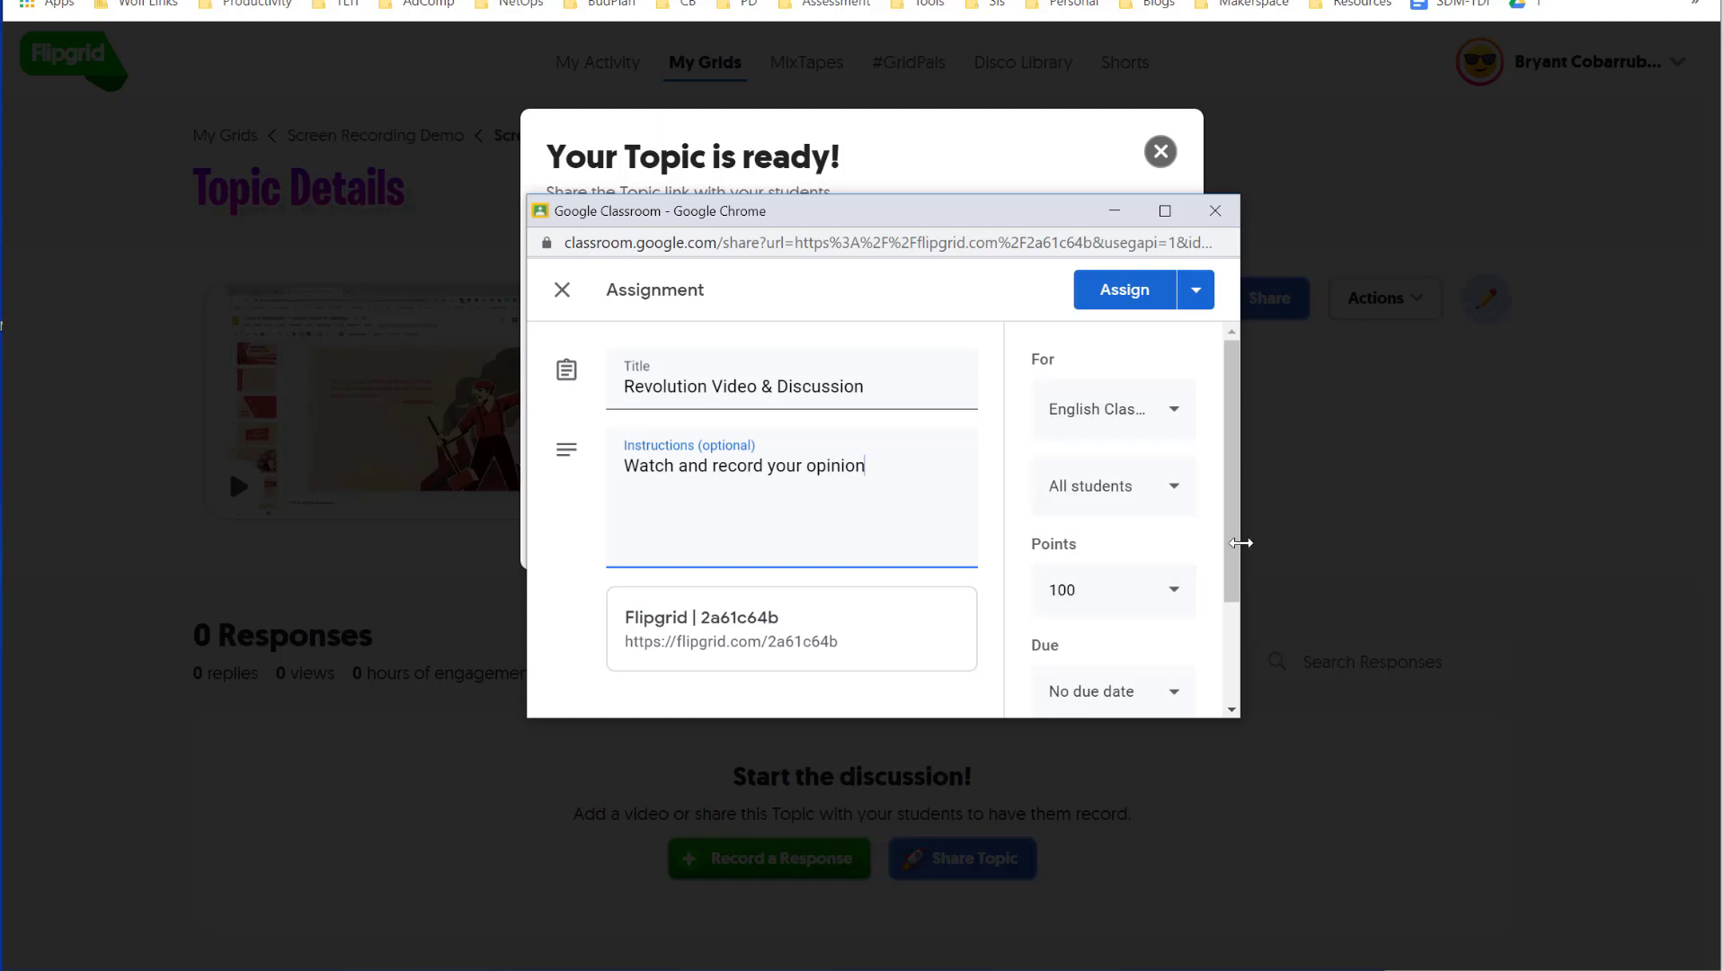
left_click_drag(1234, 568, 1236, 679)
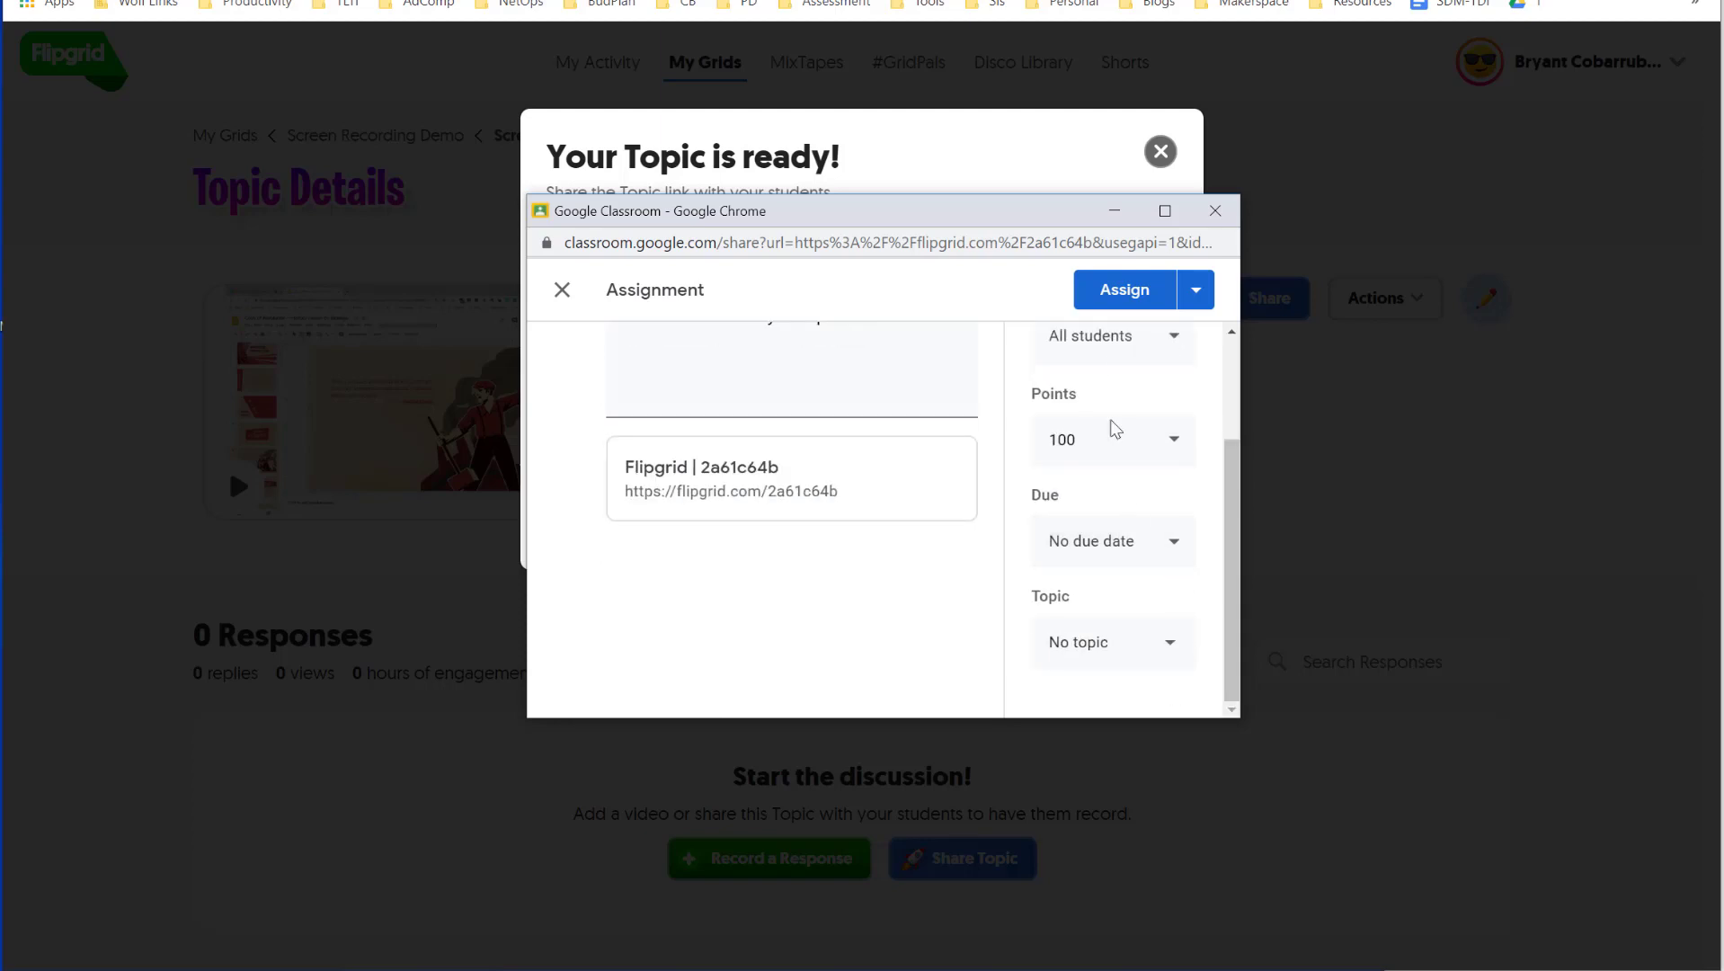
left_click(1123, 292)
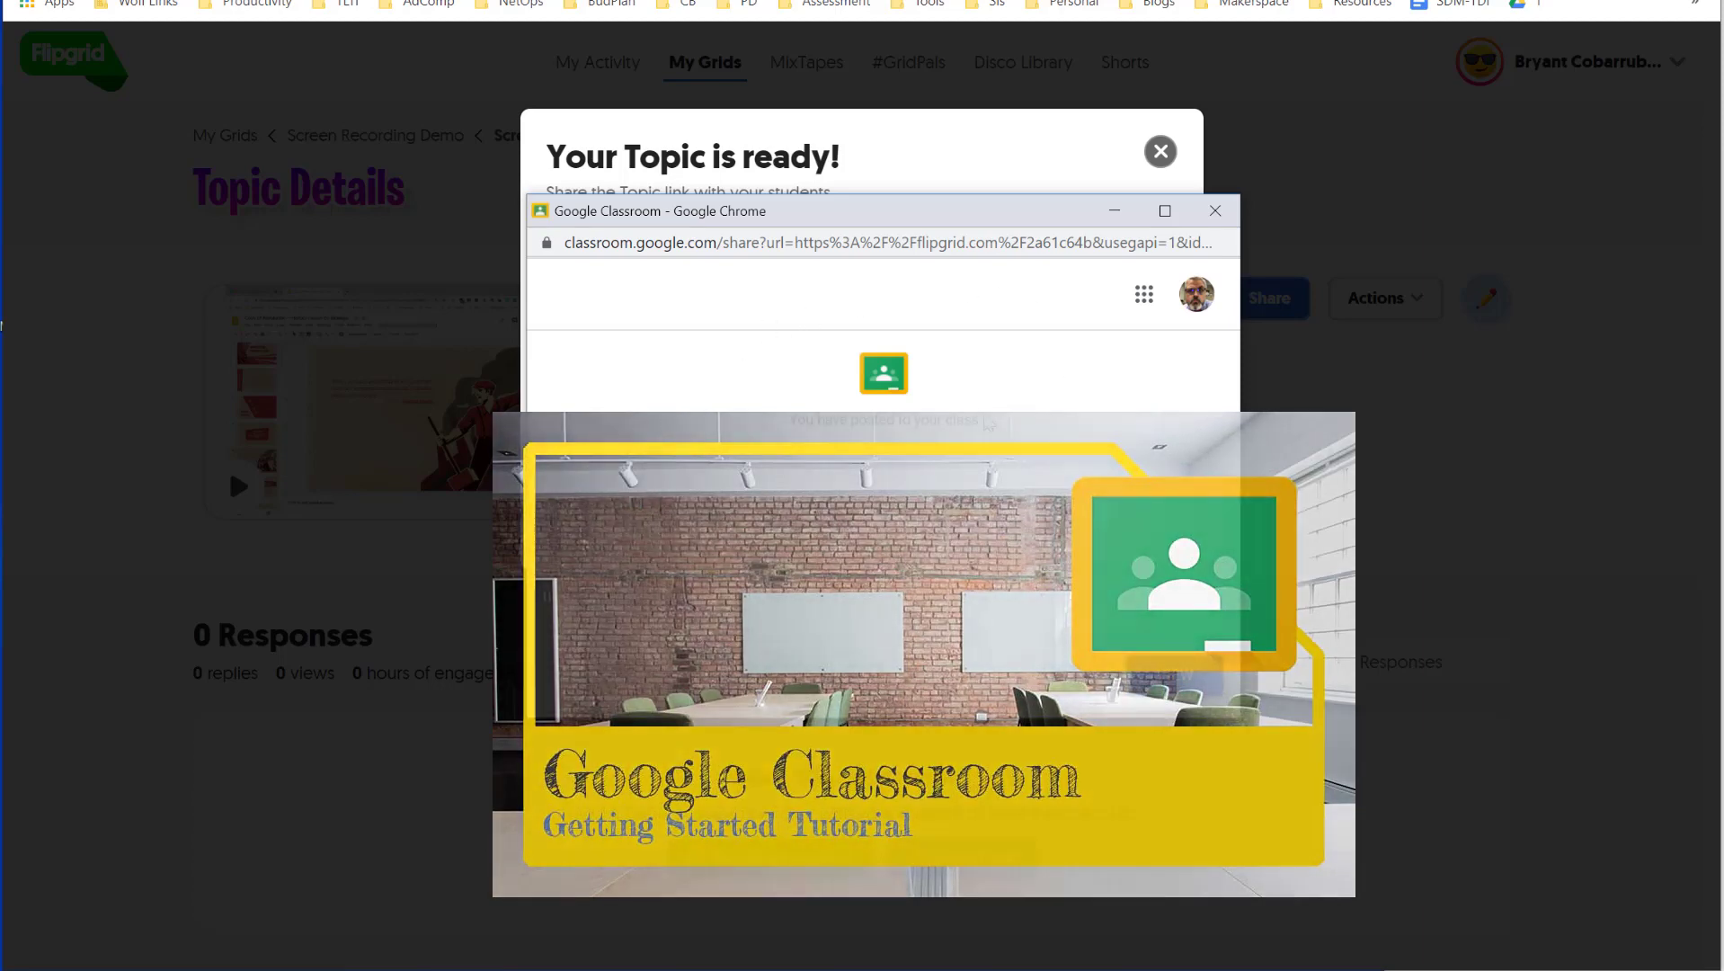
left_click(1215, 212)
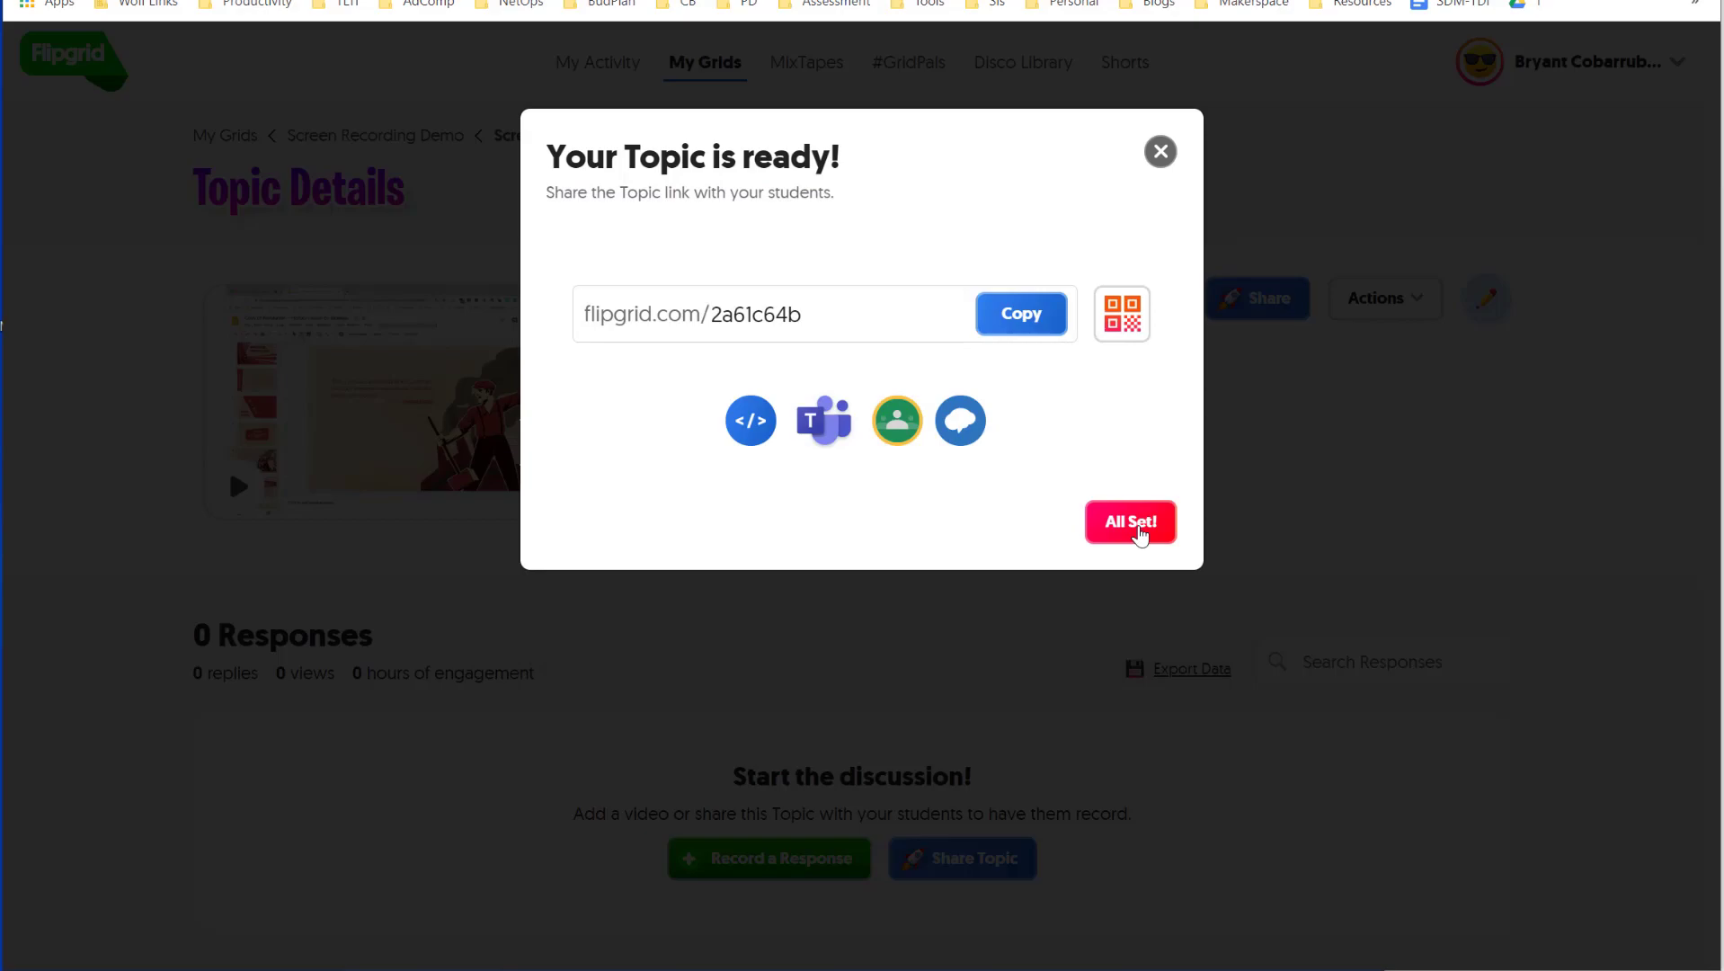
left_click(1135, 526)
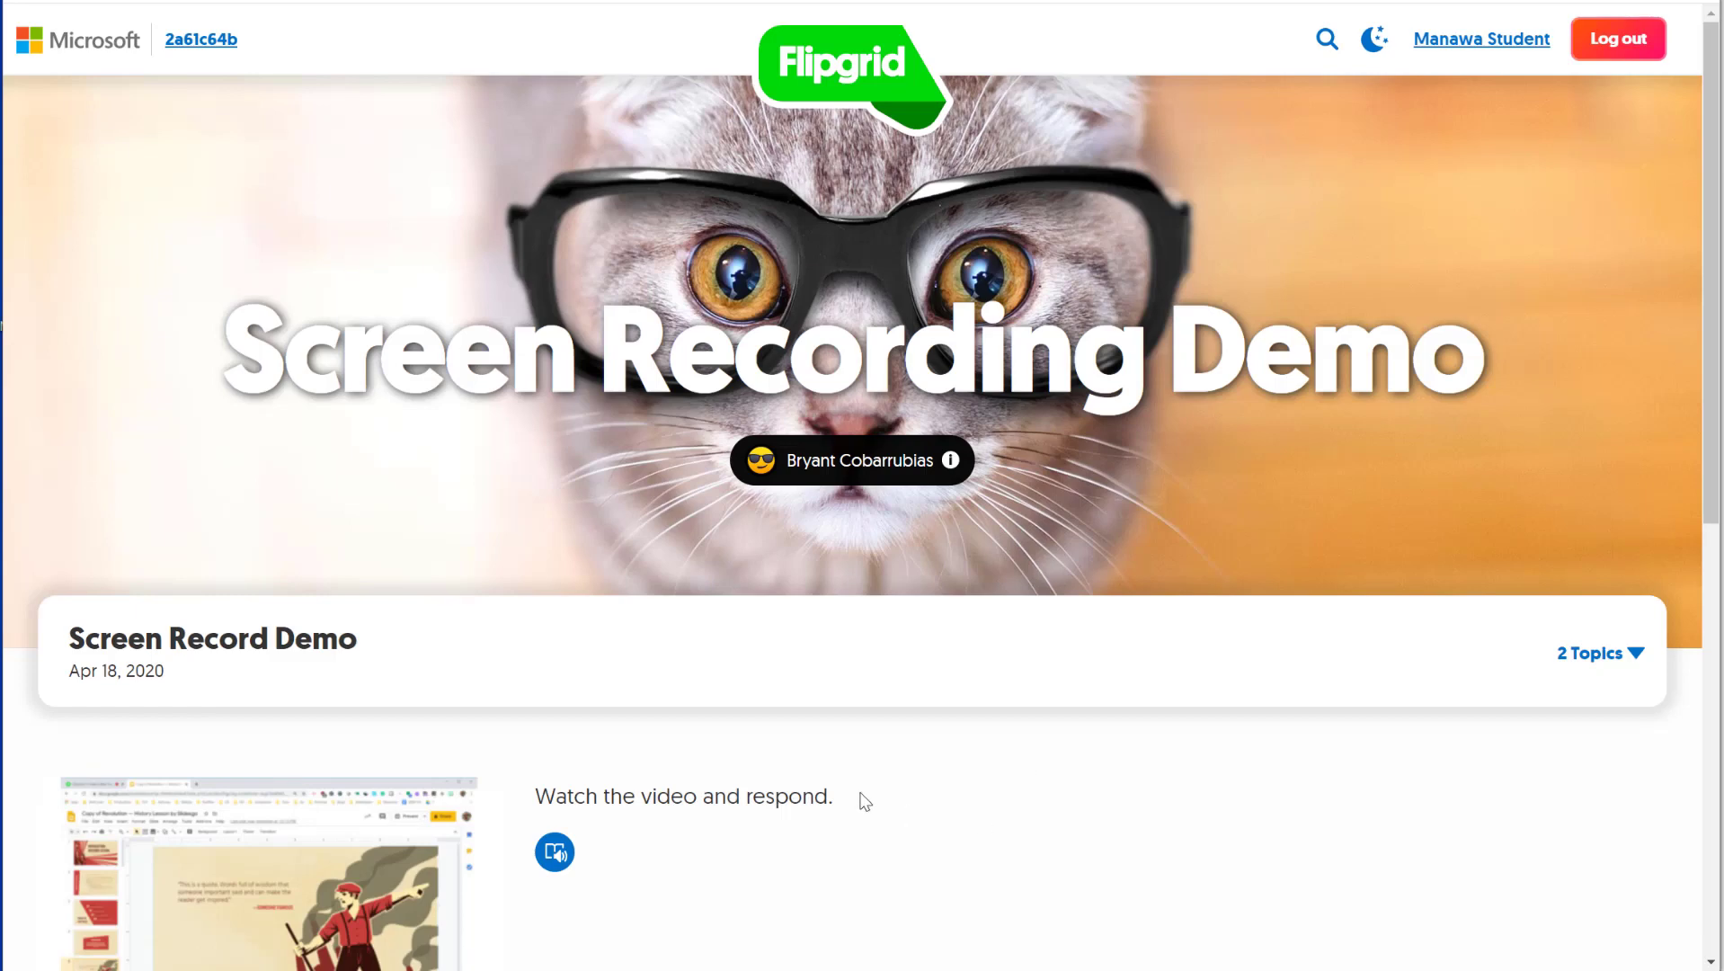
- Play and close the topic's prompt video, then scroll down to the empty responses area
scroll(899, 657, "down", 4)
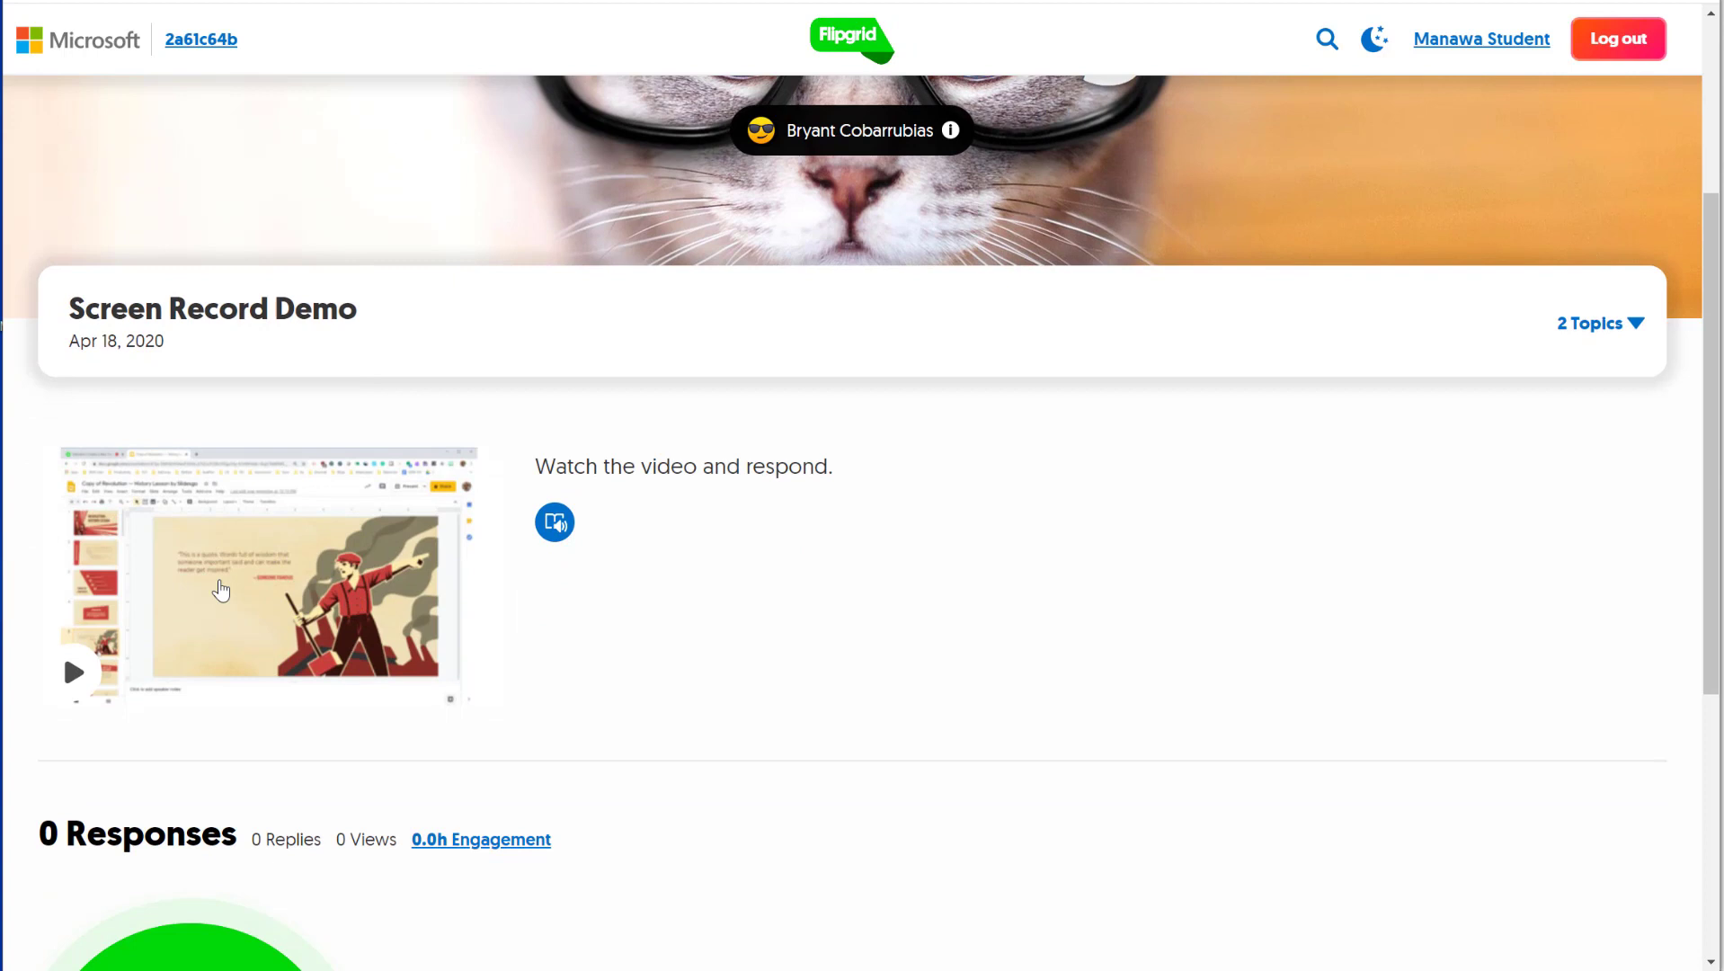
triple_click(661, 466)
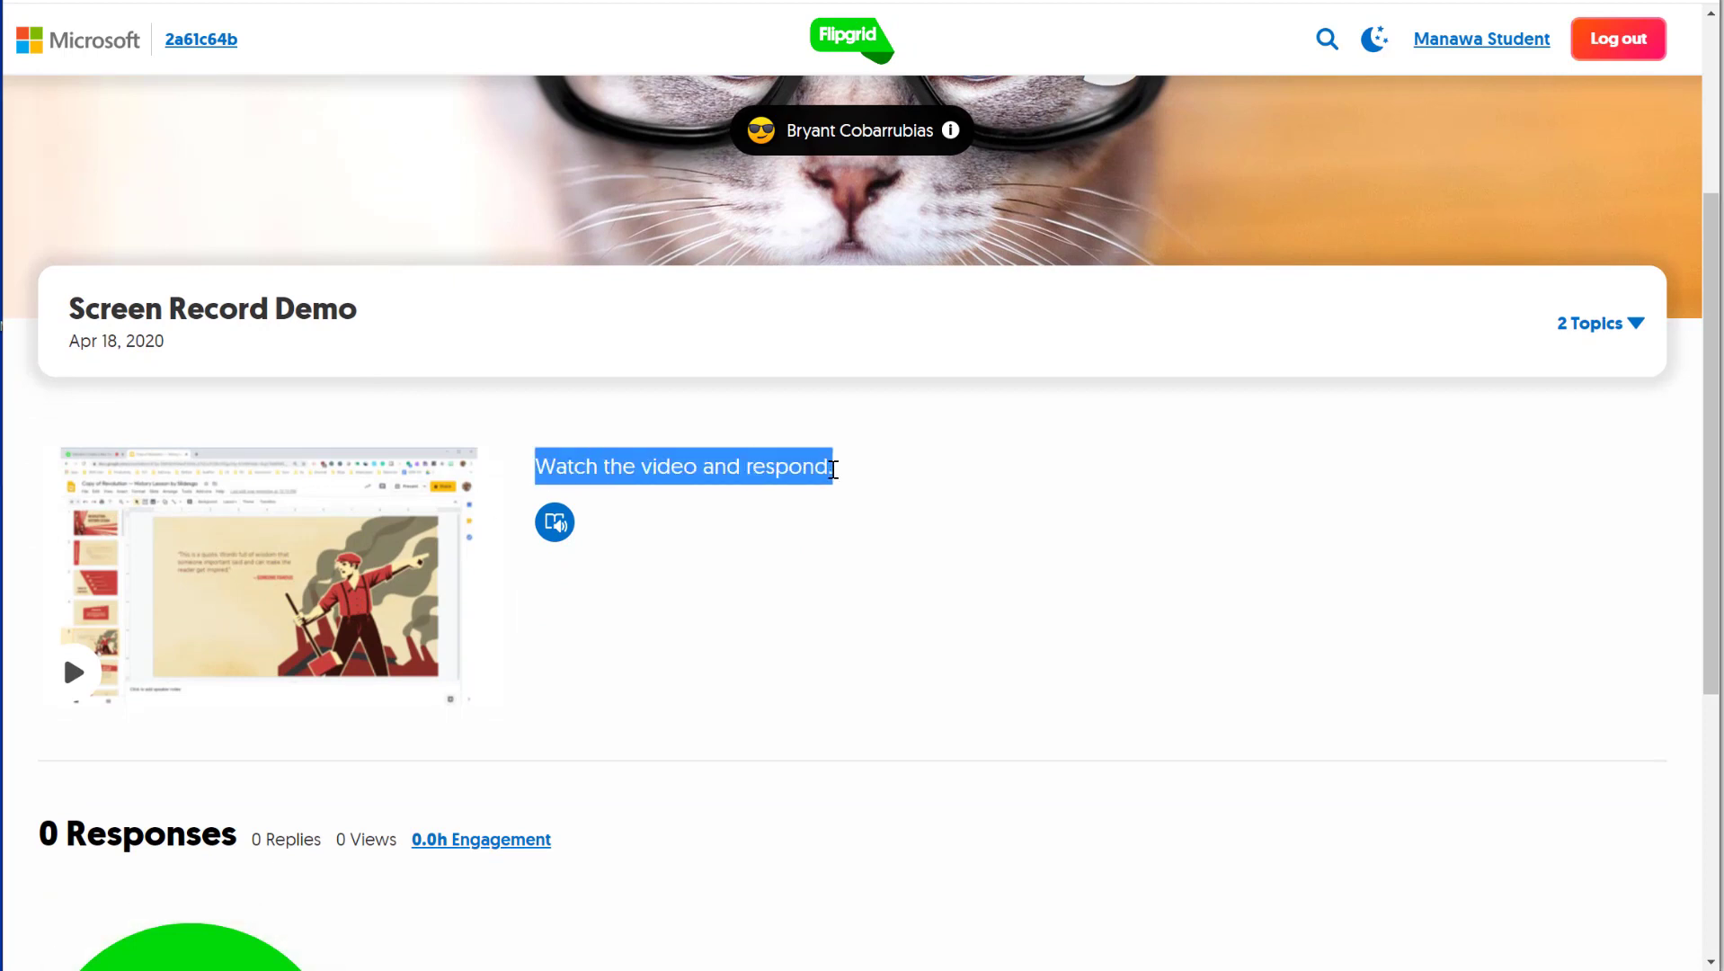
left_click(842, 496)
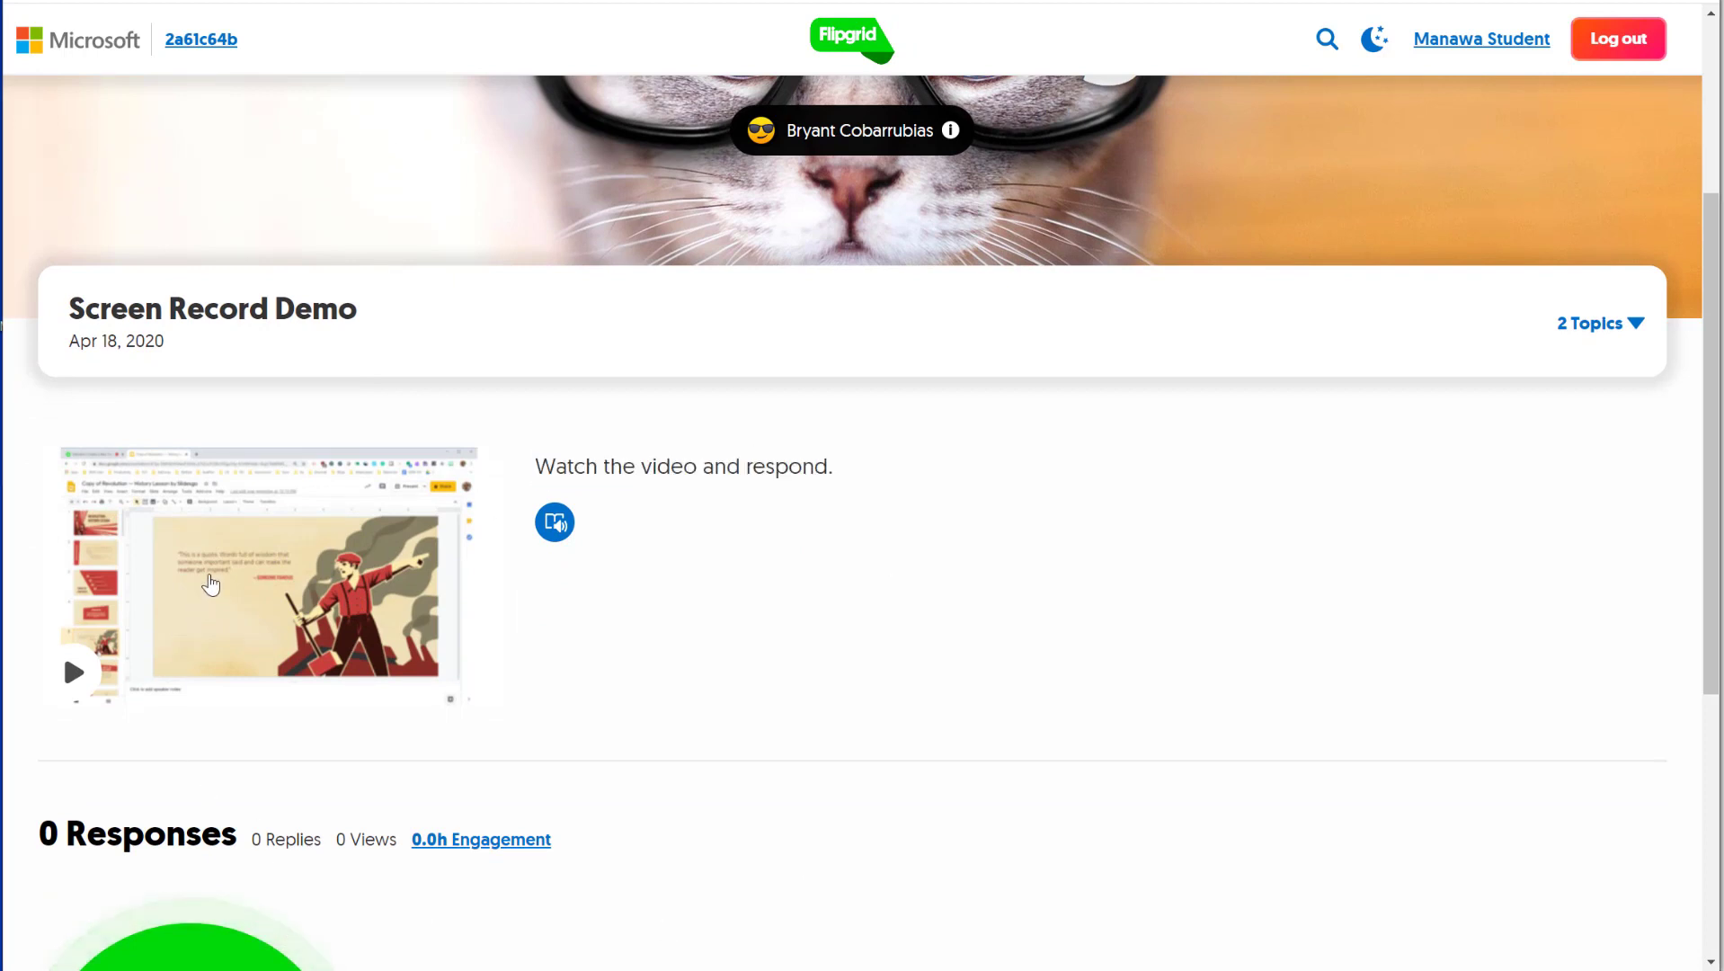
left_click(211, 585)
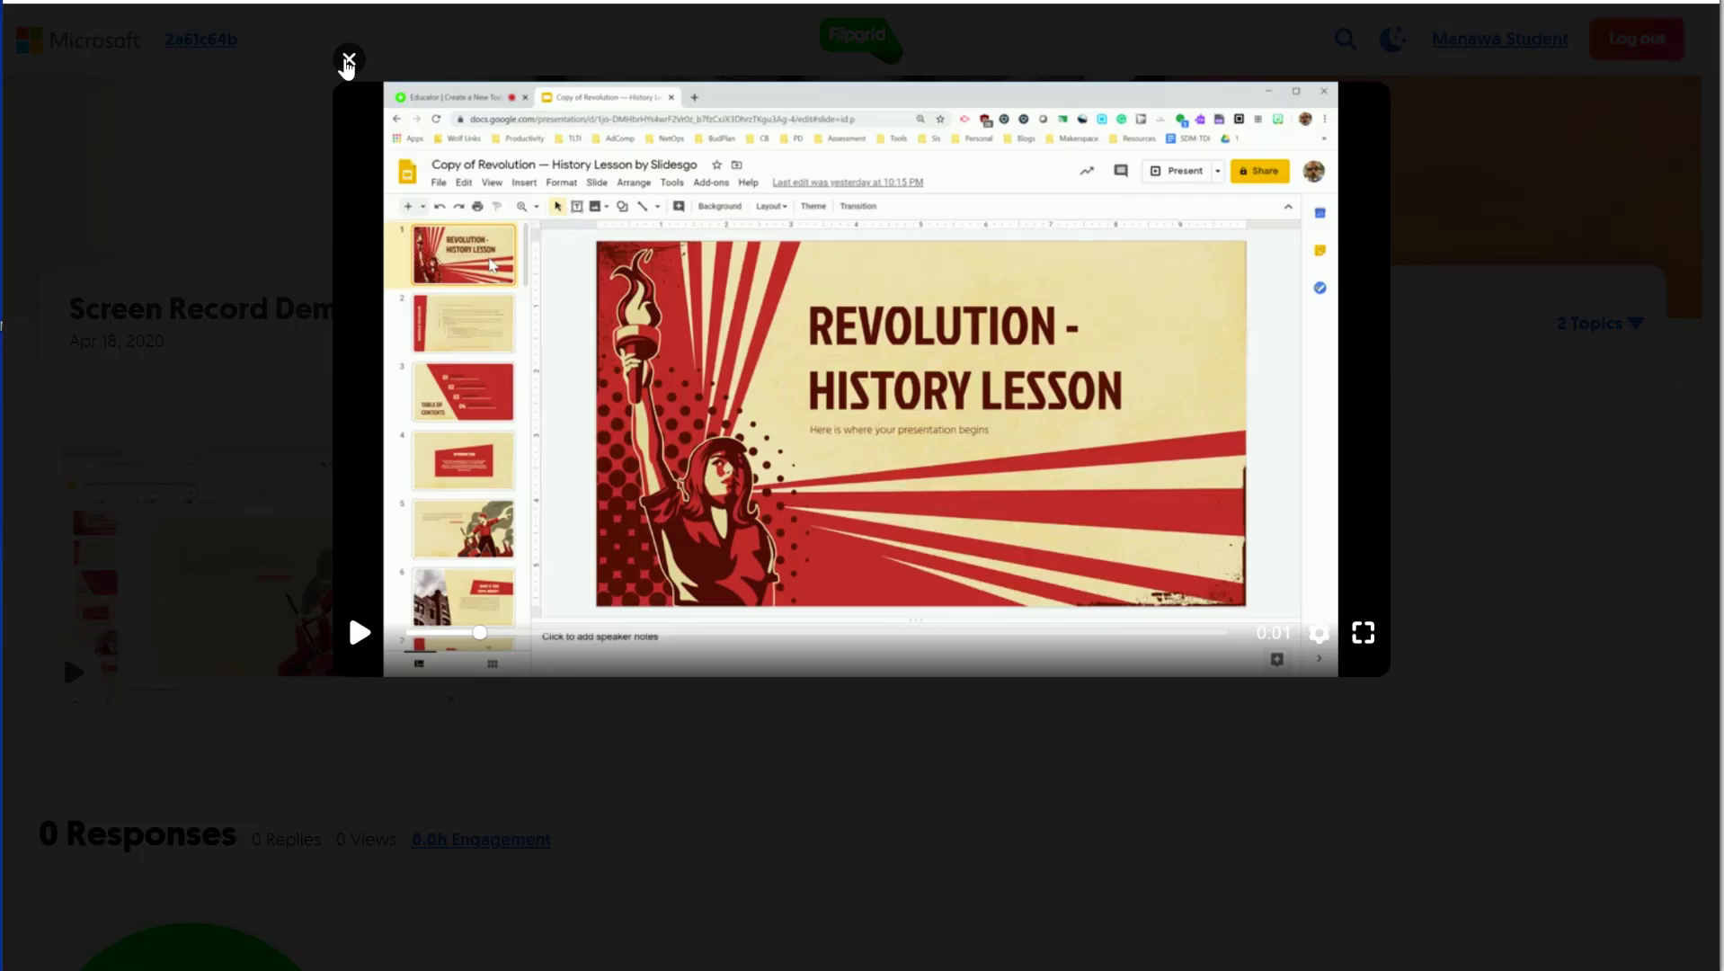
left_click(349, 59)
scroll(800, 545, "down", 5)
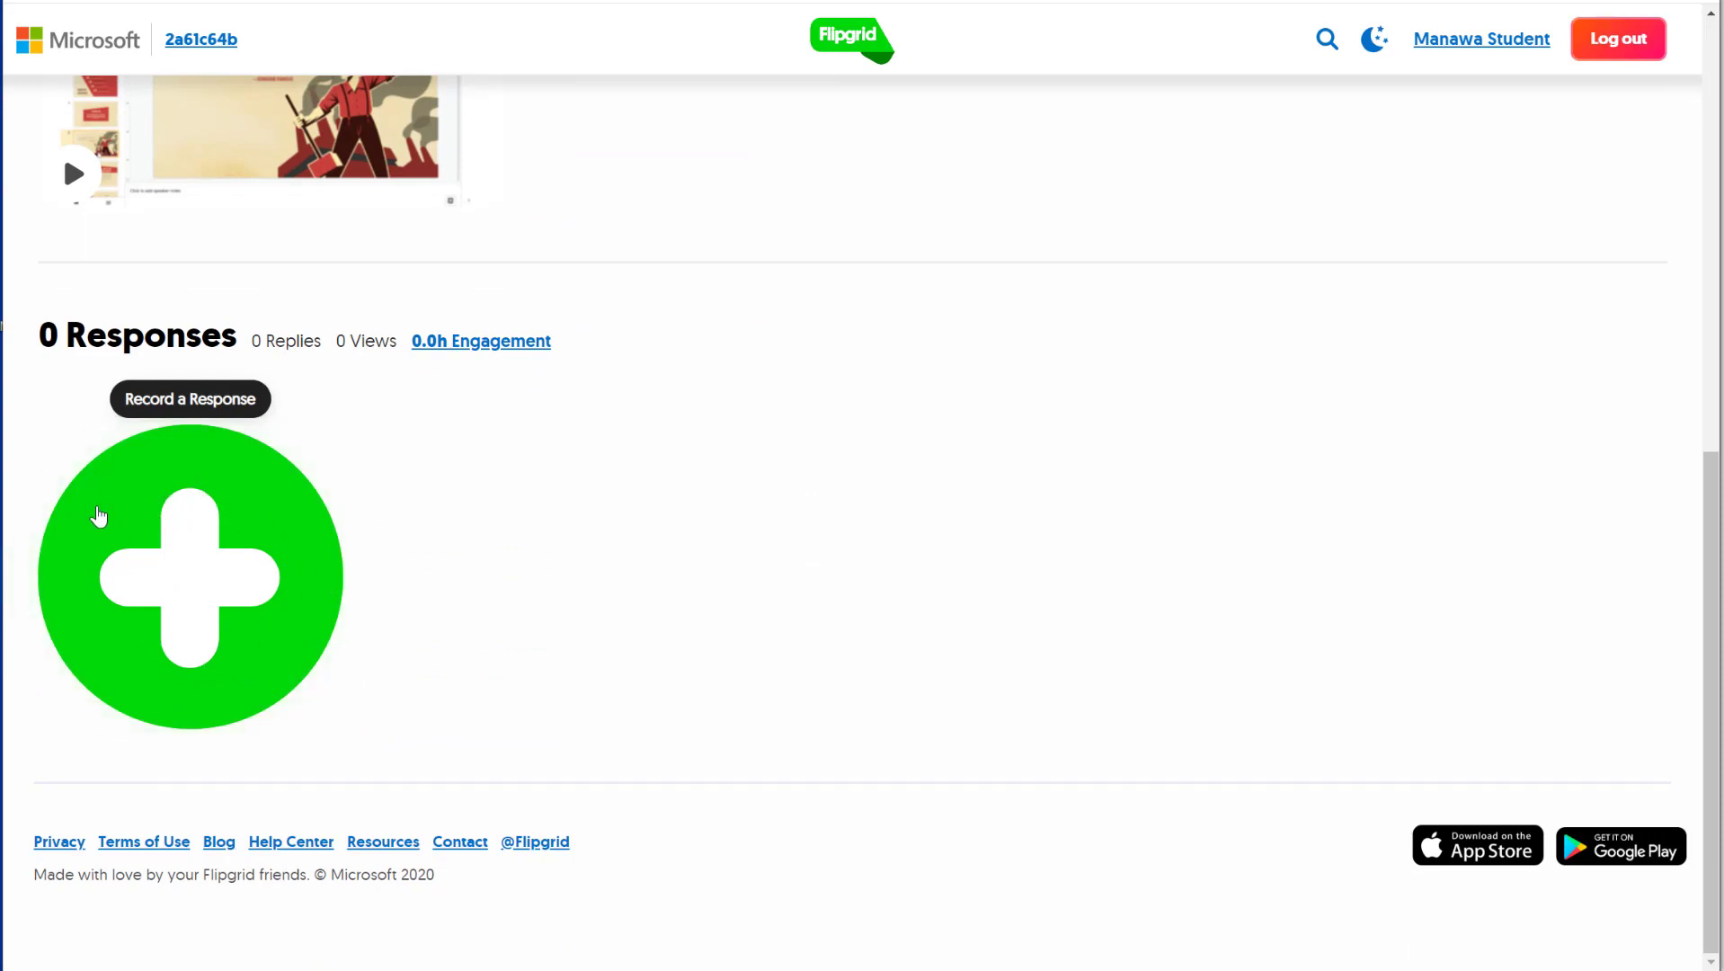
- Start a new response, record the shared Flipgrid window with Screen Recording, then stop it
left_click(283, 562)
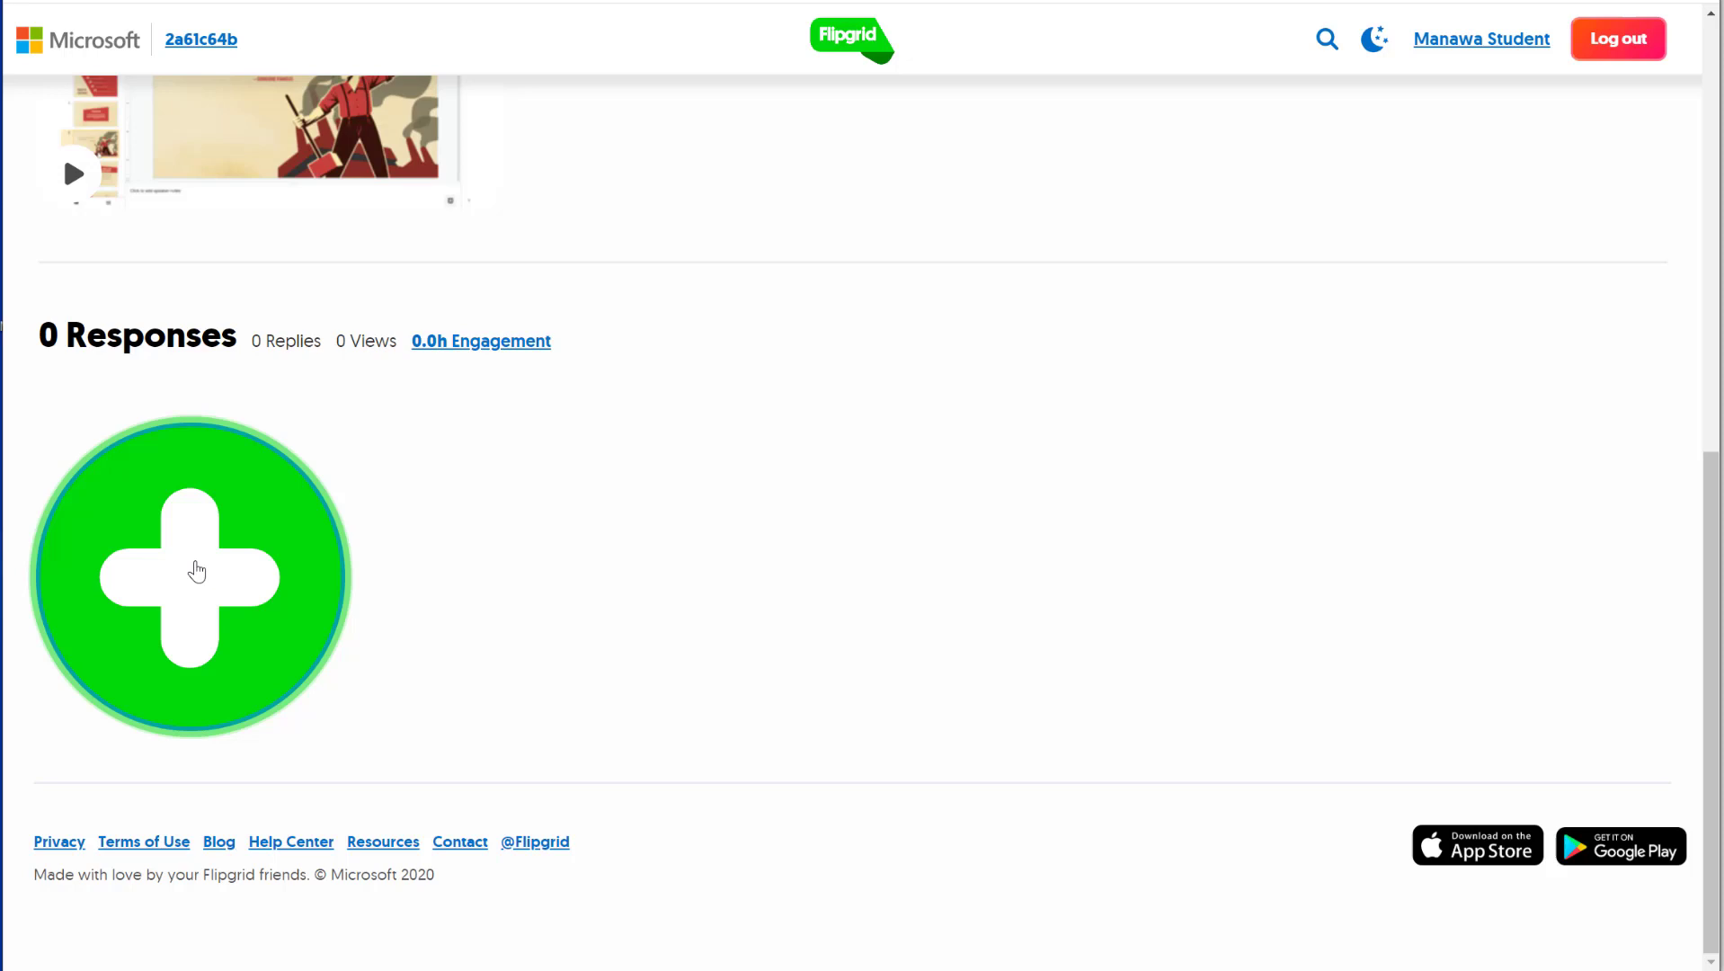
left_click(196, 571)
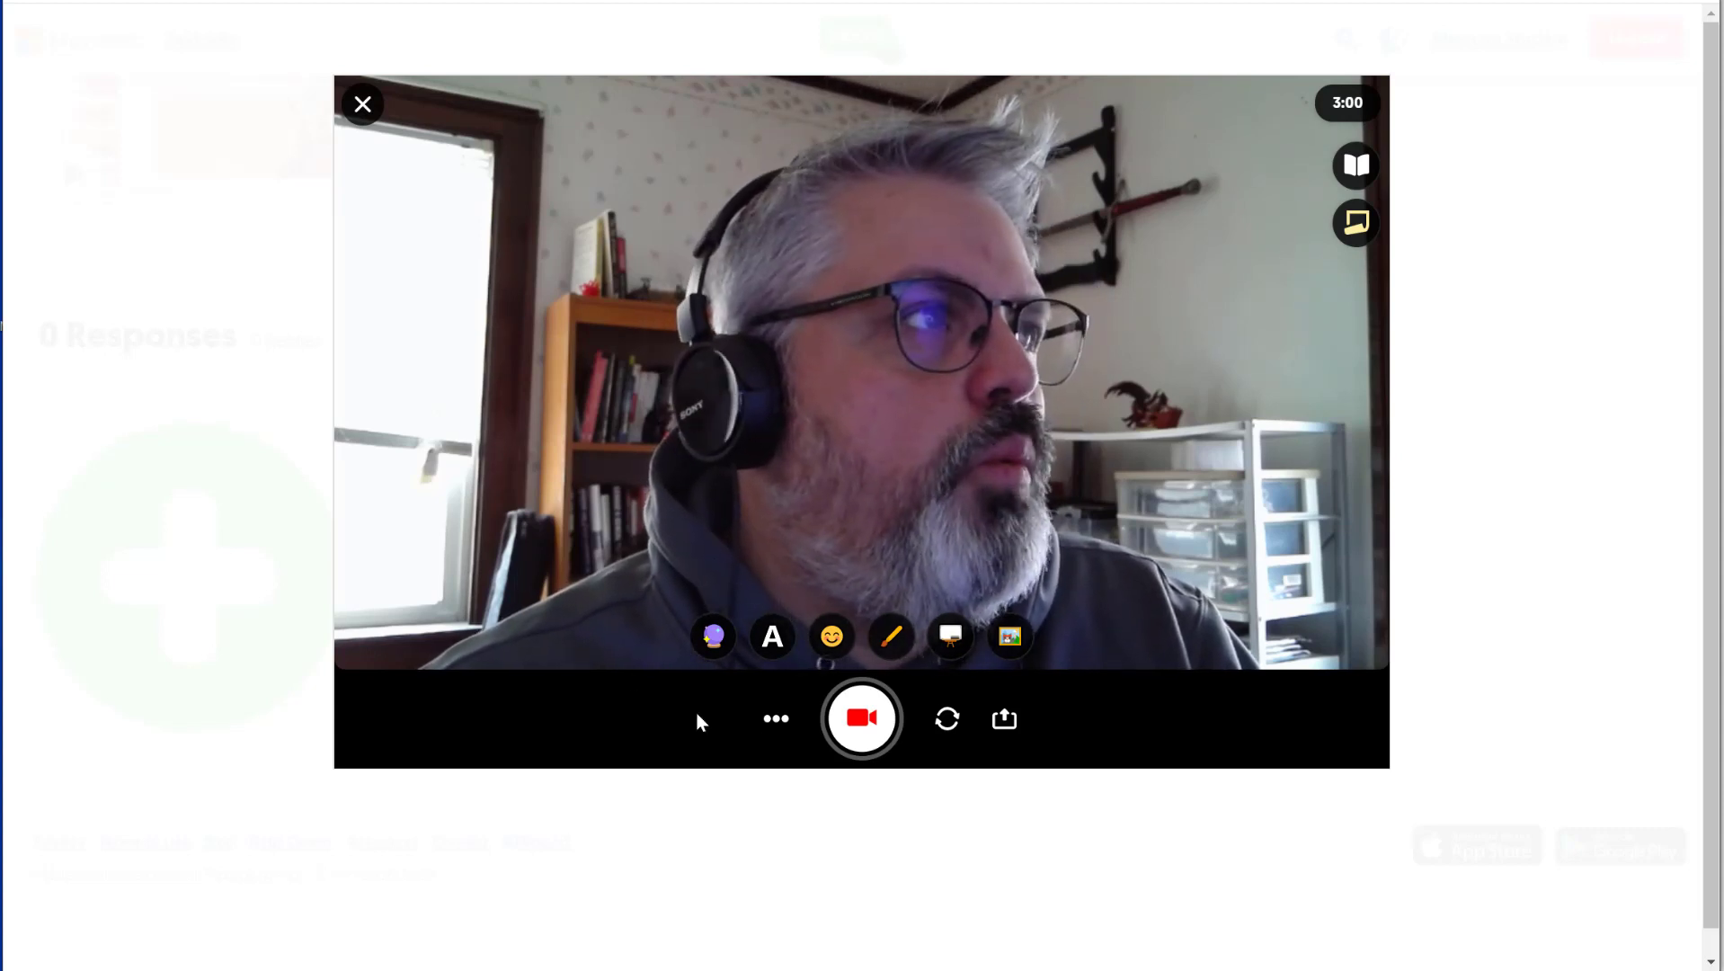
left_click(775, 723)
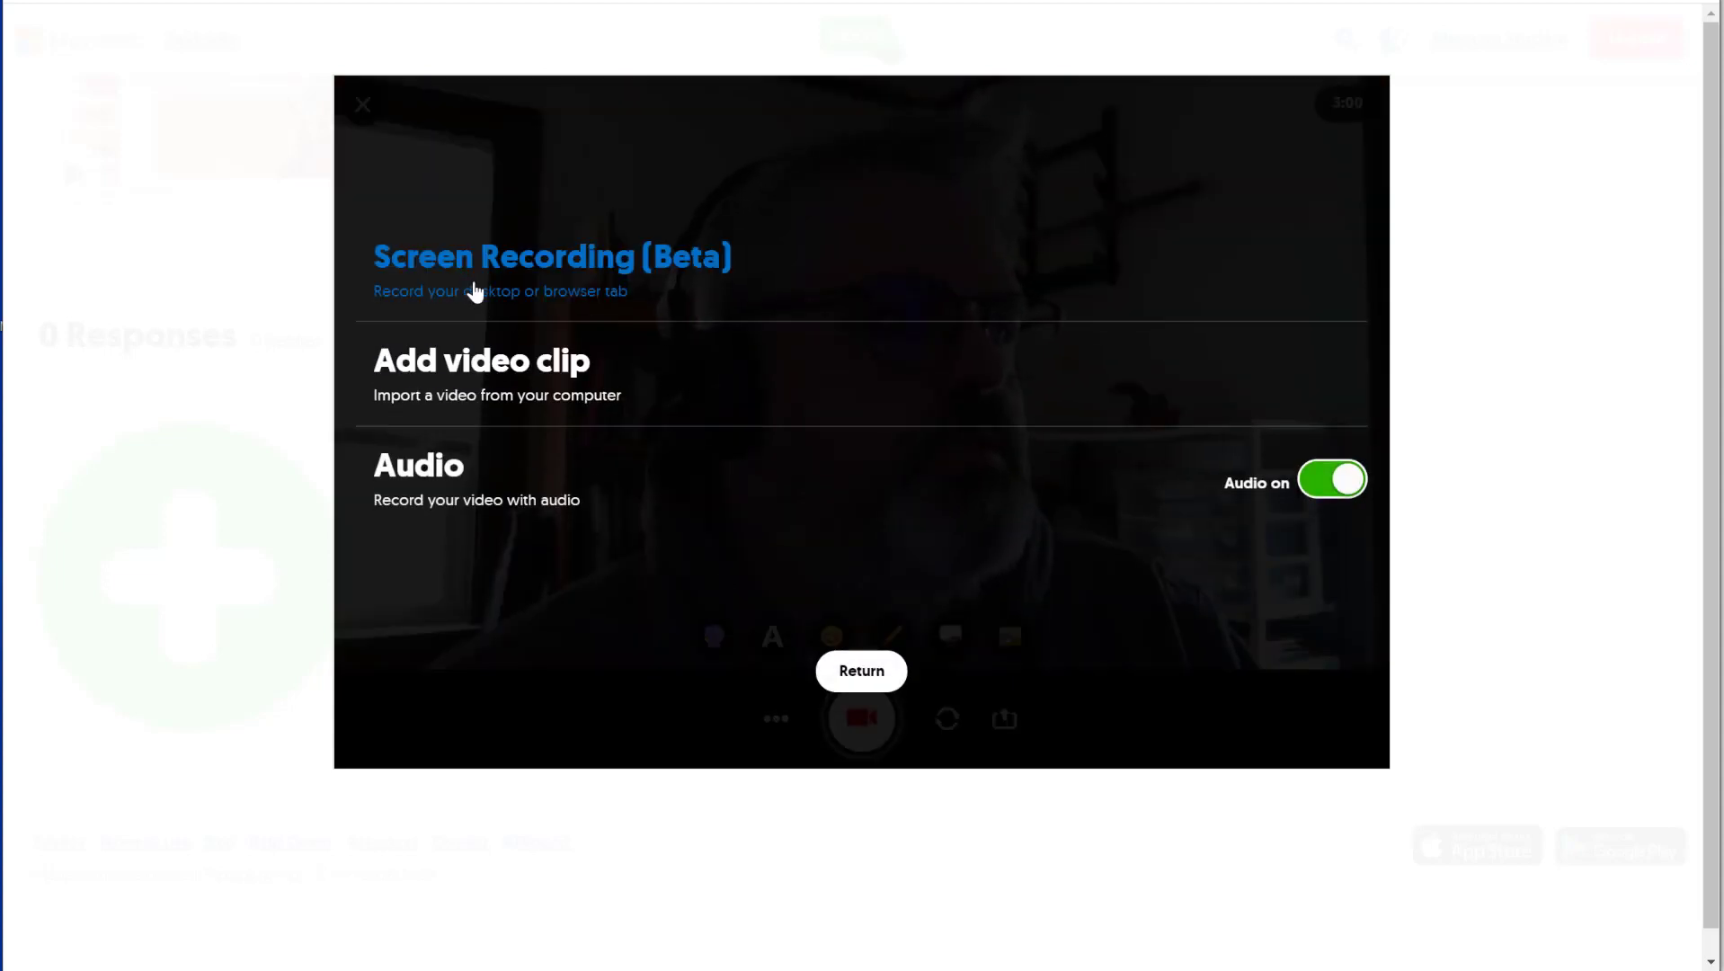
left_click(778, 284)
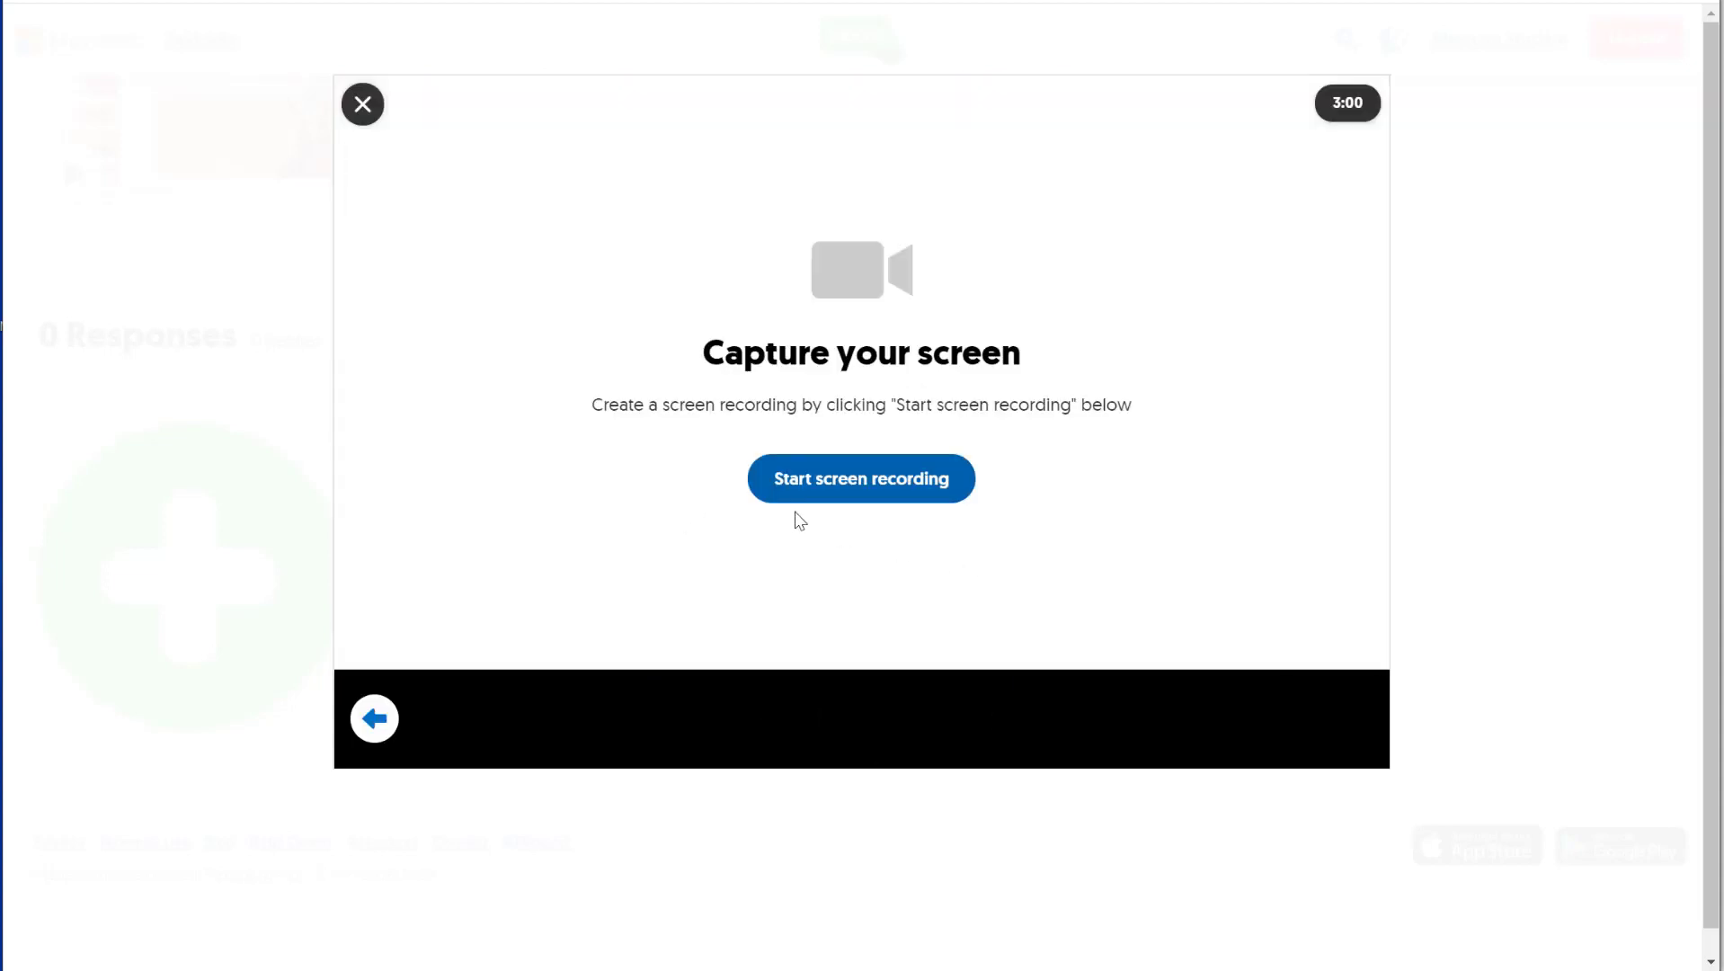
left_click(847, 489)
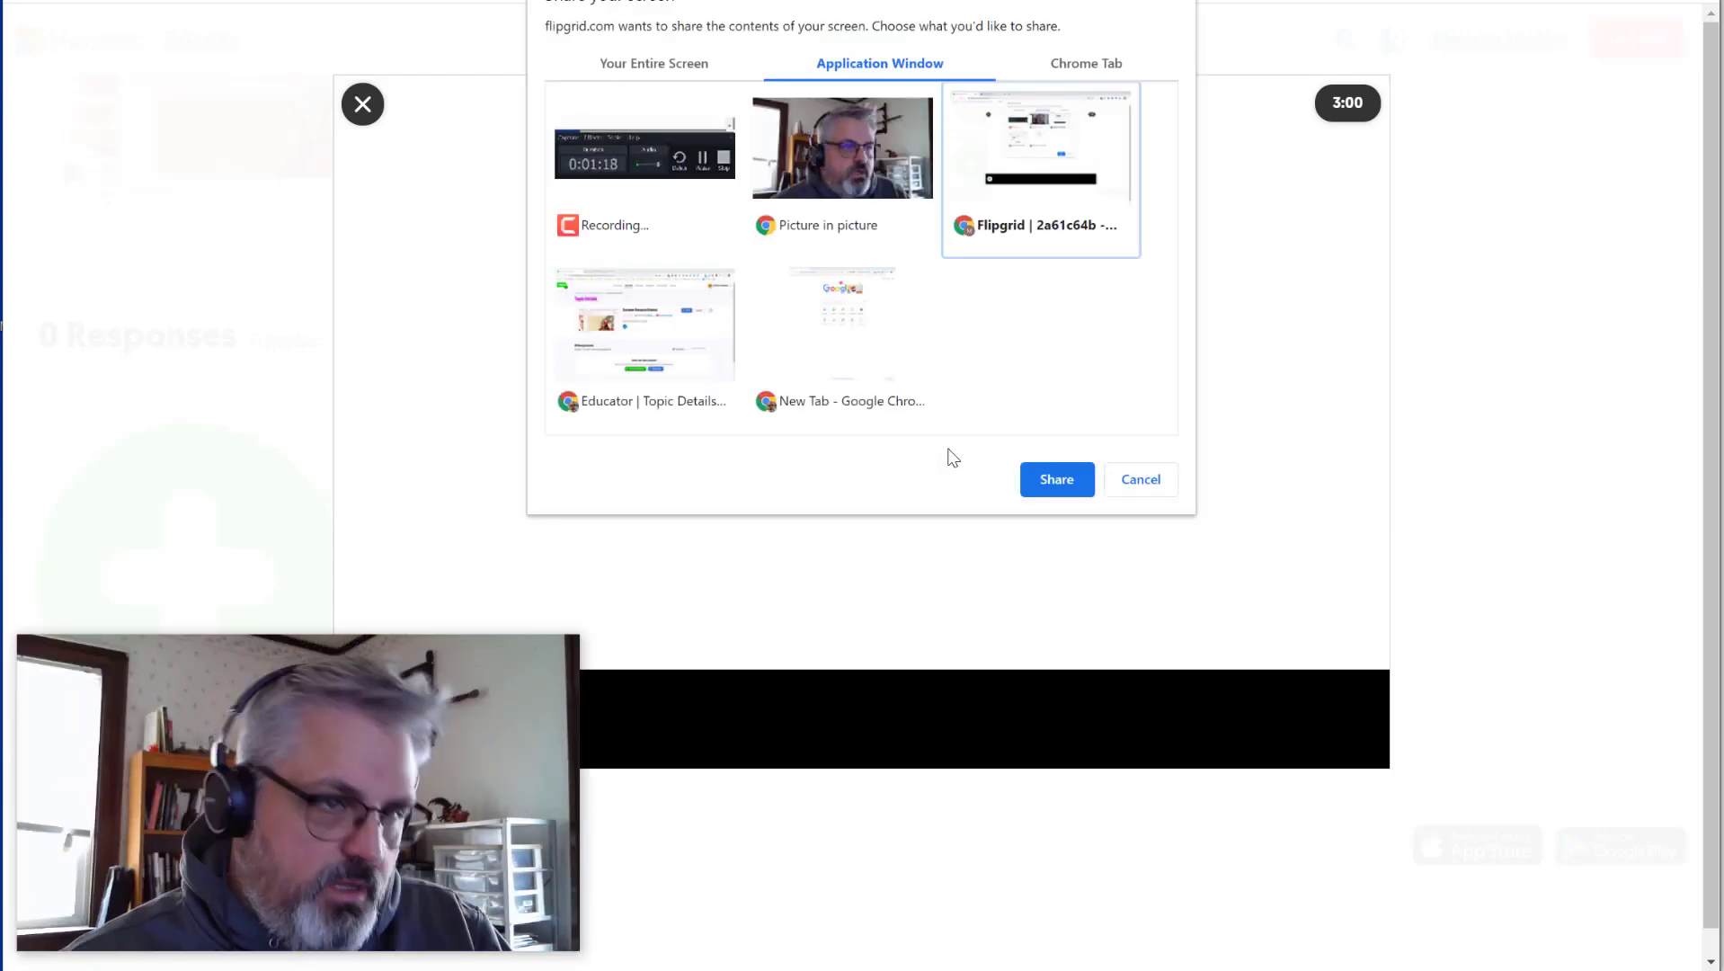
left_click(1057, 479)
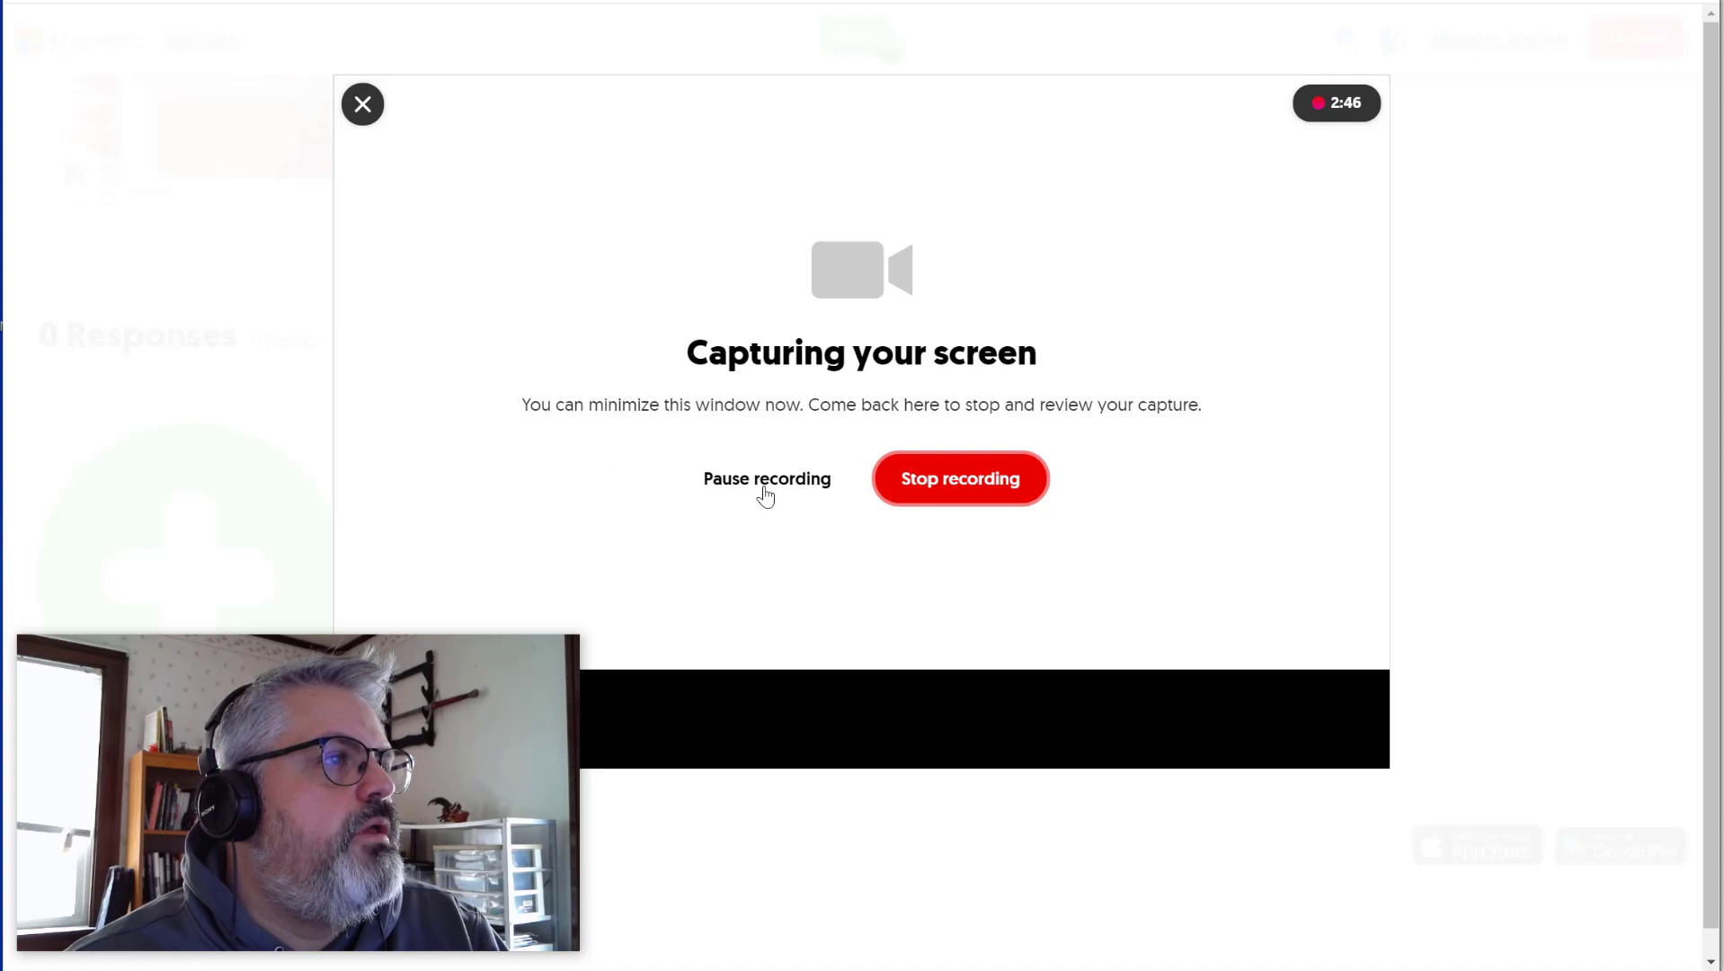
left_click(954, 486)
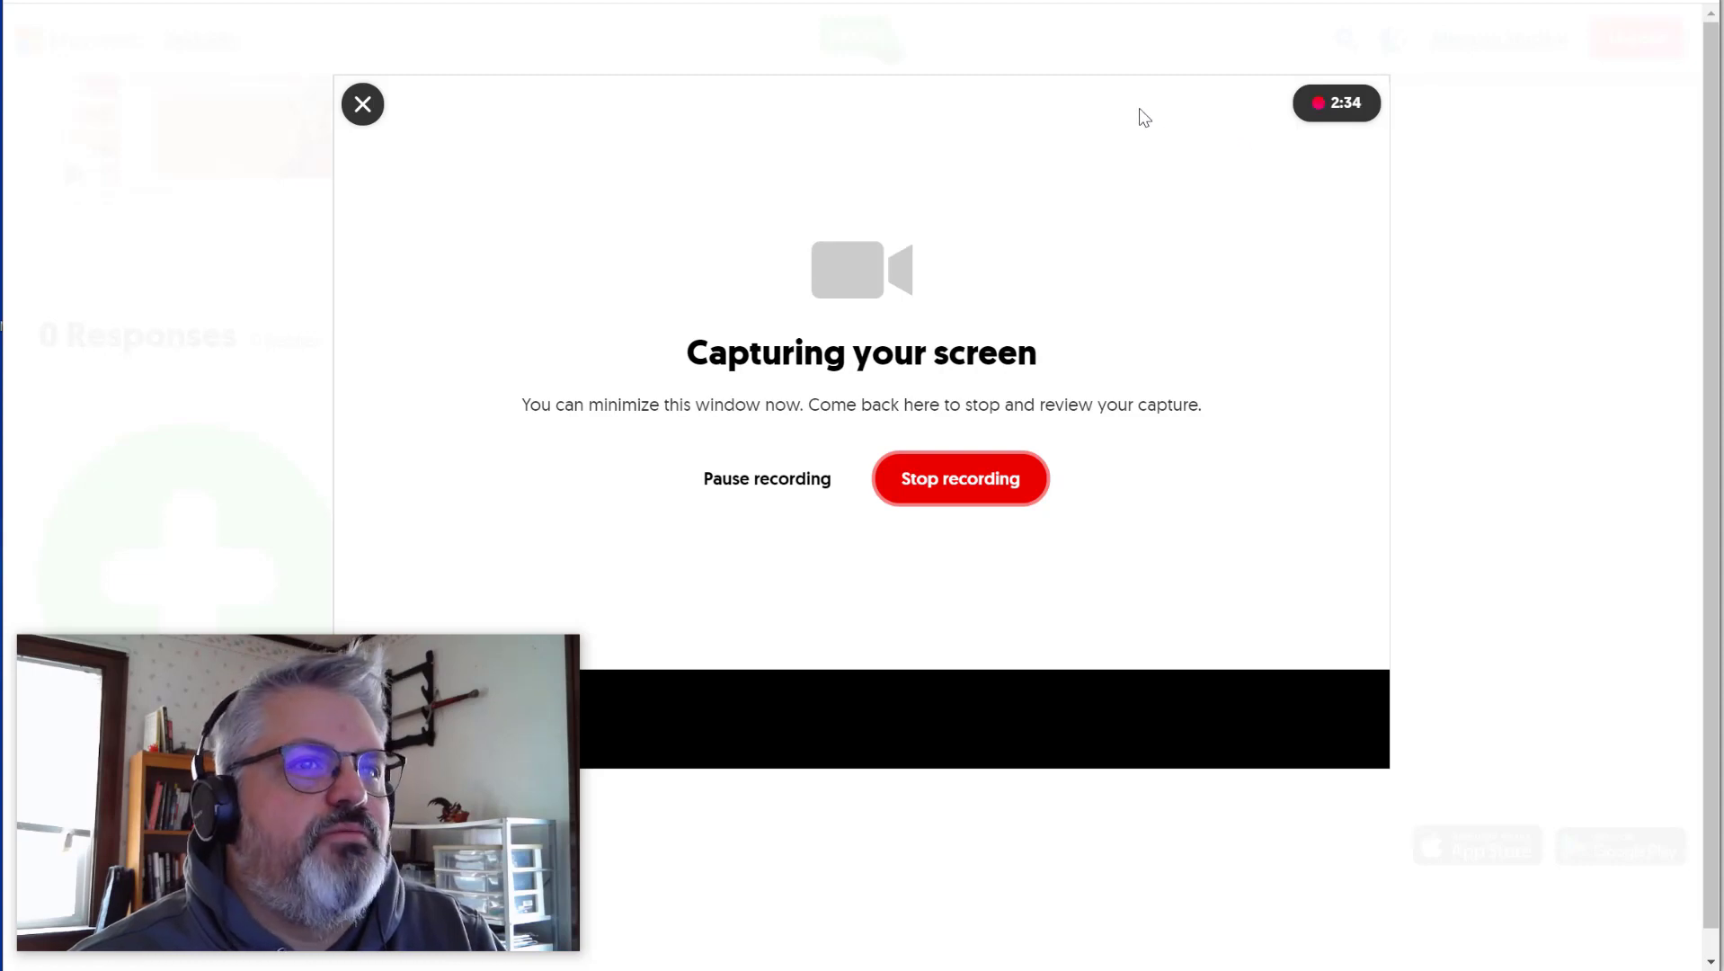
left_click(933, 494)
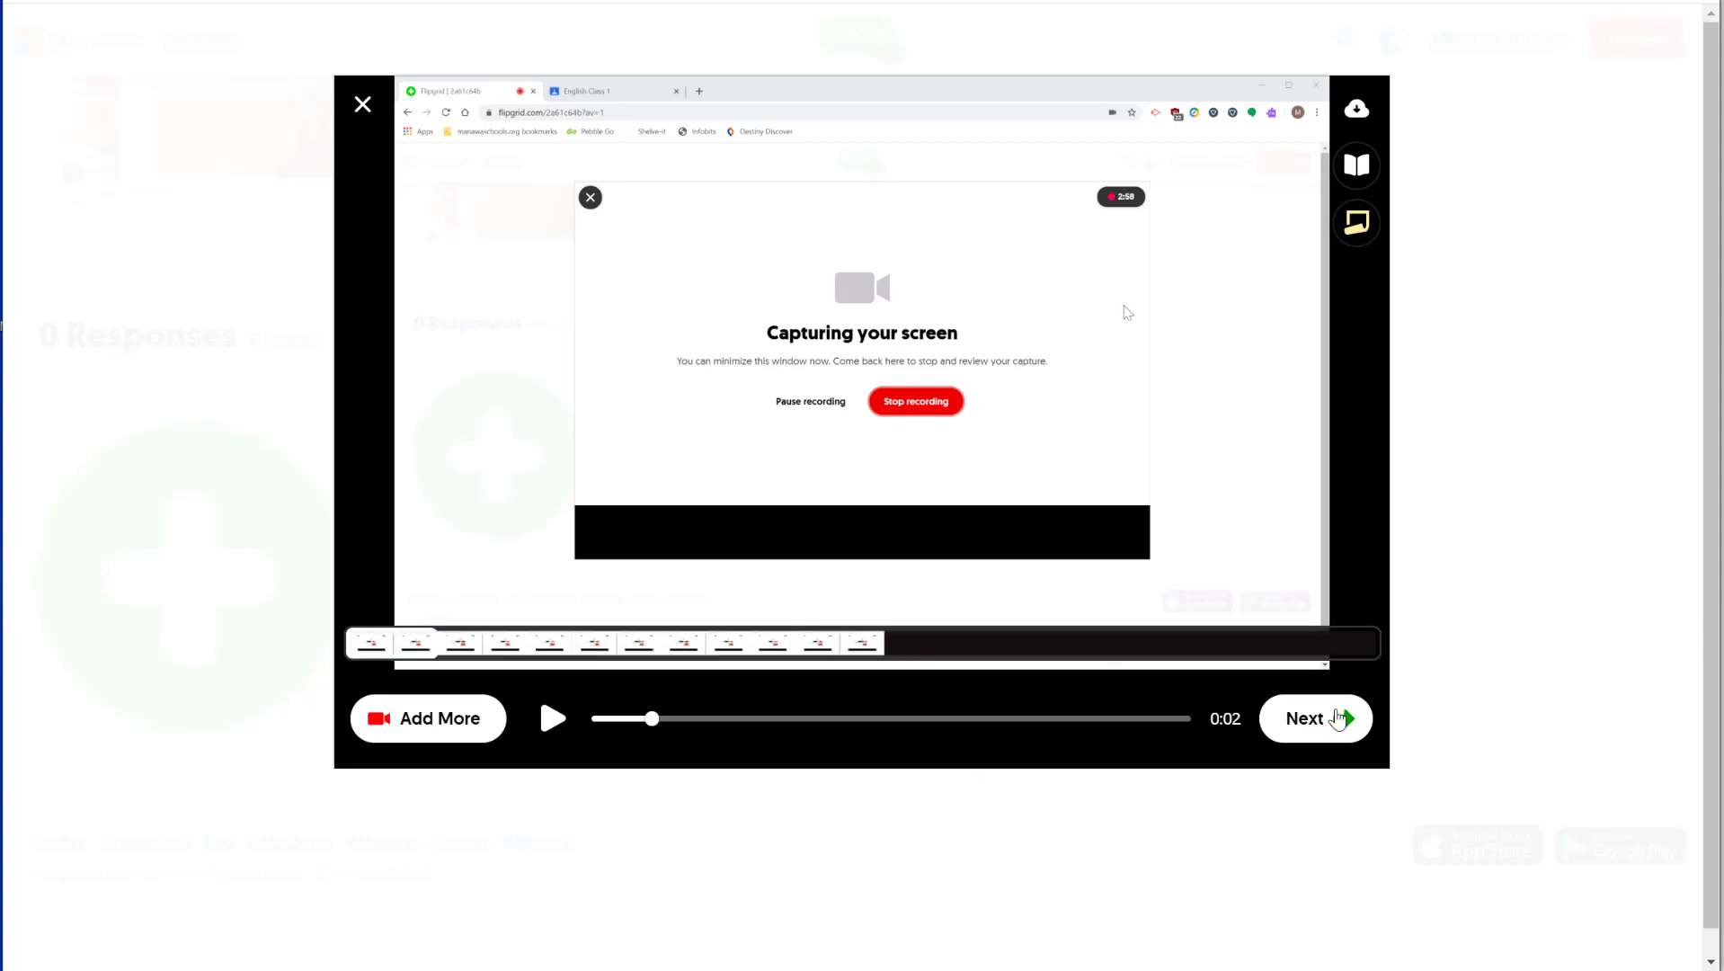
- Take a selfie, fill in the student's display name, and submit the video response
left_click(1312, 733)
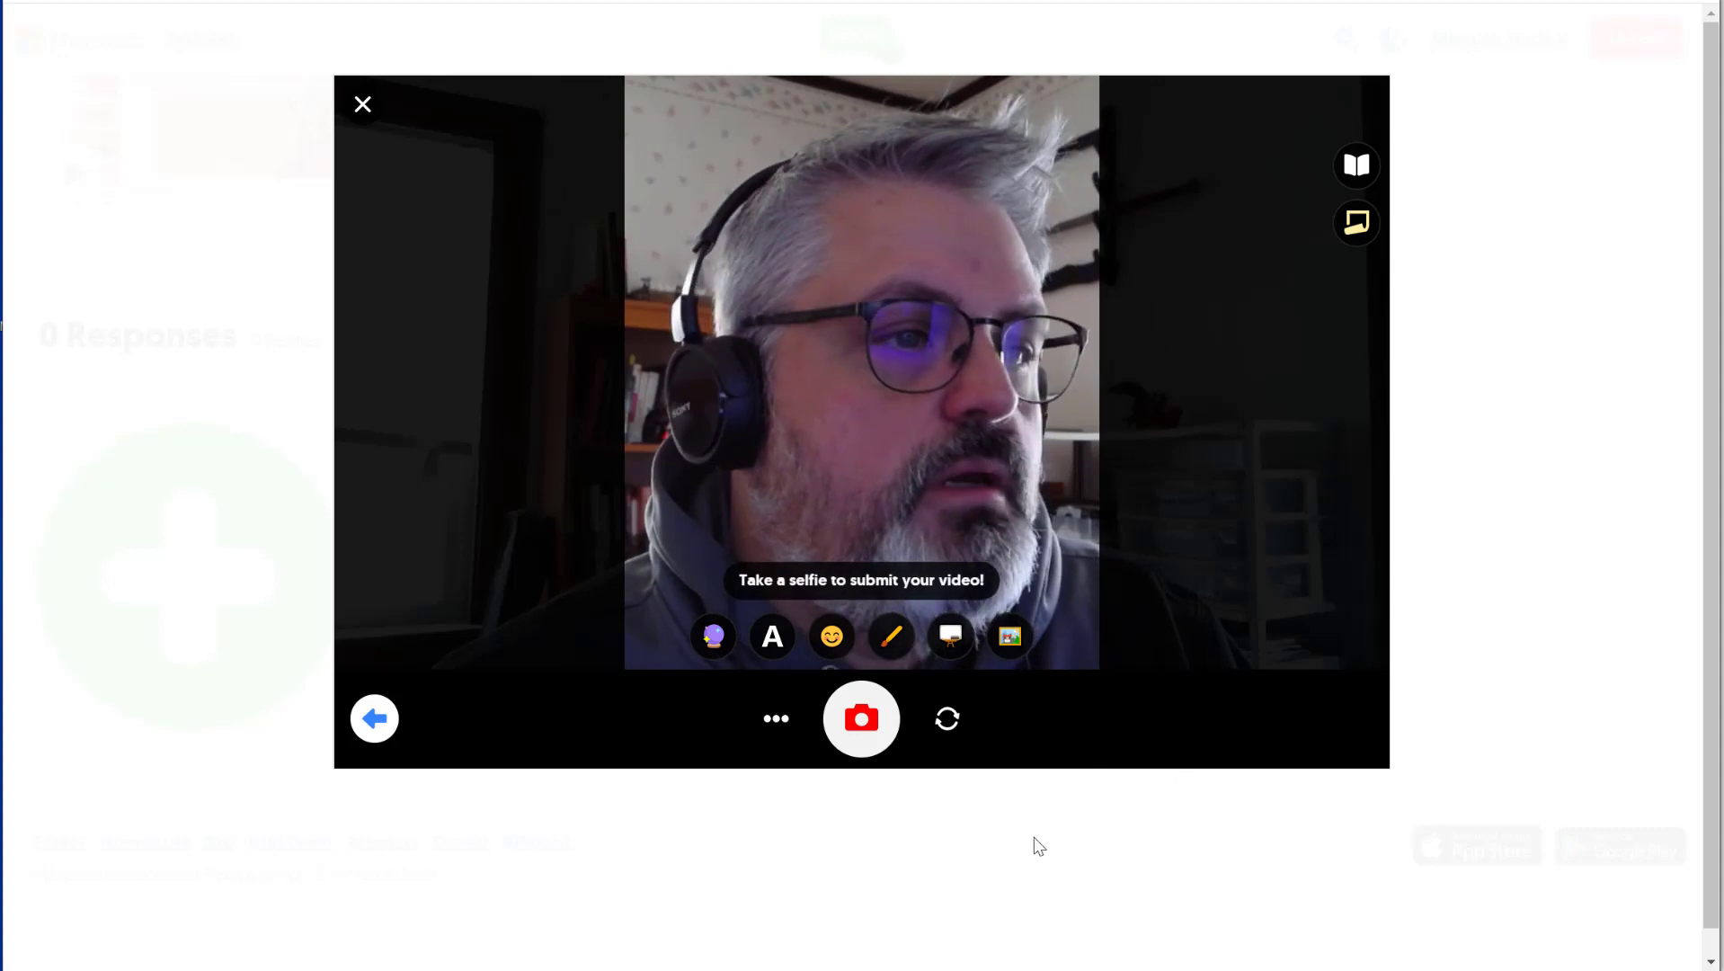
left_click(861, 718)
left_click(1325, 733)
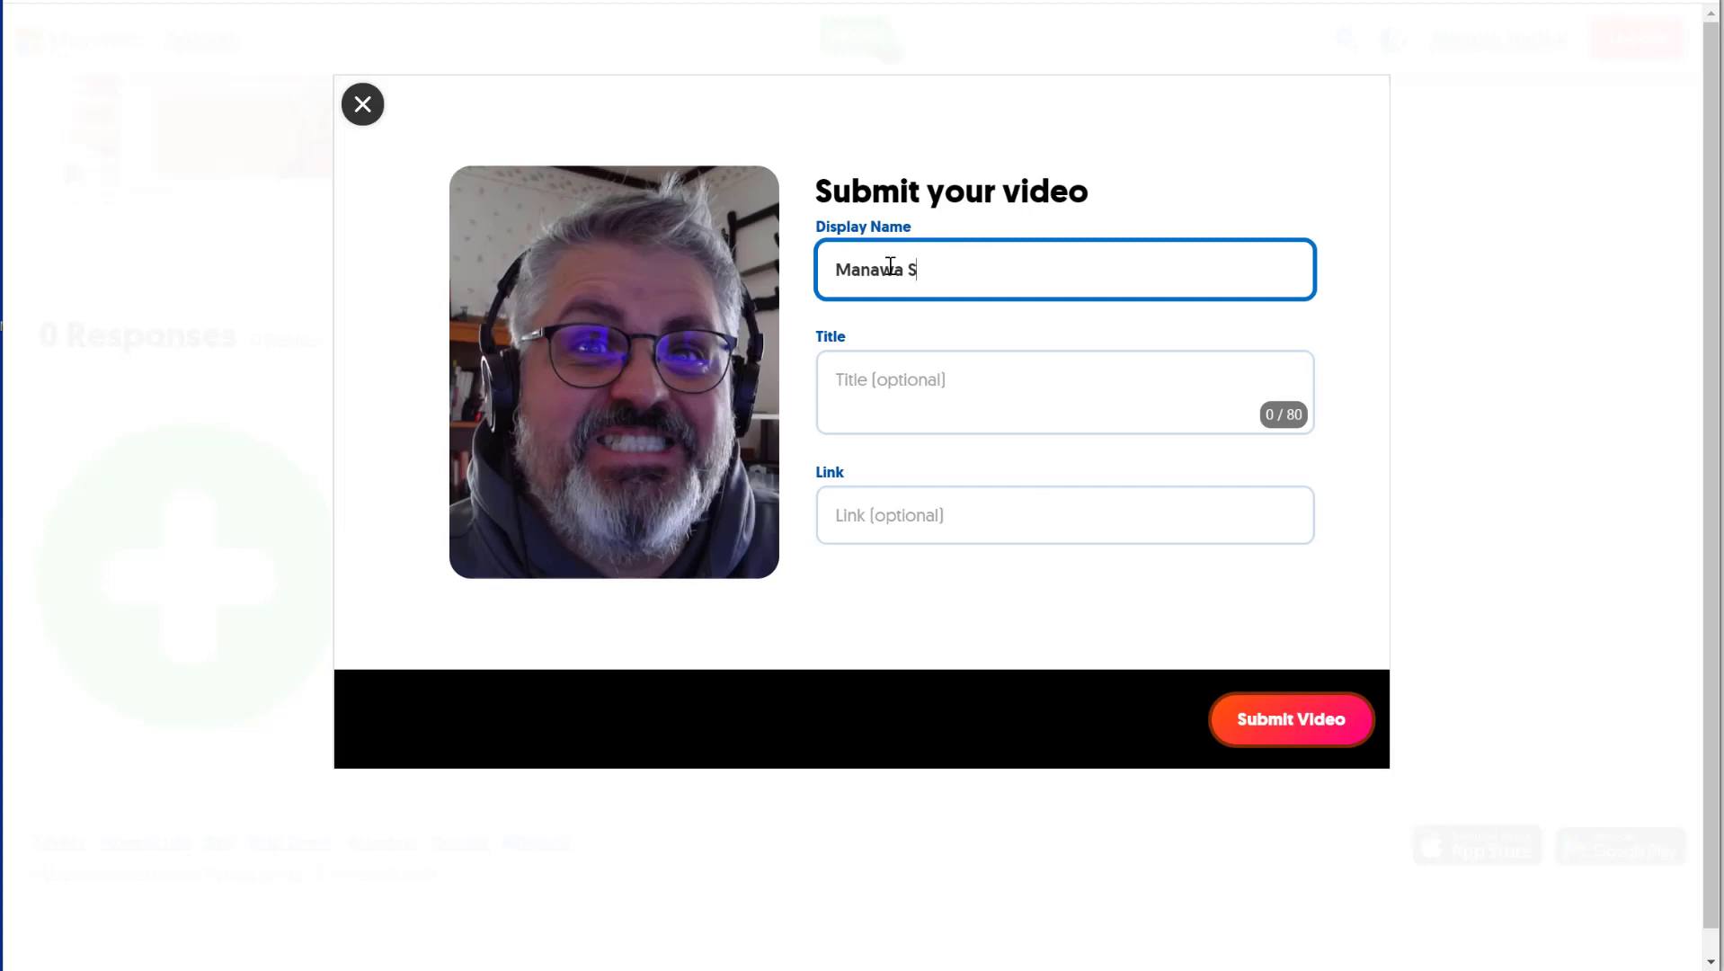
left_click(895, 400)
left_click(926, 525)
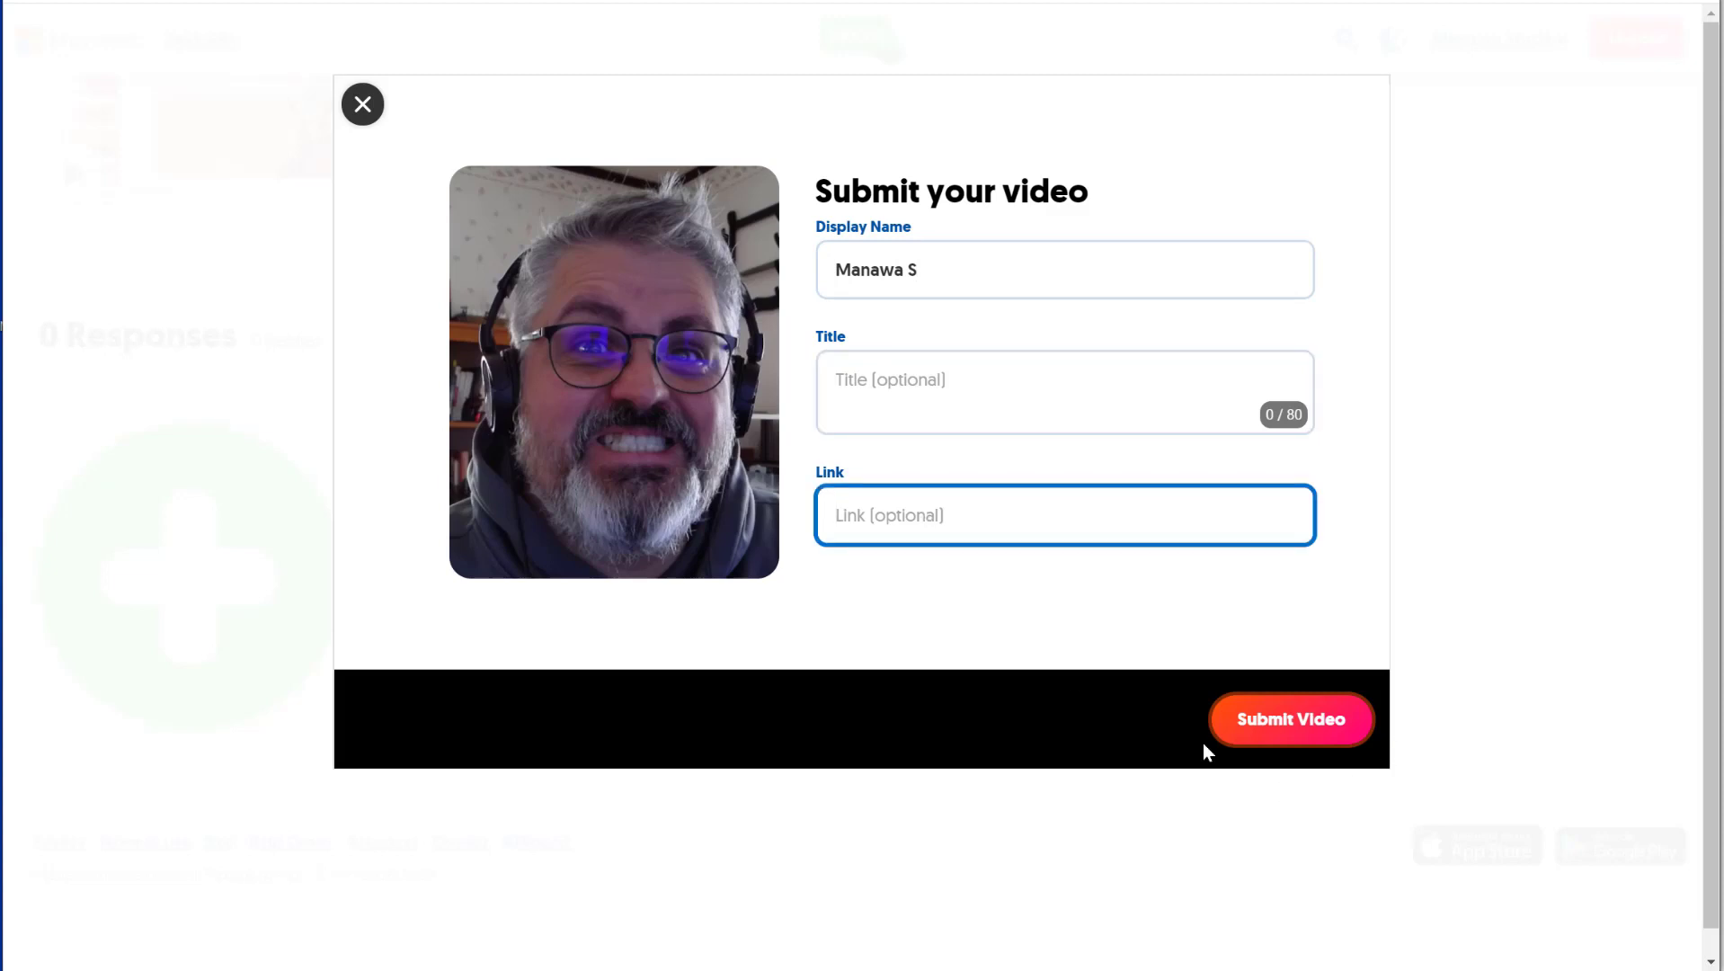
left_click(1281, 735)
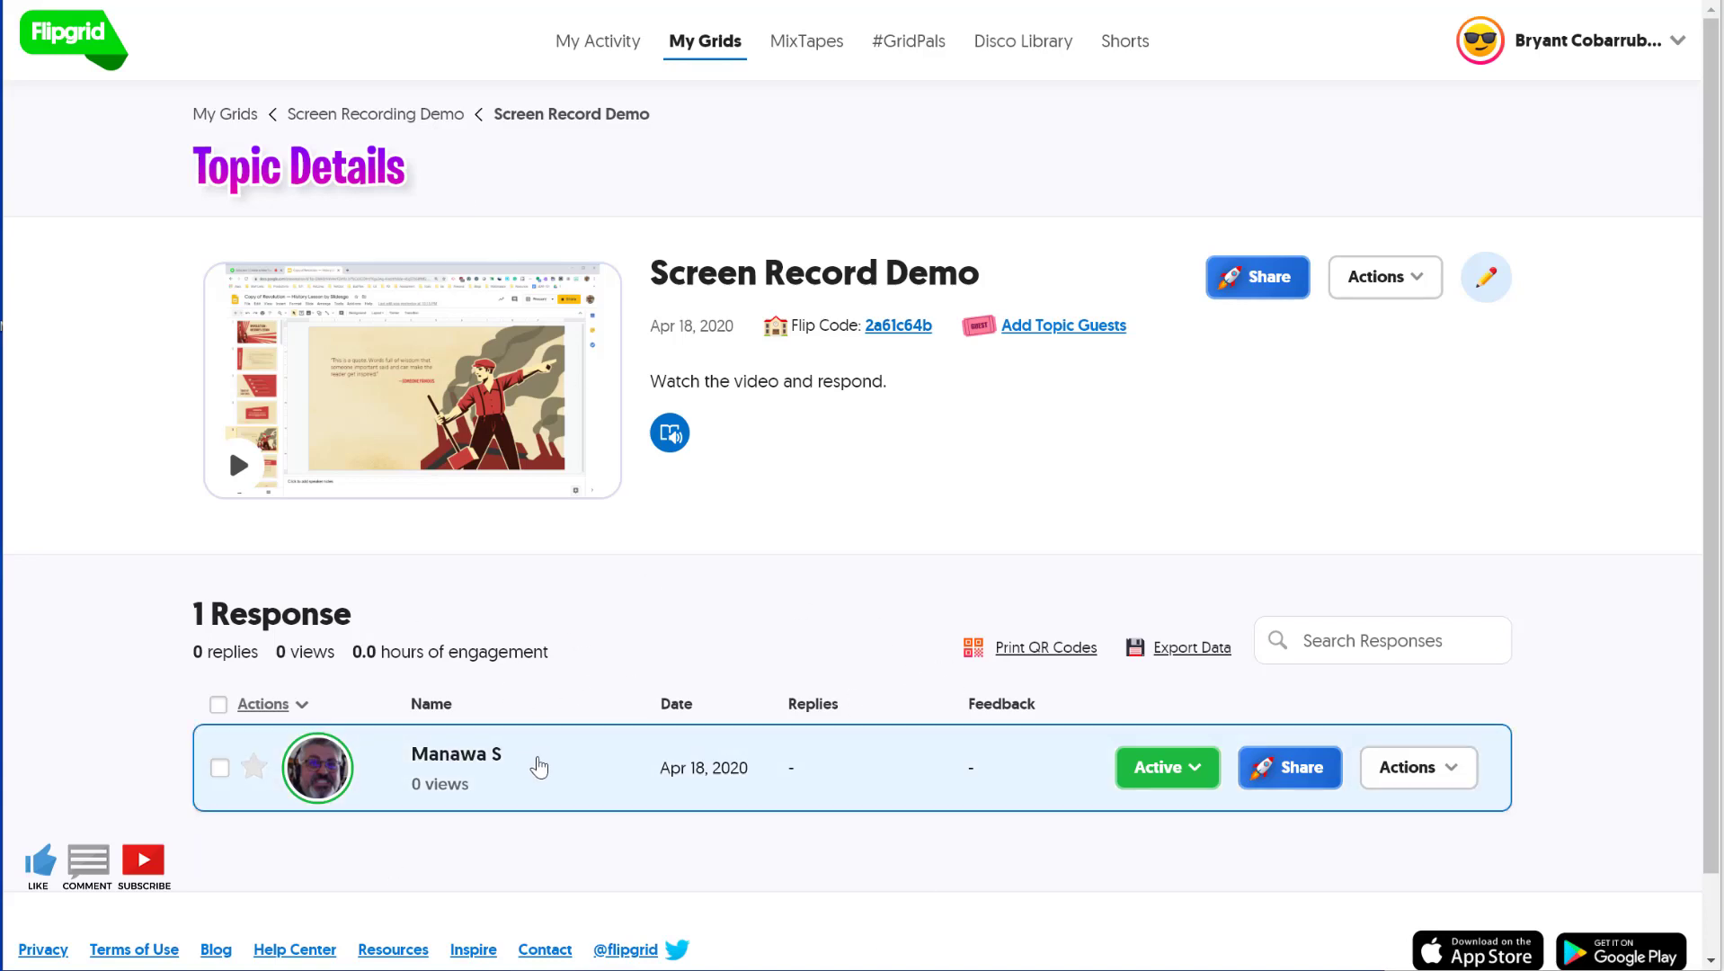
- Open the student's response, play and pause its video, then view its Edit tab
left_click(535, 763)
left_click(362, 589)
left_click(362, 590)
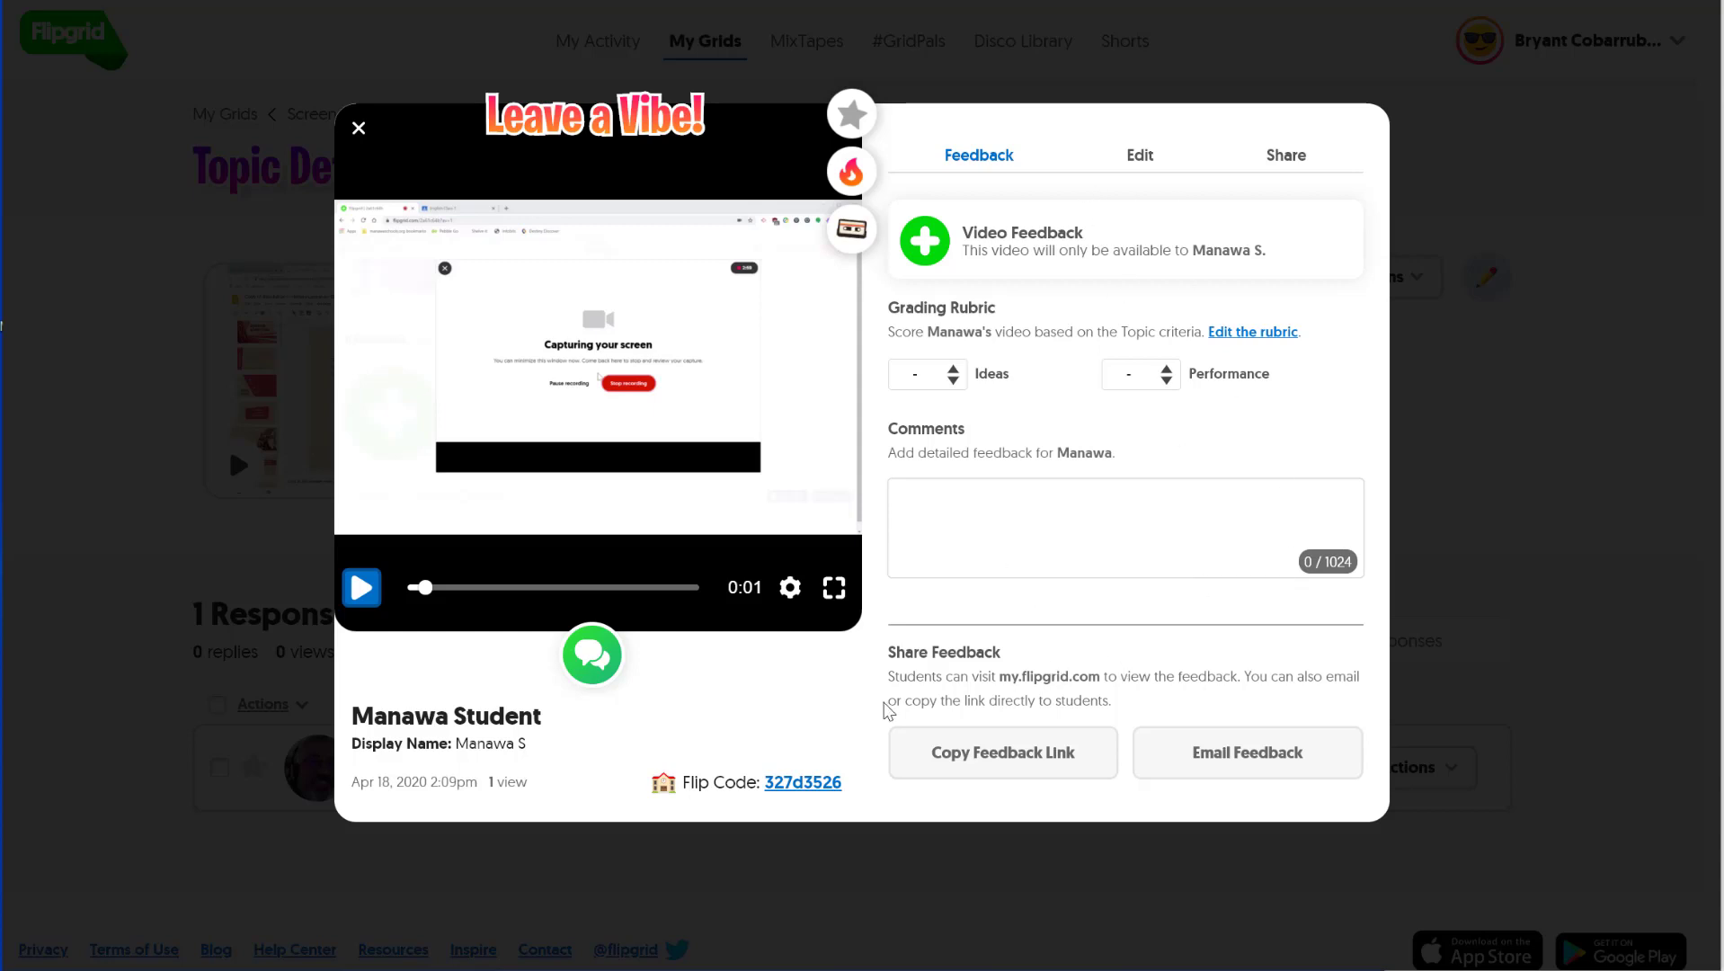
left_click(1140, 158)
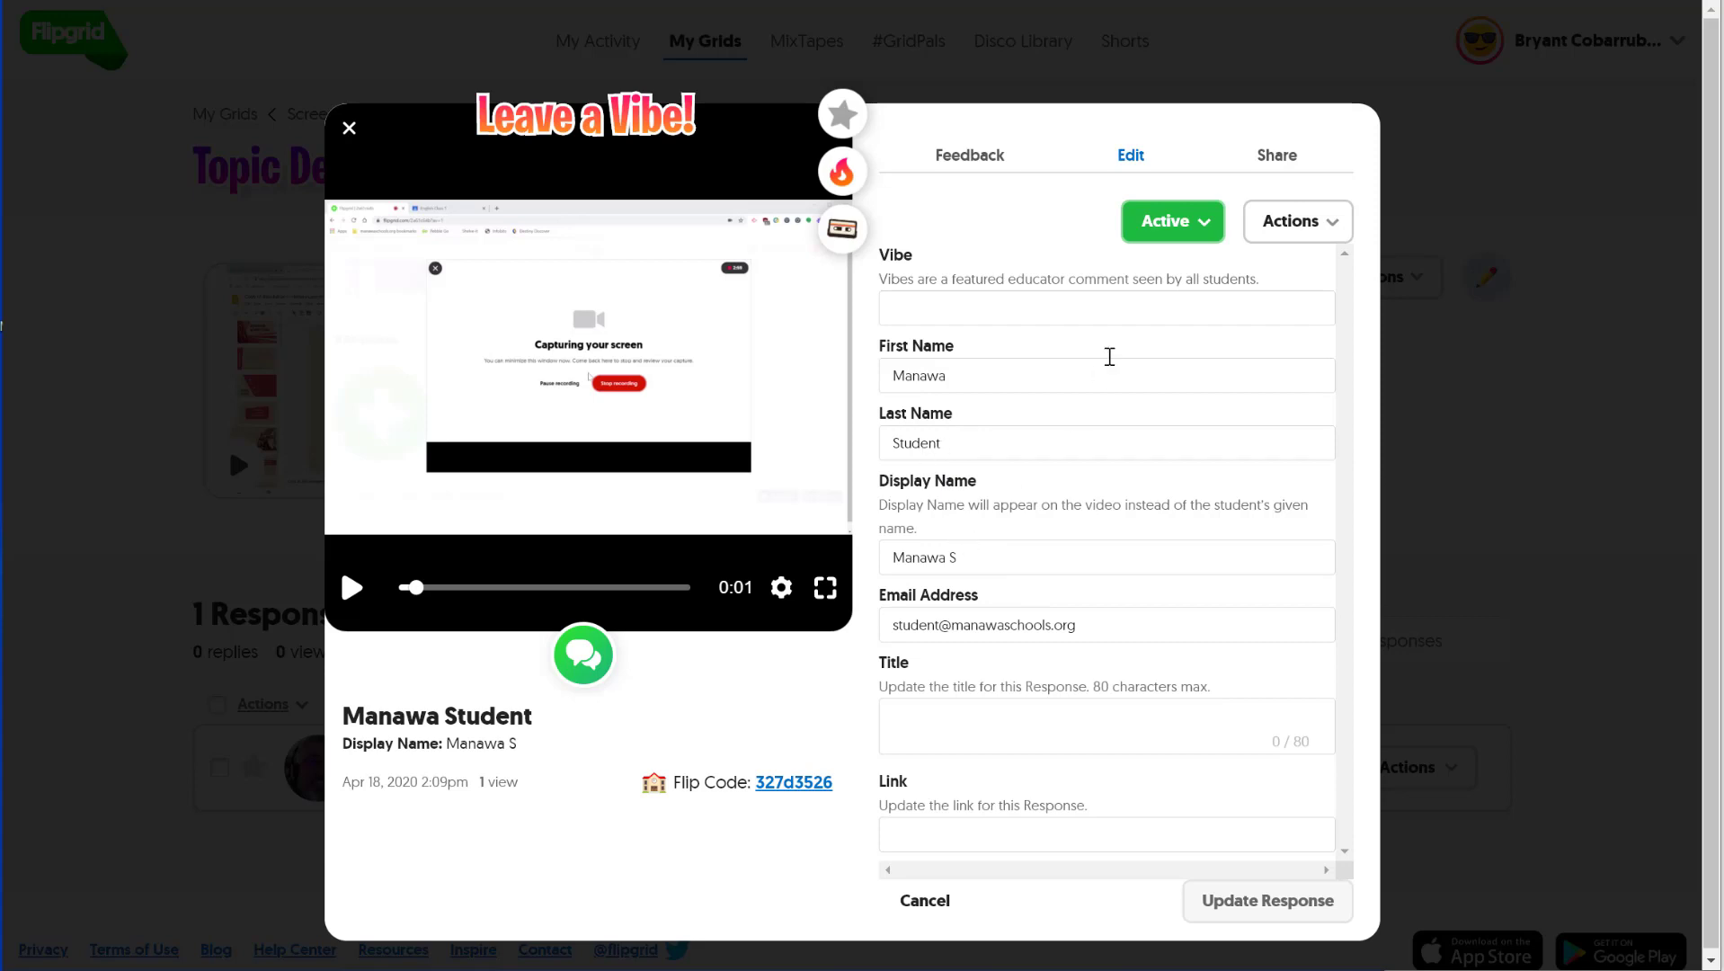
left_click(1172, 221)
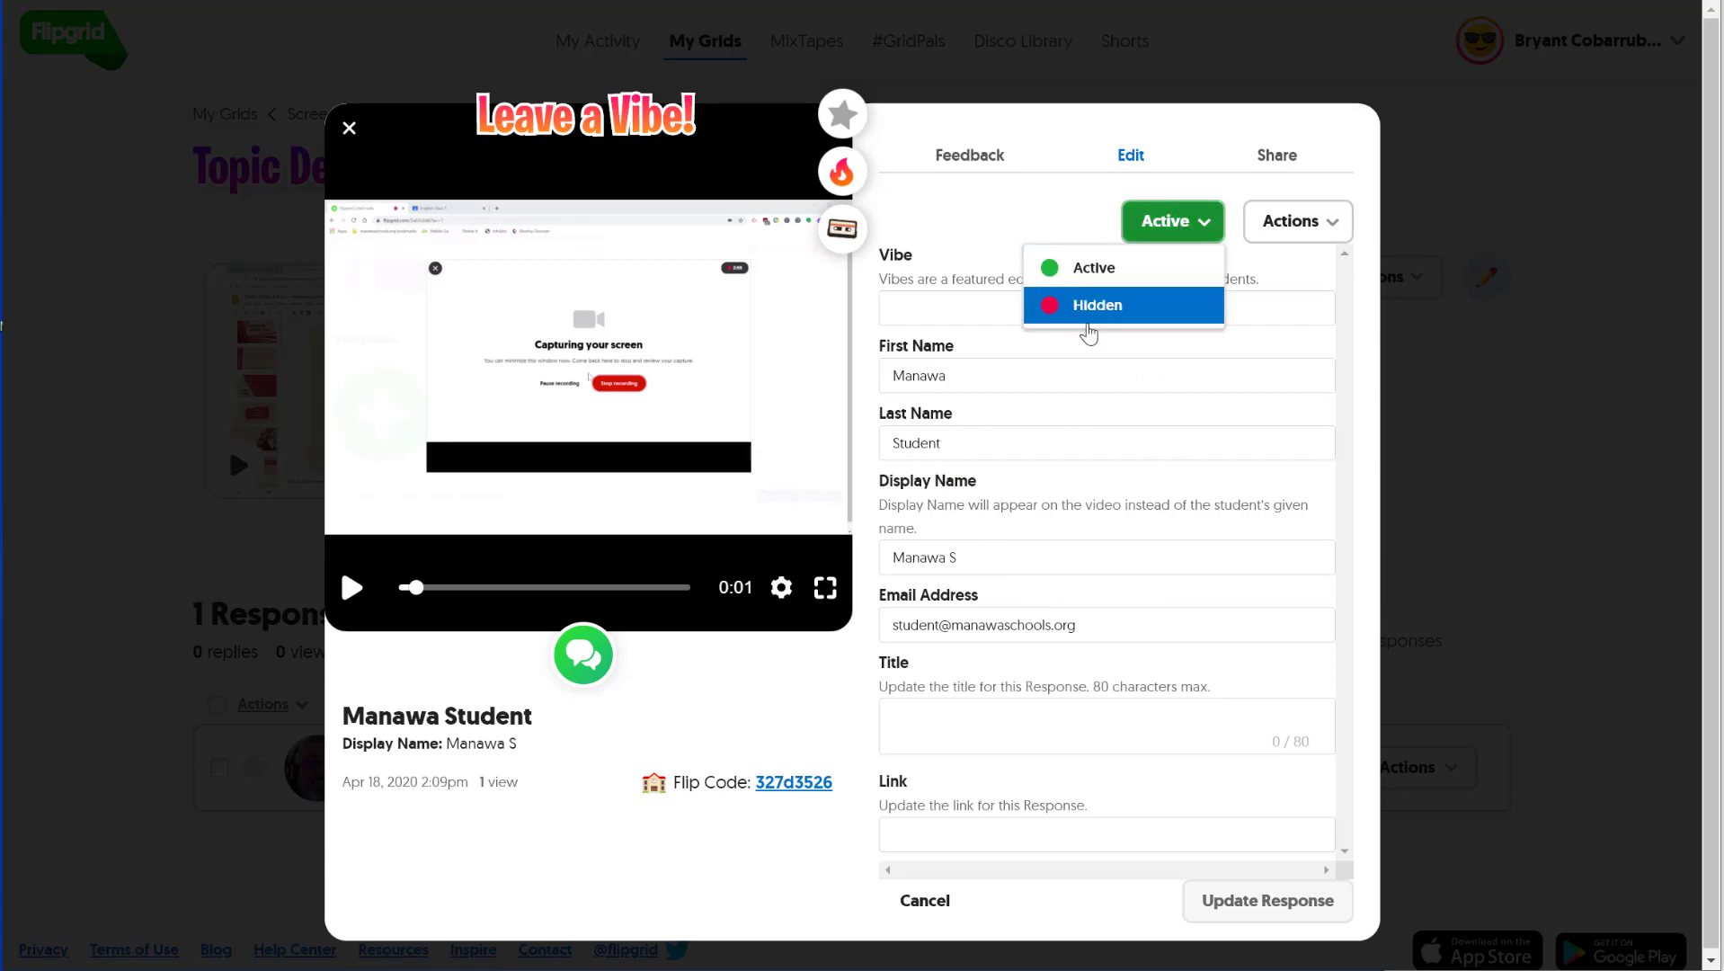
left_click(1340, 223)
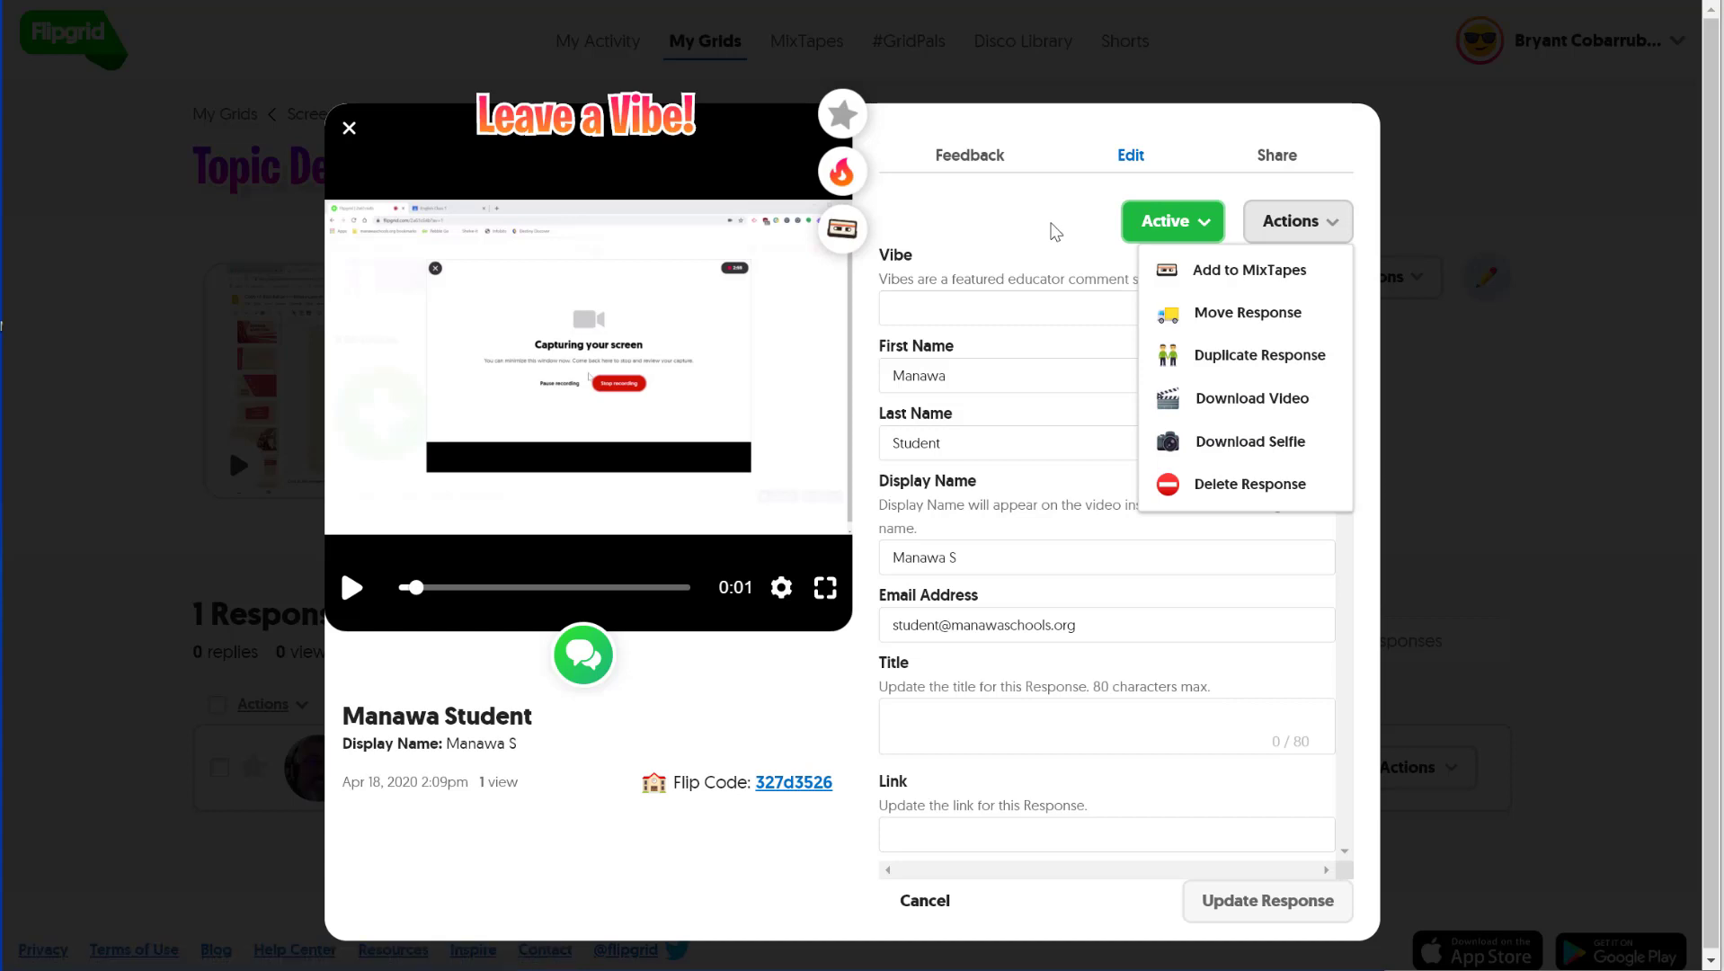
left_click(1056, 232)
left_click(947, 306)
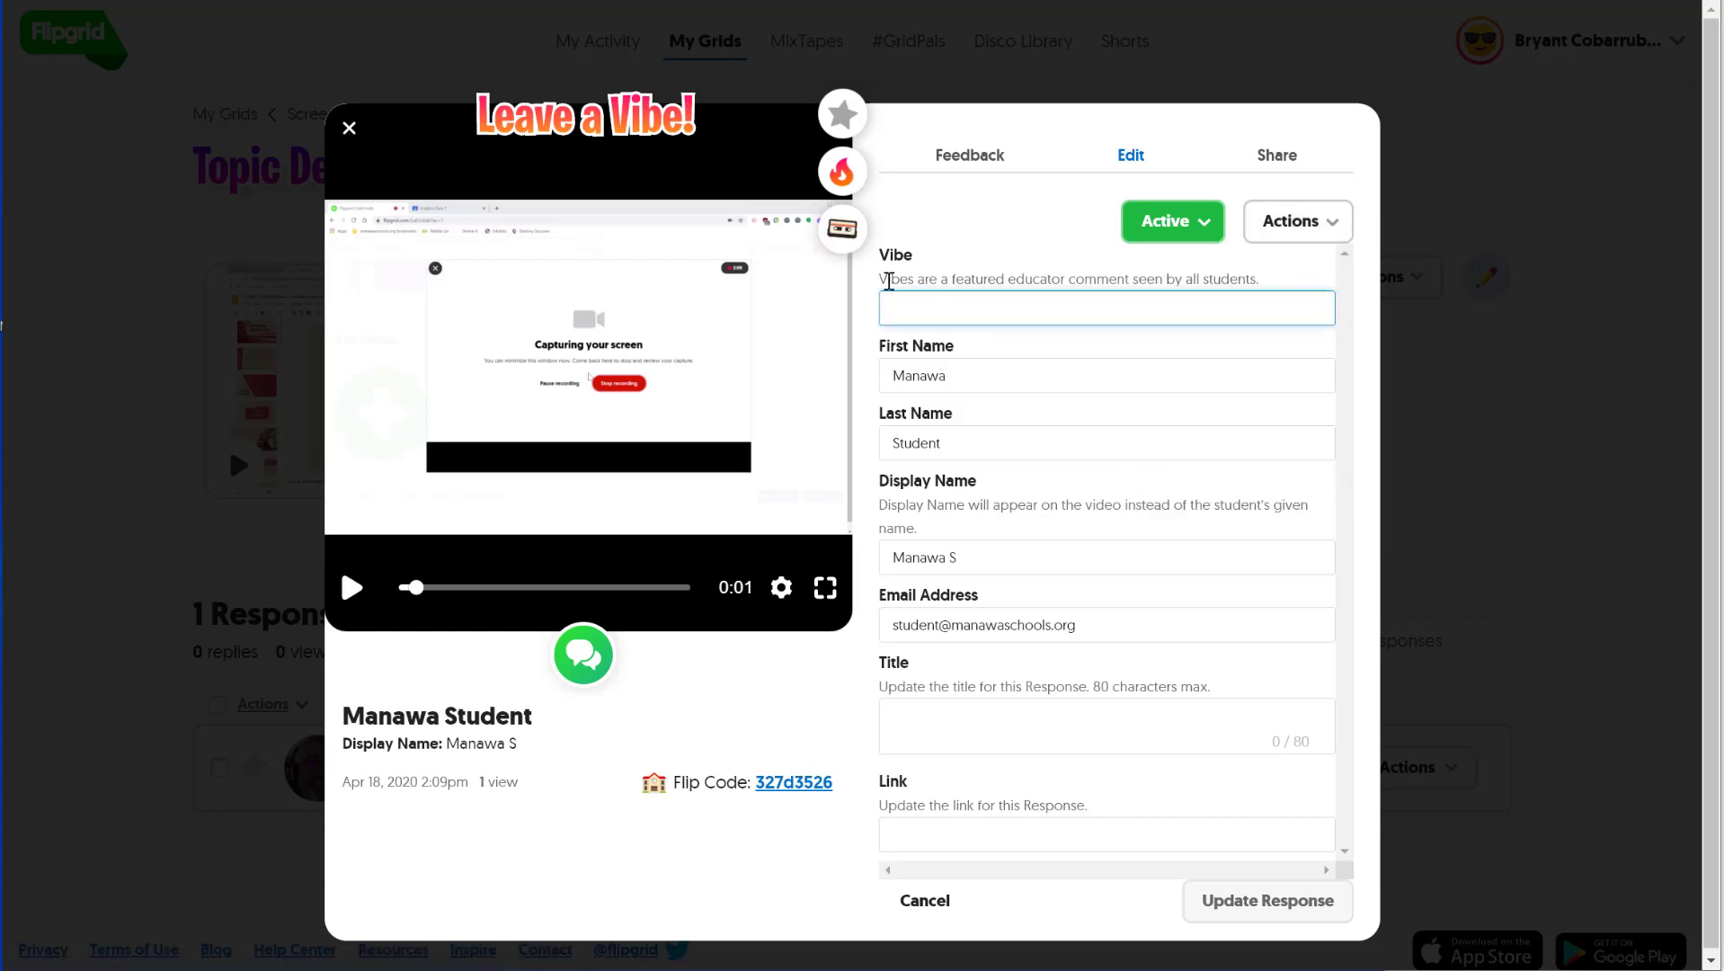
mouse_move(888, 281)
left_mouse_down()
mouse_move(1272, 285)
mouse_move(825, 282)
mouse_move(913, 276)
left_mouse_up()
left_click(914, 274)
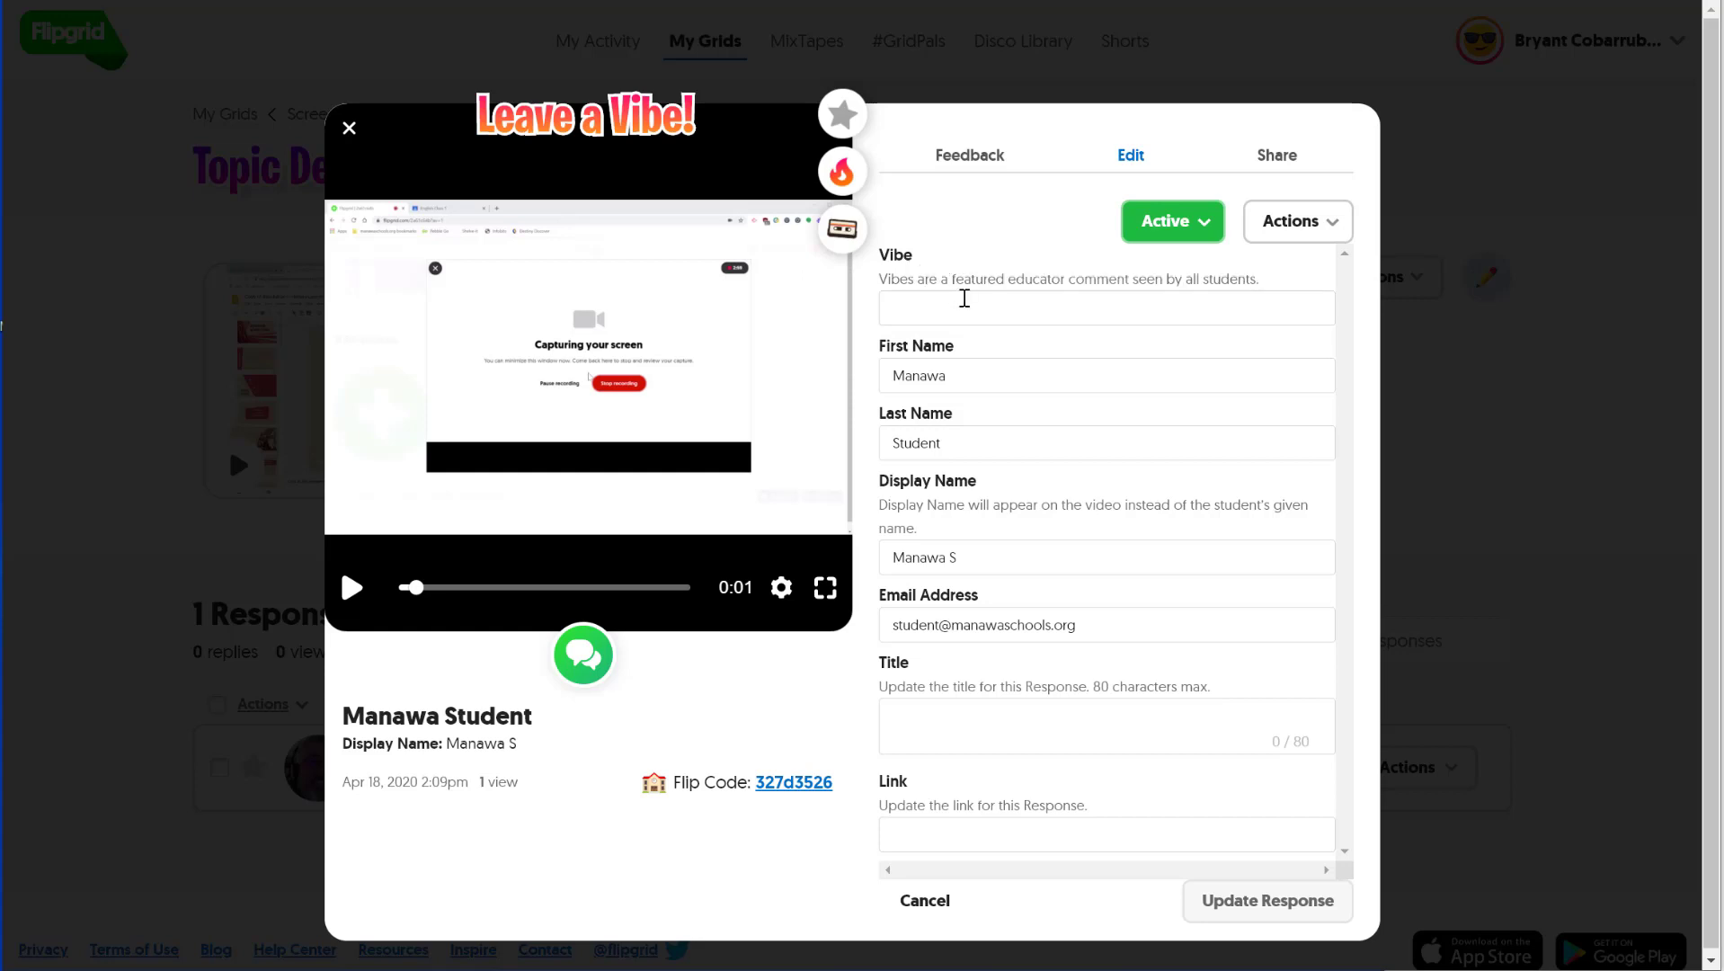
left_click_drag(1168, 280, 980, 277)
left_click(980, 275)
left_click(953, 314)
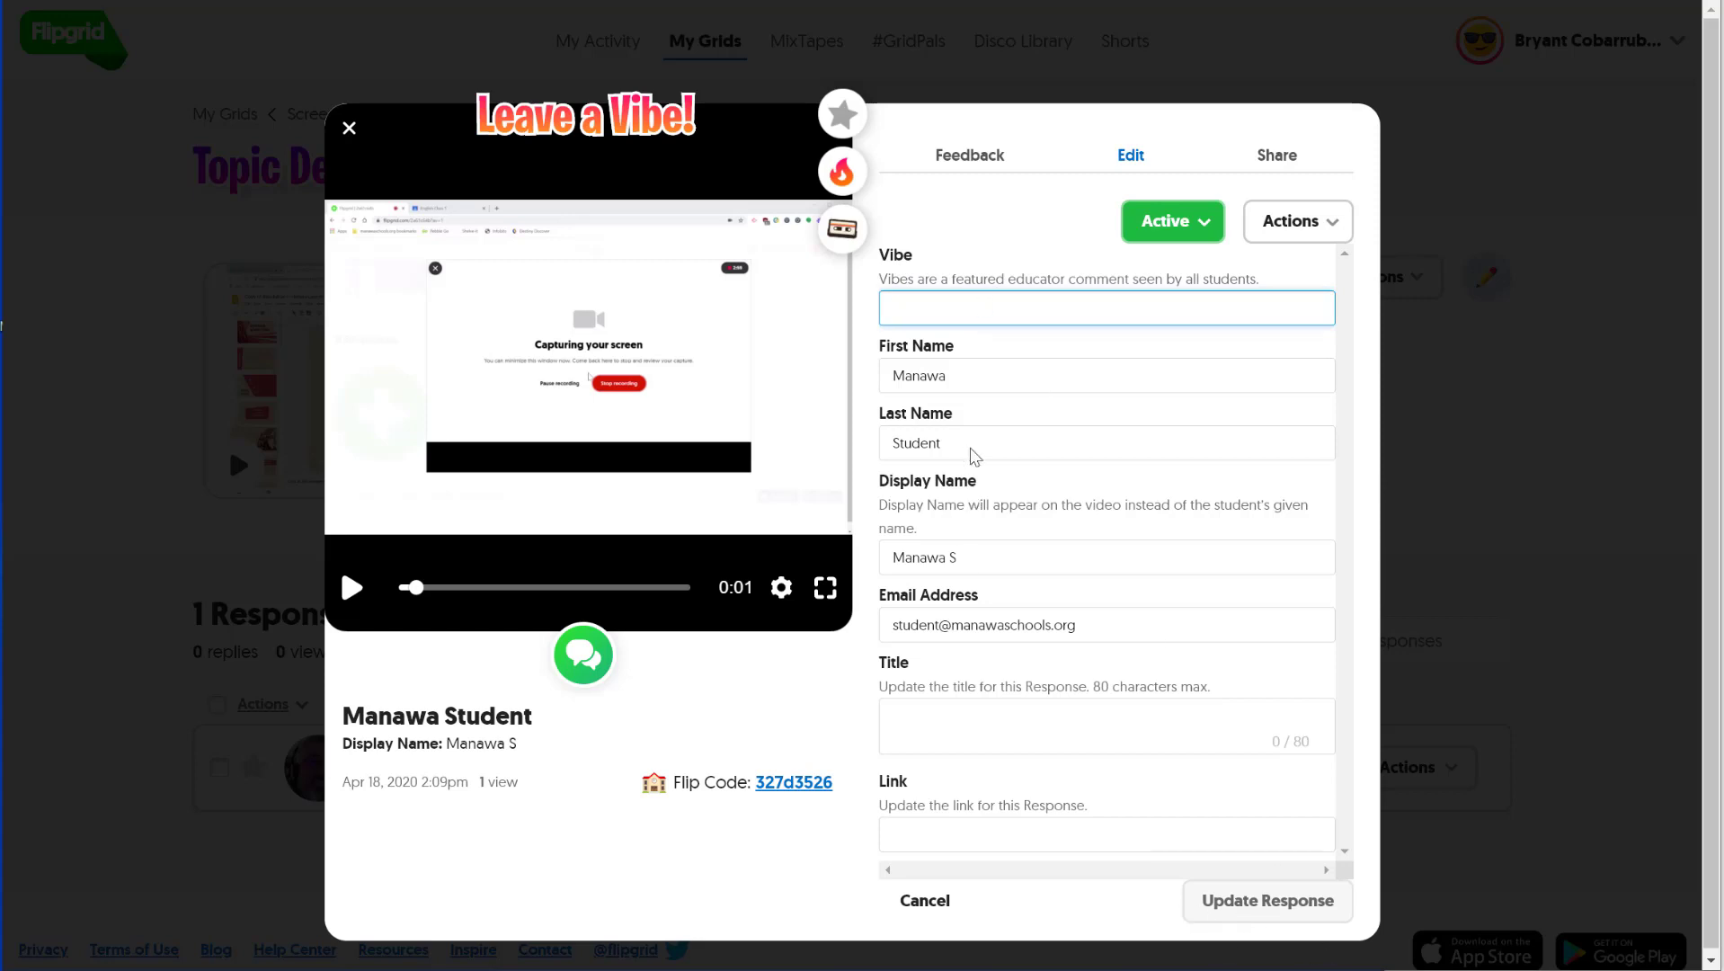
- View the response's Share options, close the response, and scroll down Topic Details
left_click(1273, 149)
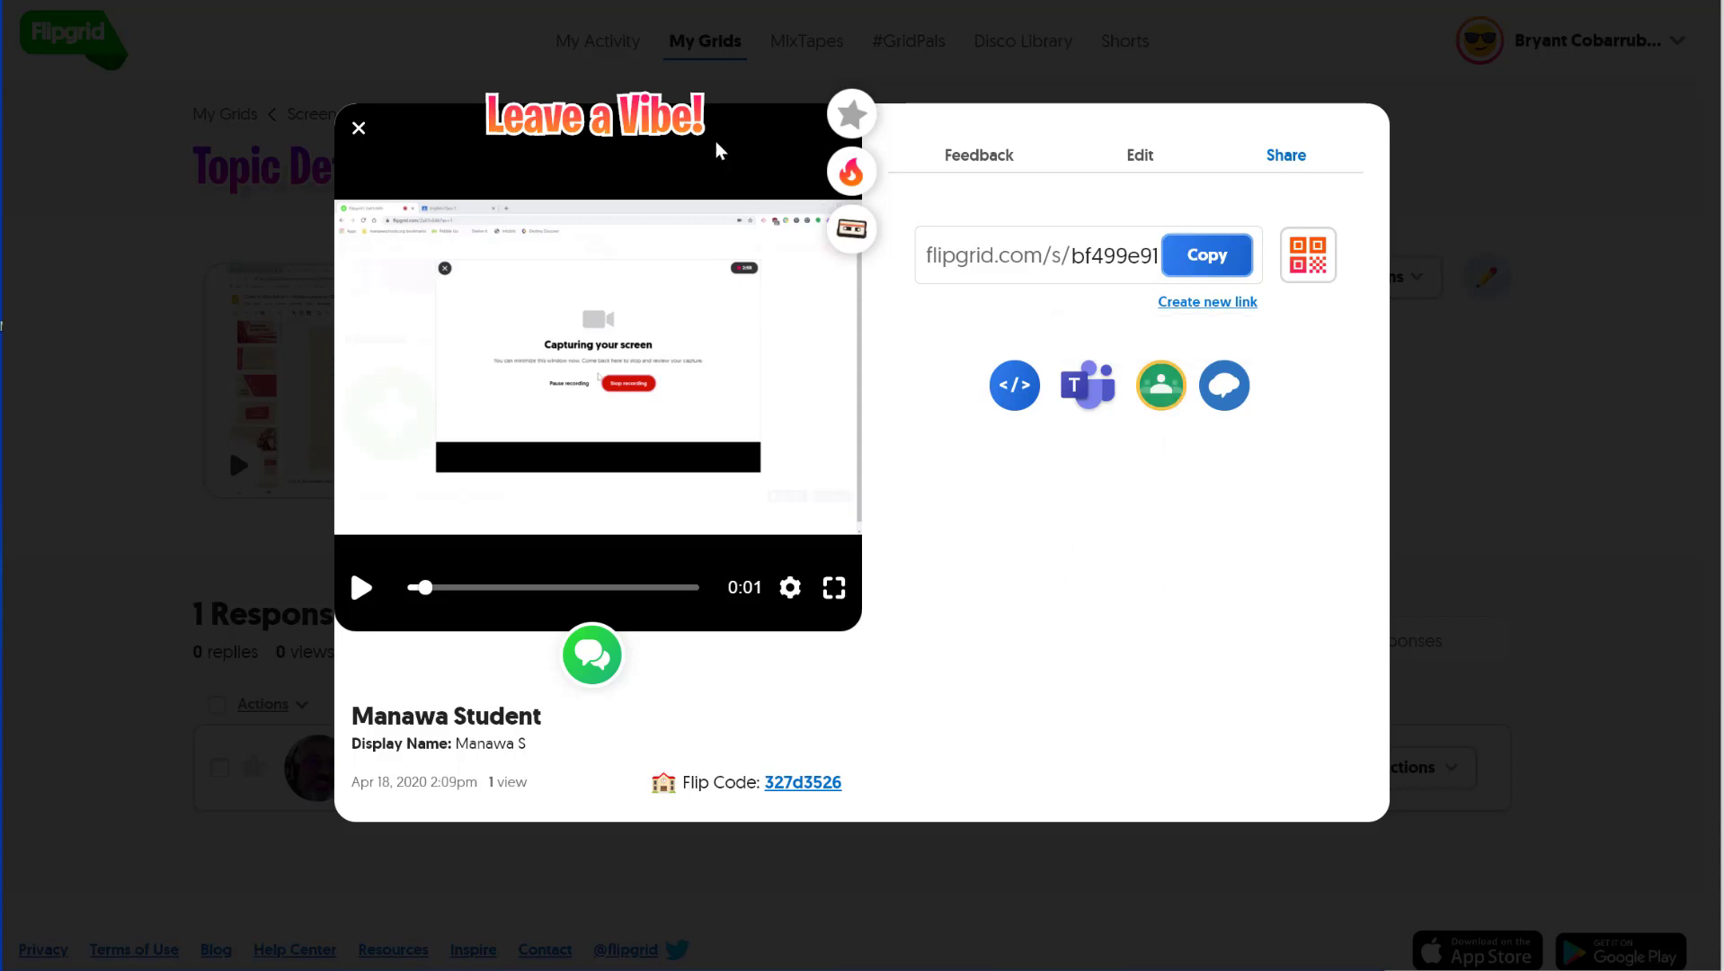
left_click(359, 128)
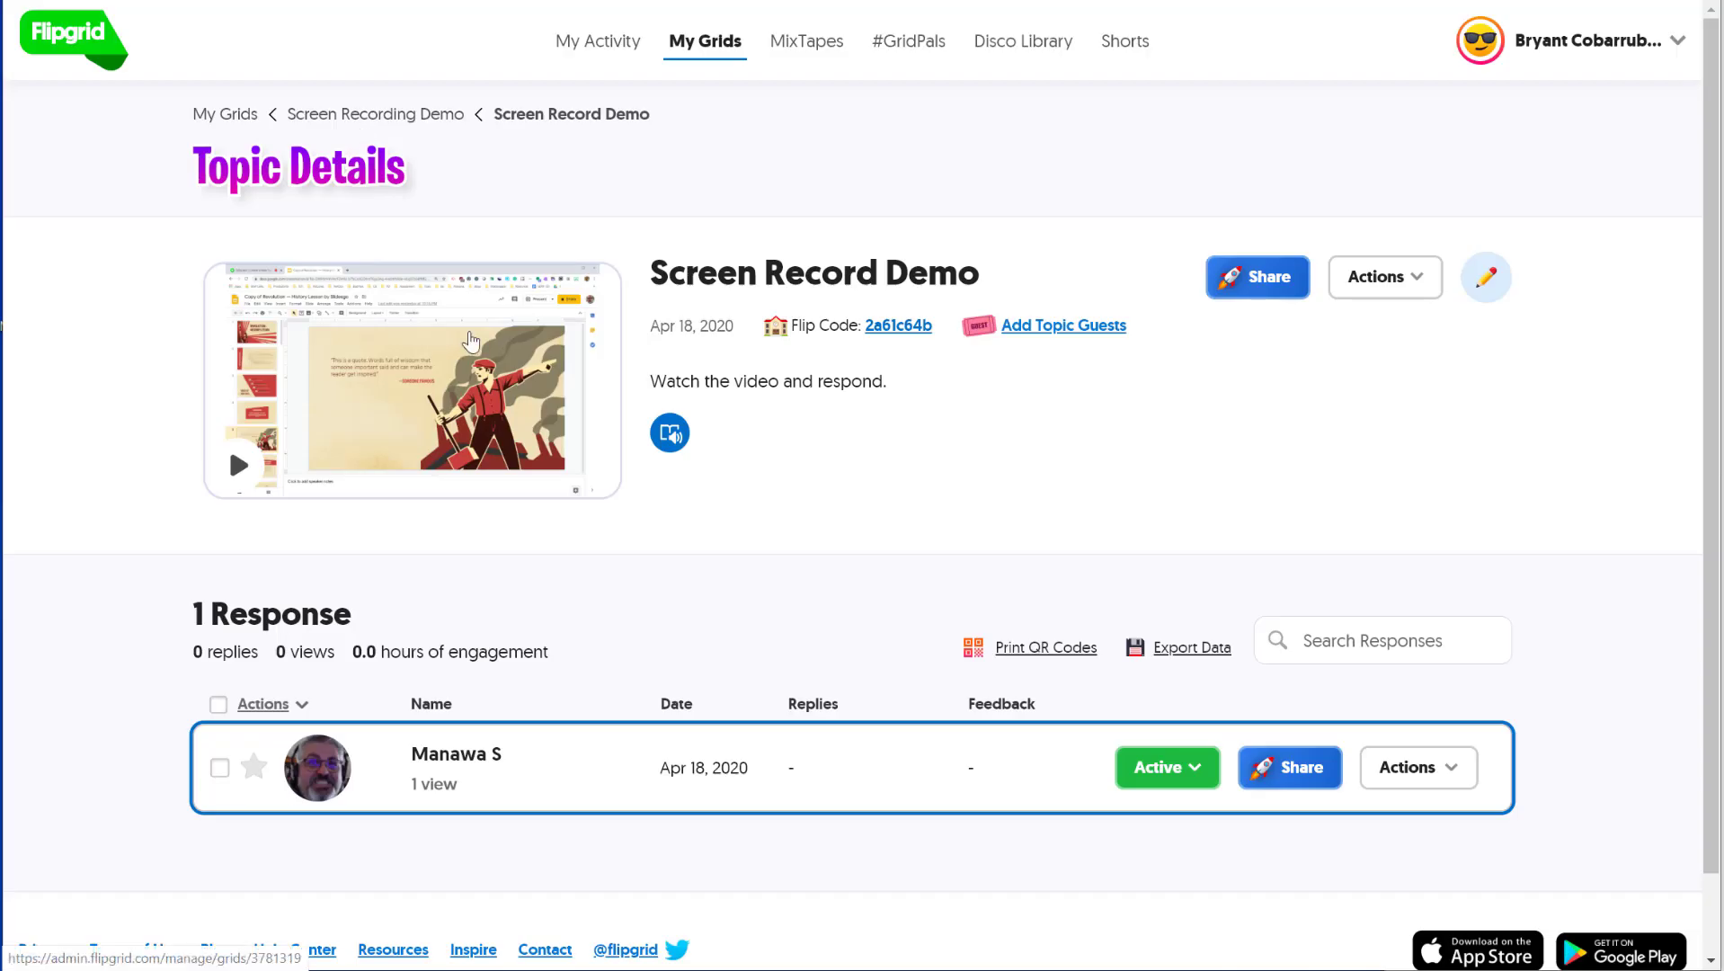
scroll(794, 832, "down", 1)
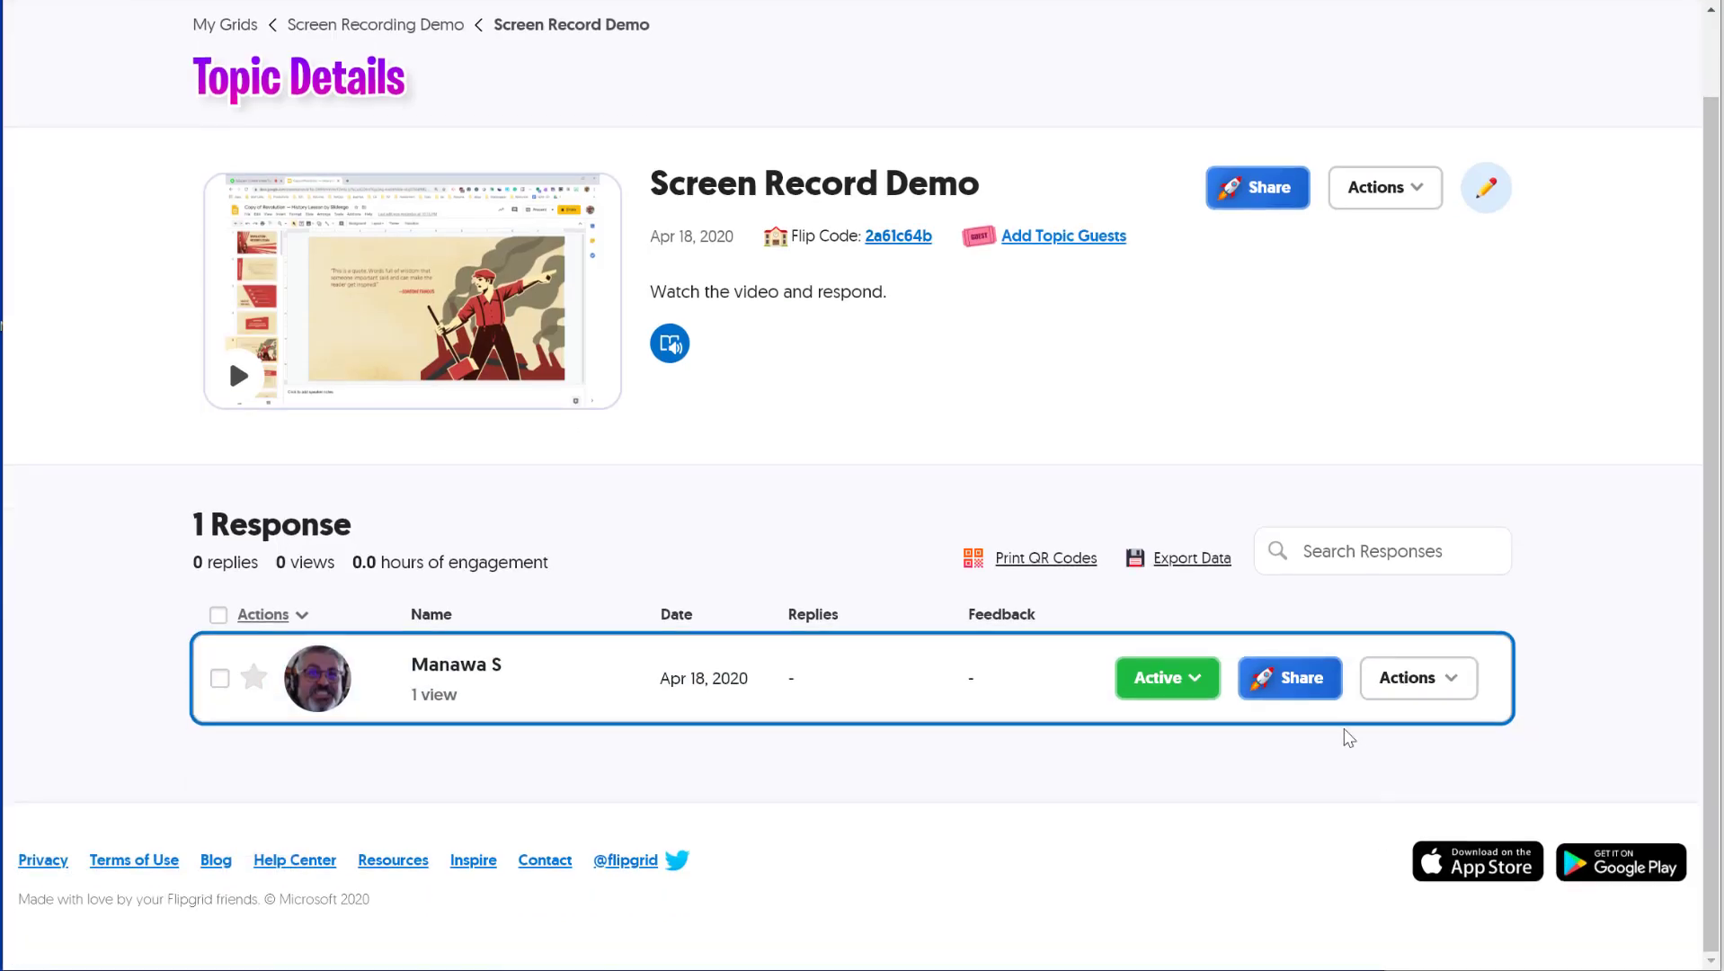